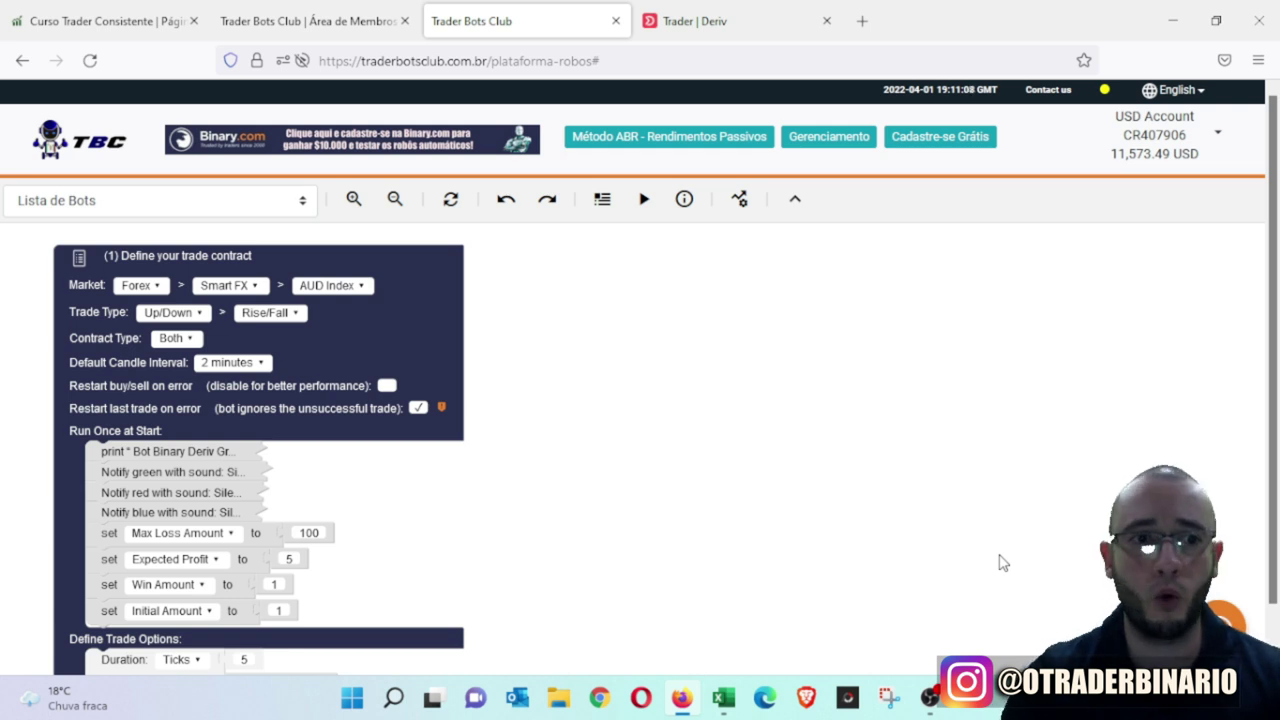
Step: Switch to the Excel spreadsheet and inspect the META and GANHOS cells for 01/abr on the Abril sheet
click(724, 697)
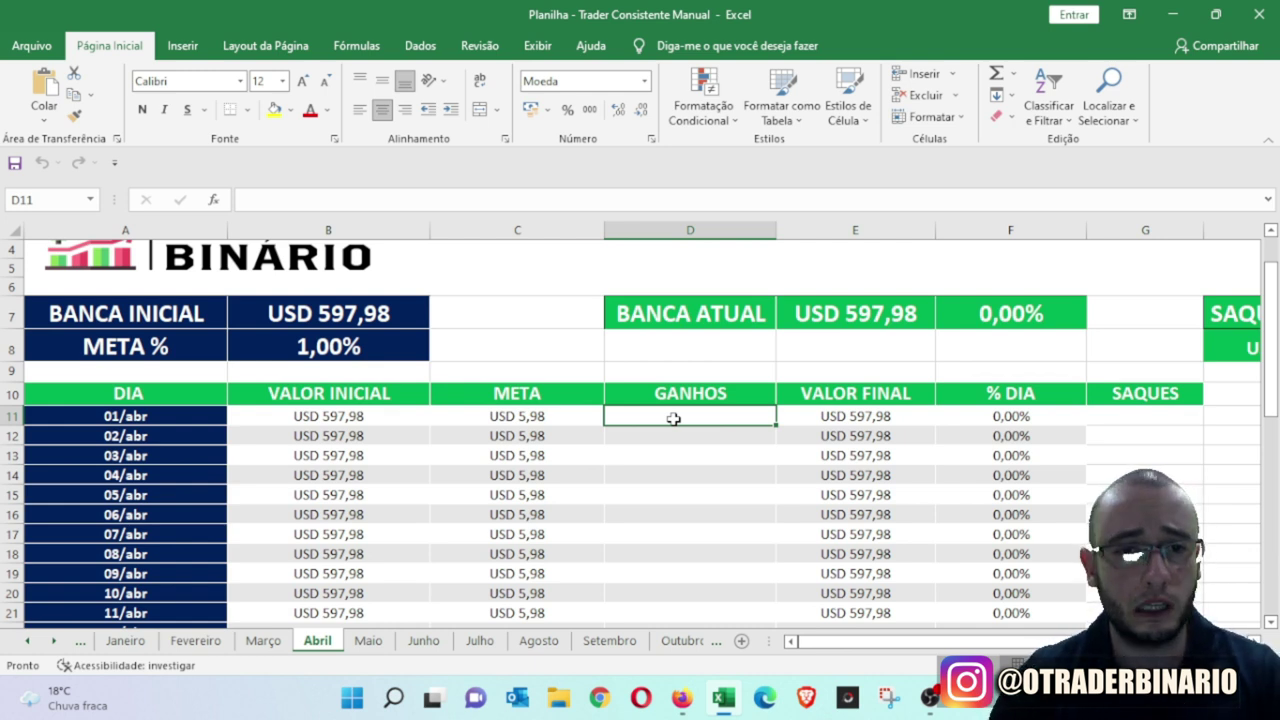
key(Left)
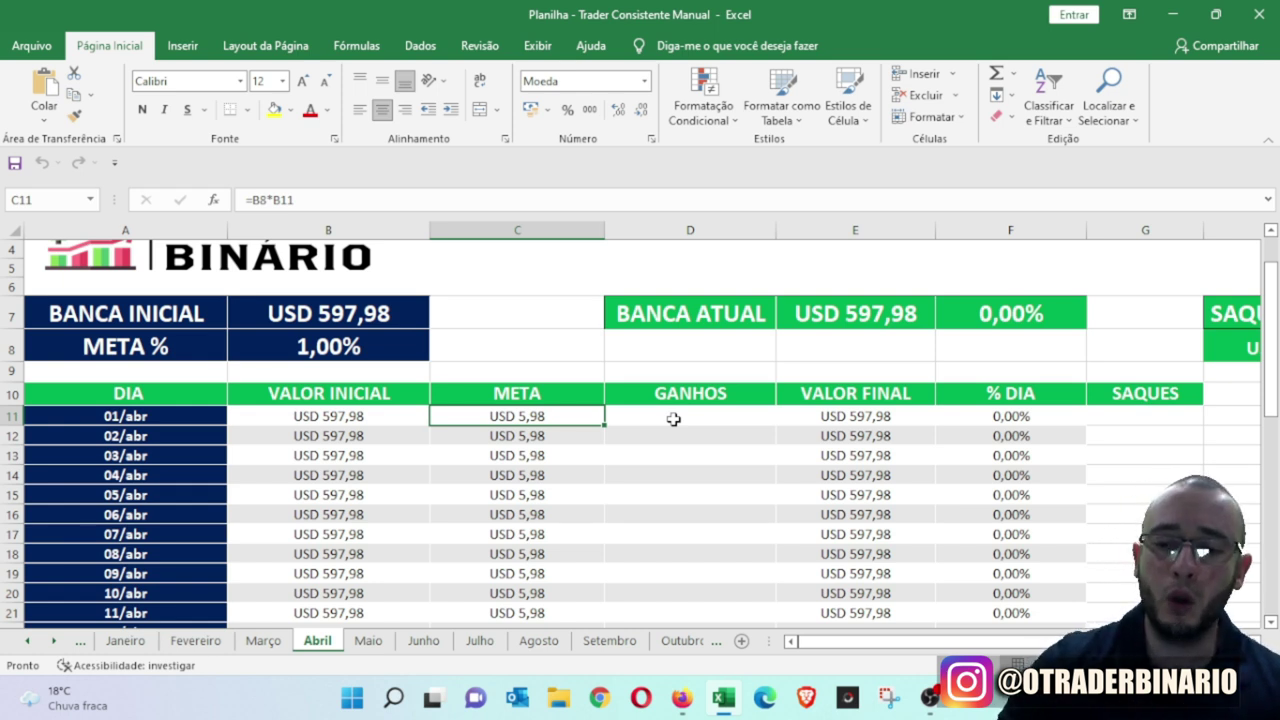
click(673, 419)
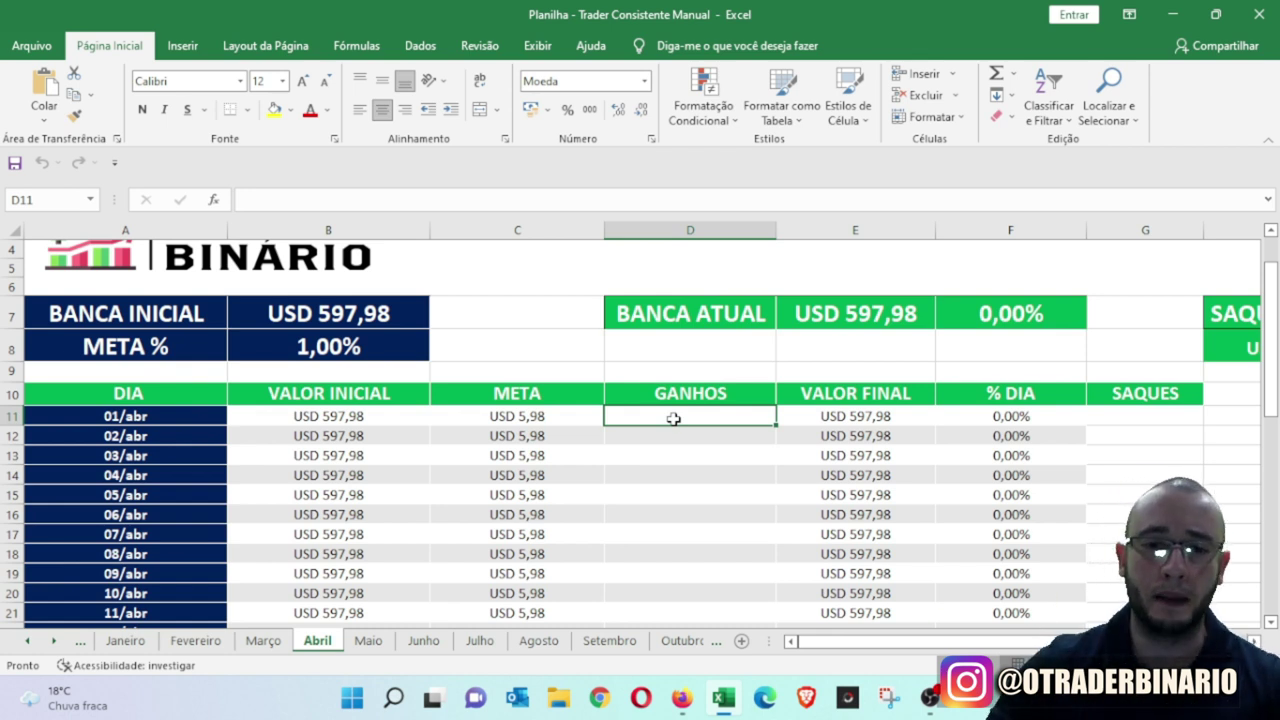
Step: Return to Firefox and look through the Trader Bots Club members area for the Binary/Deriv bot platform section
click(681, 697)
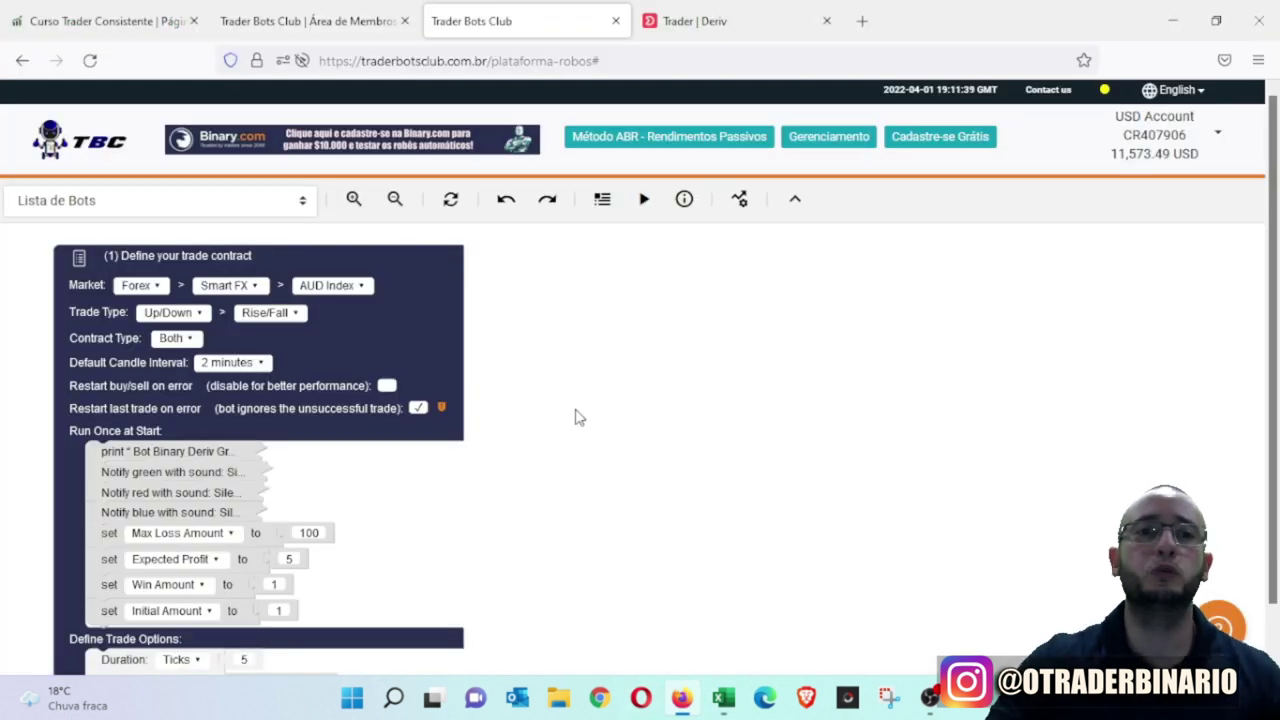
click(310, 20)
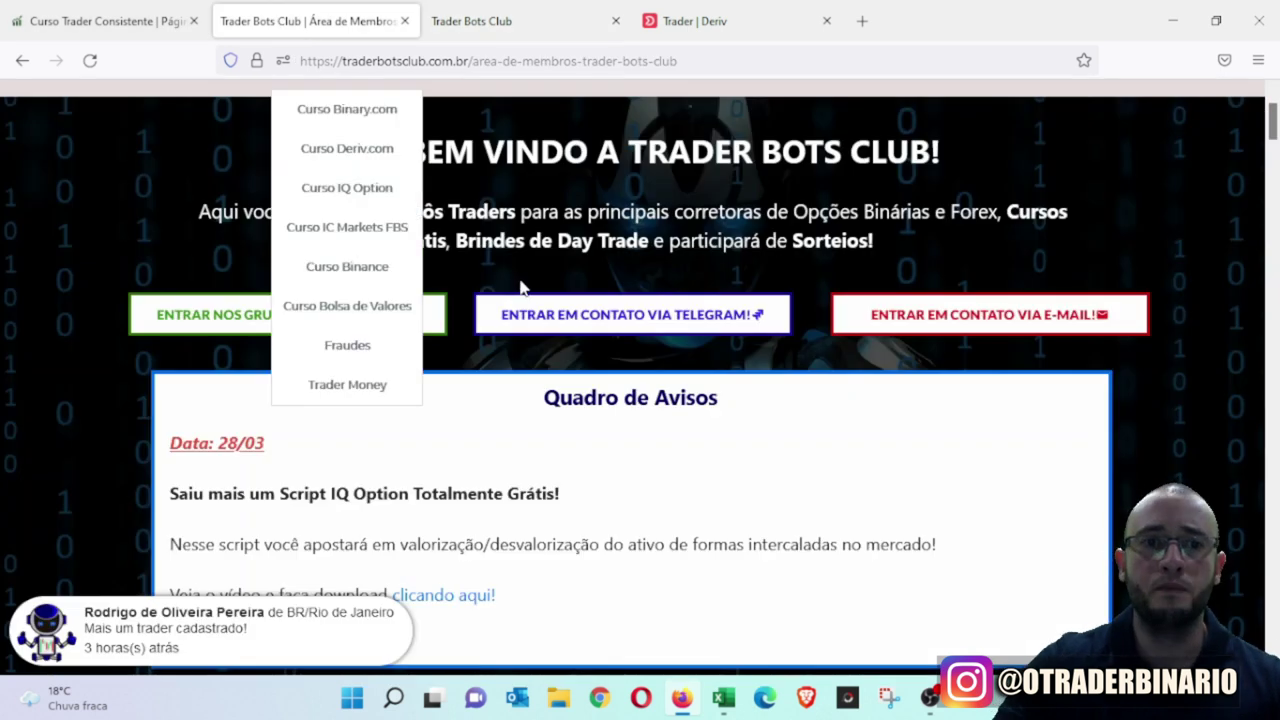
scroll(84, 329, down, 10)
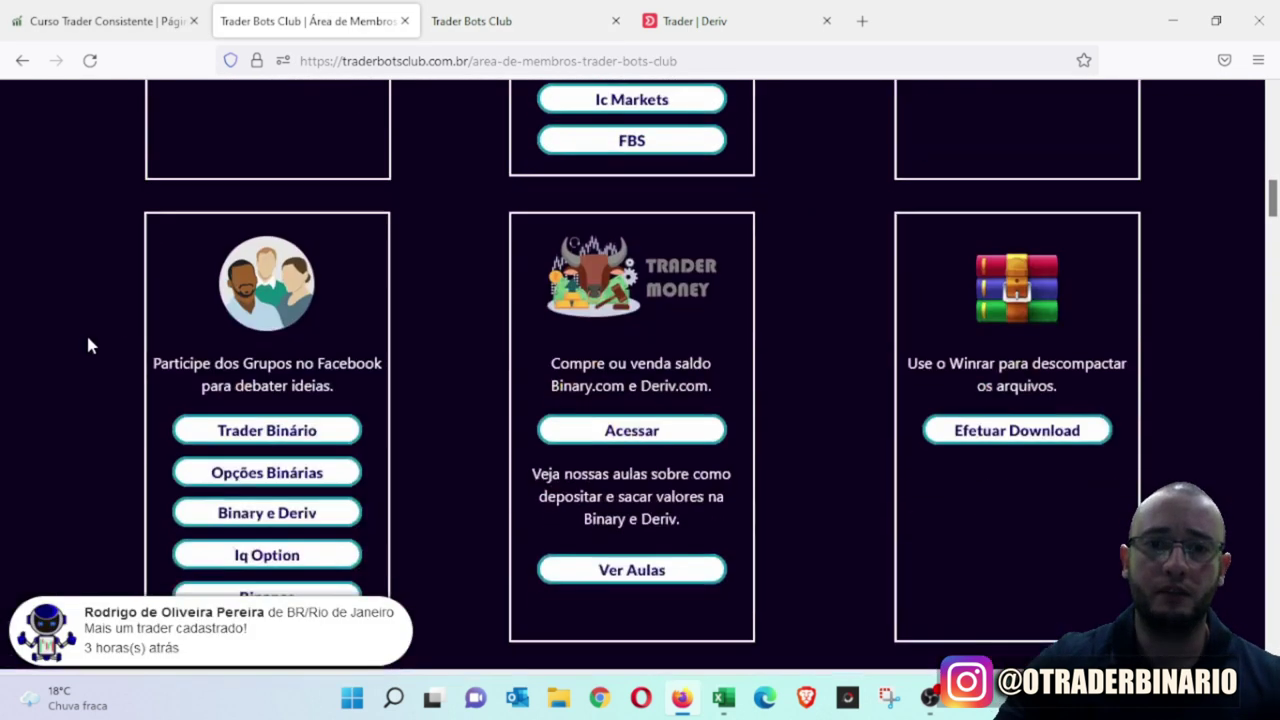
scroll(88, 345, down, 15)
scroll(843, 285, up, 5)
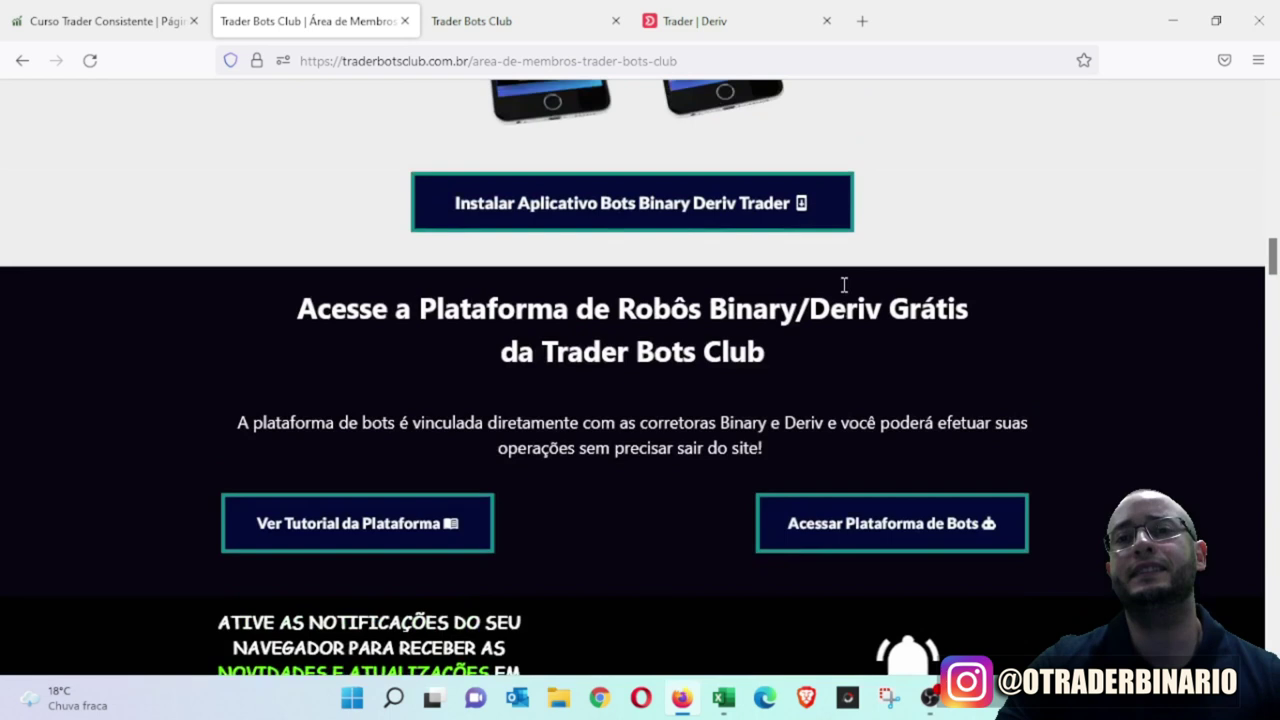
scroll(843, 285, up, 1)
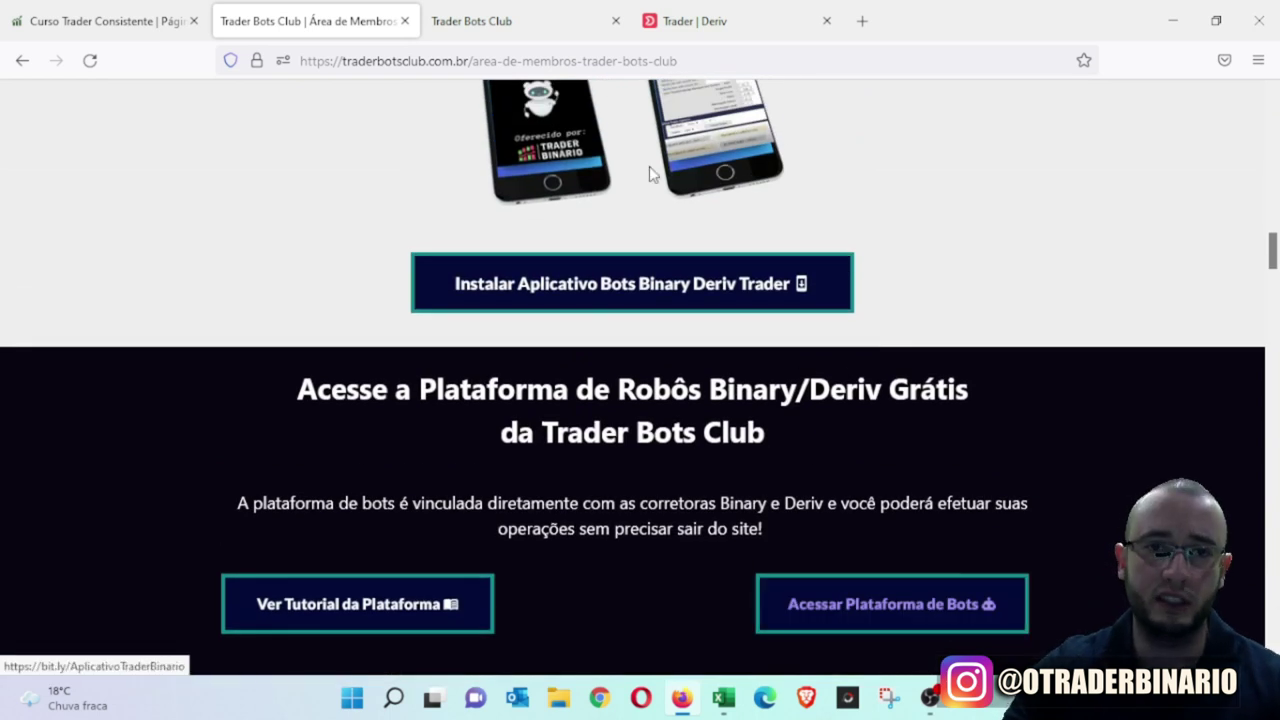
Step: On the bot platform page, load Bot Binary Deriv Légolas #51 from the list of bots
click(519, 24)
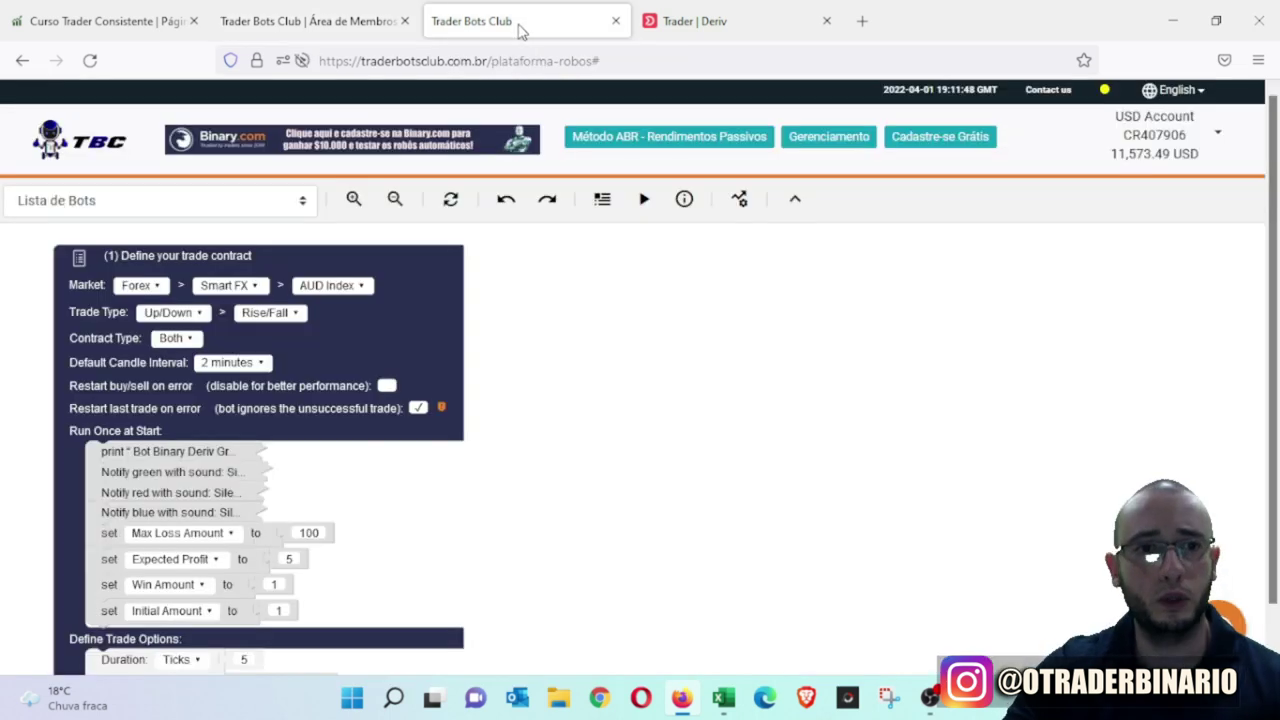
click(211, 203)
scroll(250, 358, down, 10)
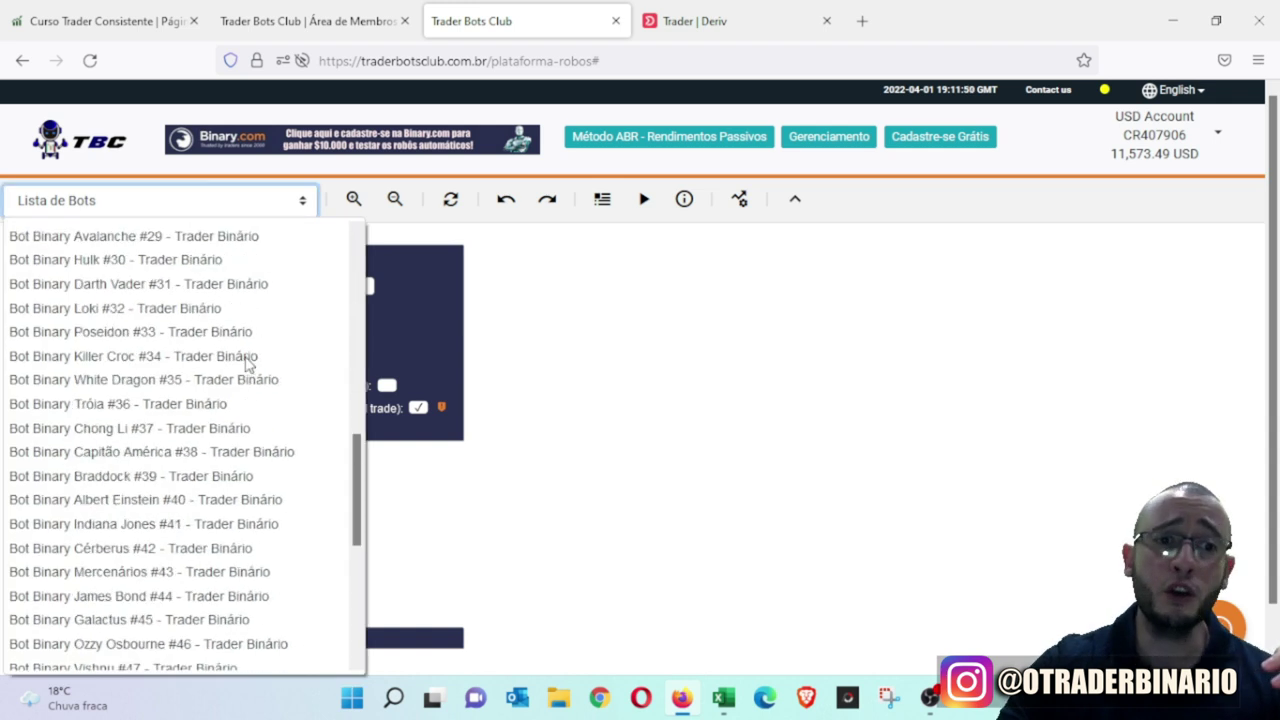
scroll(250, 385, down, 6)
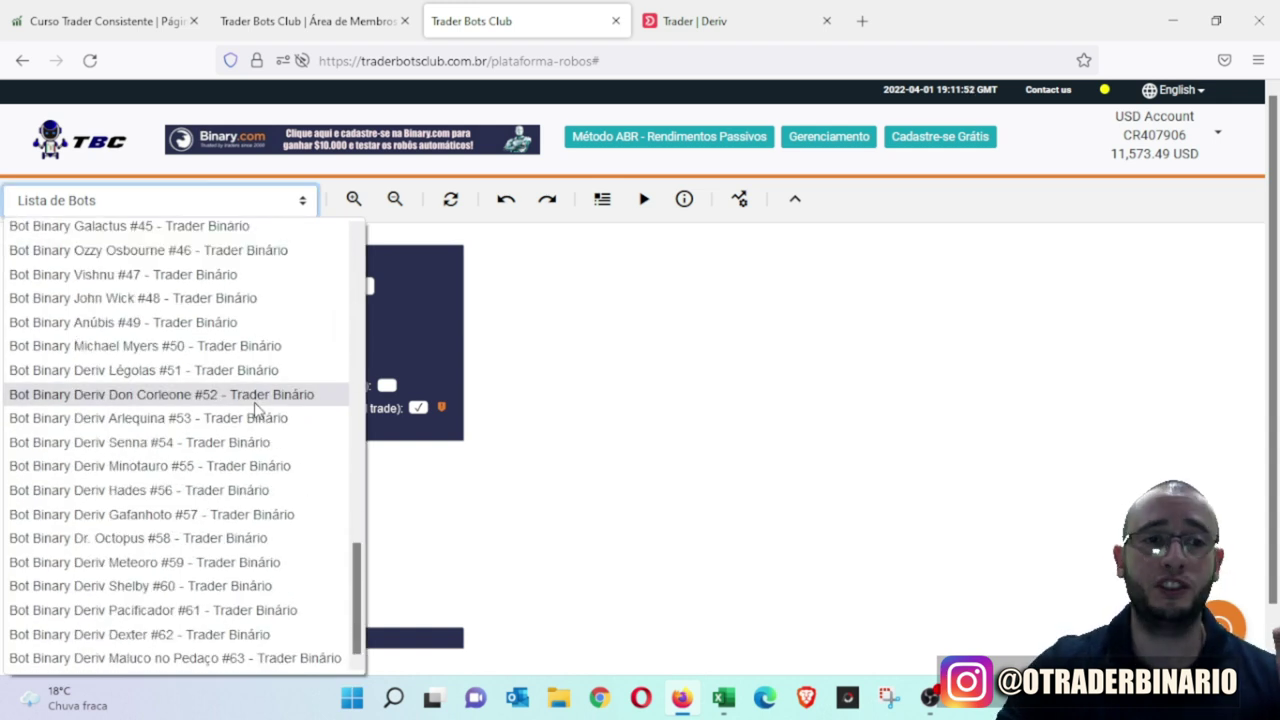
click(257, 381)
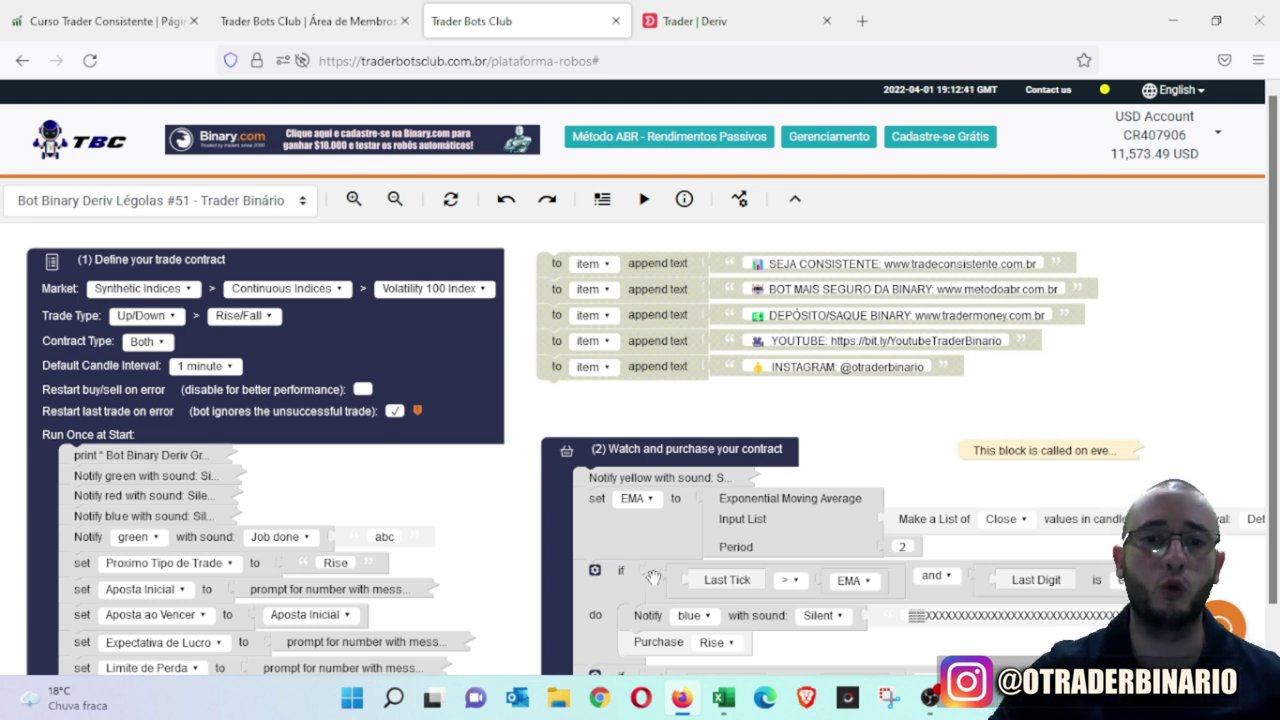
Step: Try a gain of 15 for 01/abr on the Excel Abril sheet, then clear the GANHOS cell
click(723, 697)
click(672, 418)
text(15)
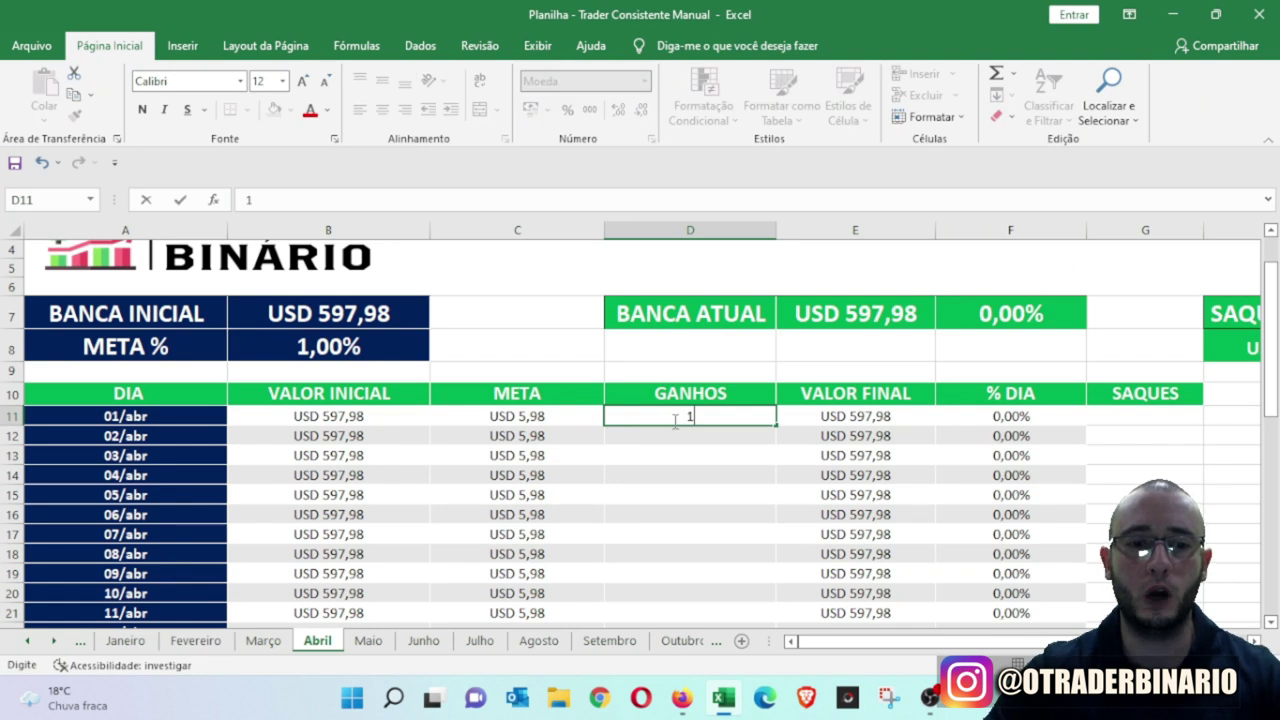
click(725, 495)
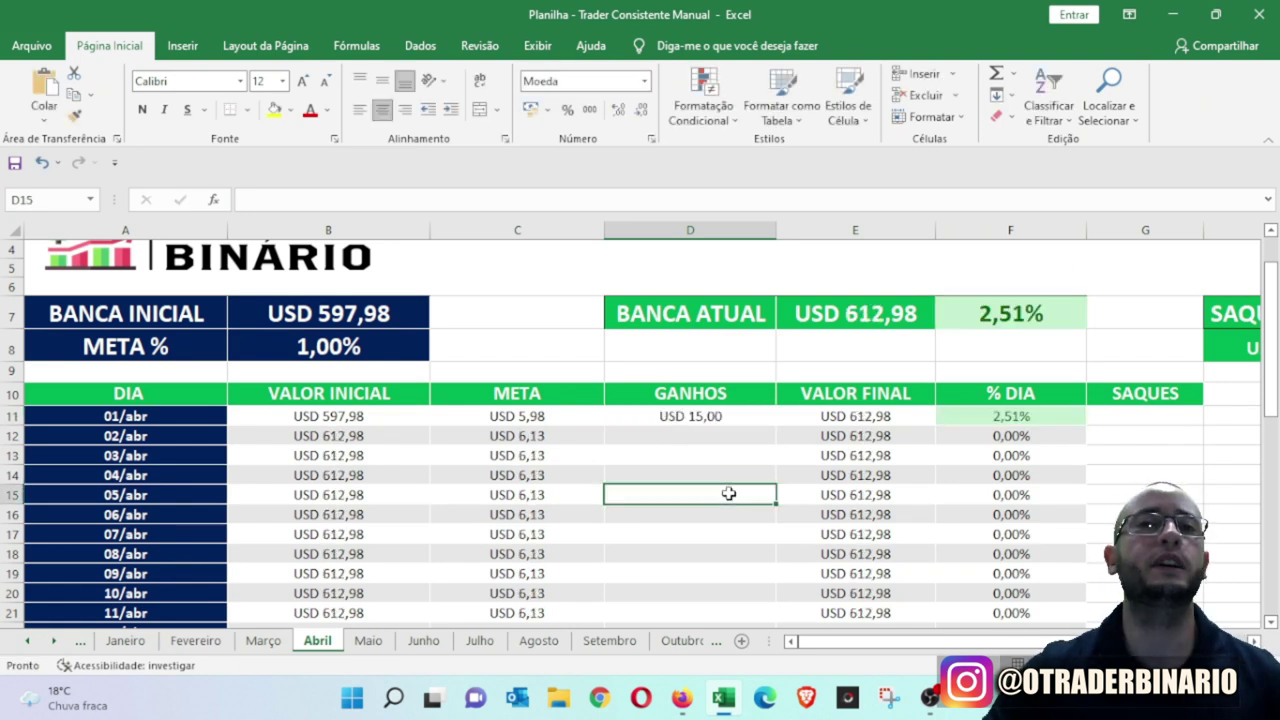
click(711, 414)
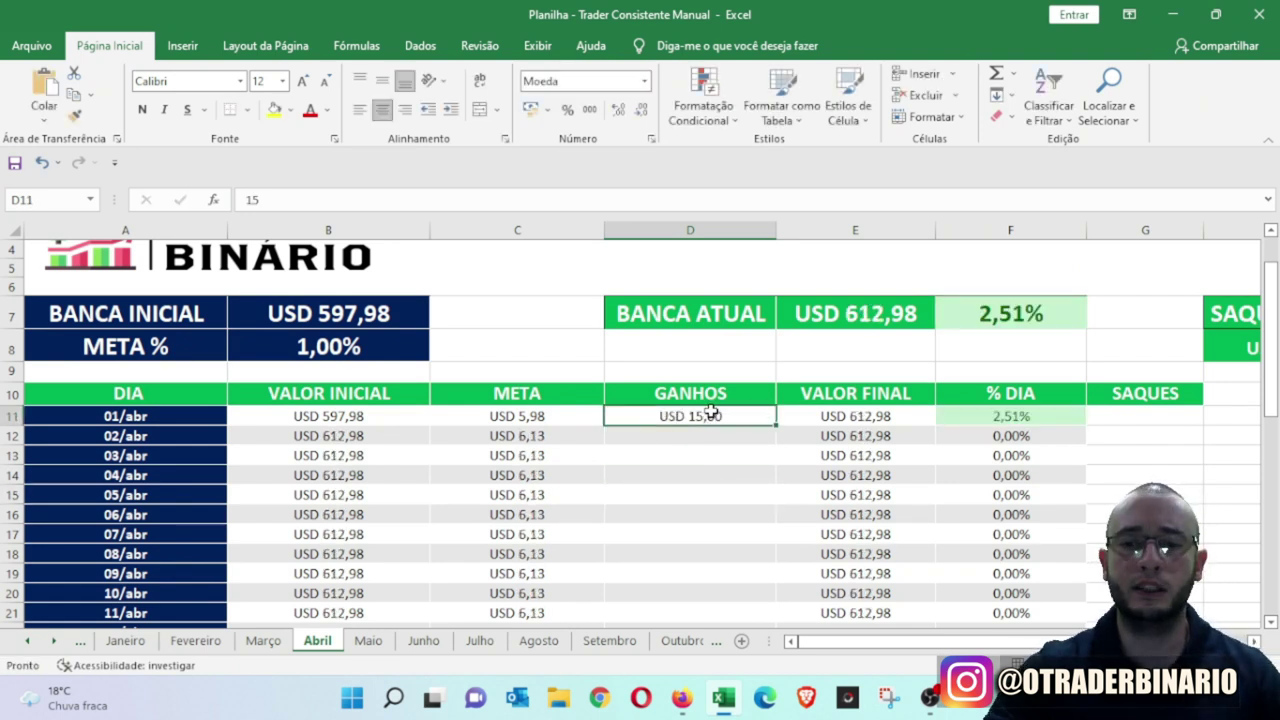
key(Delete)
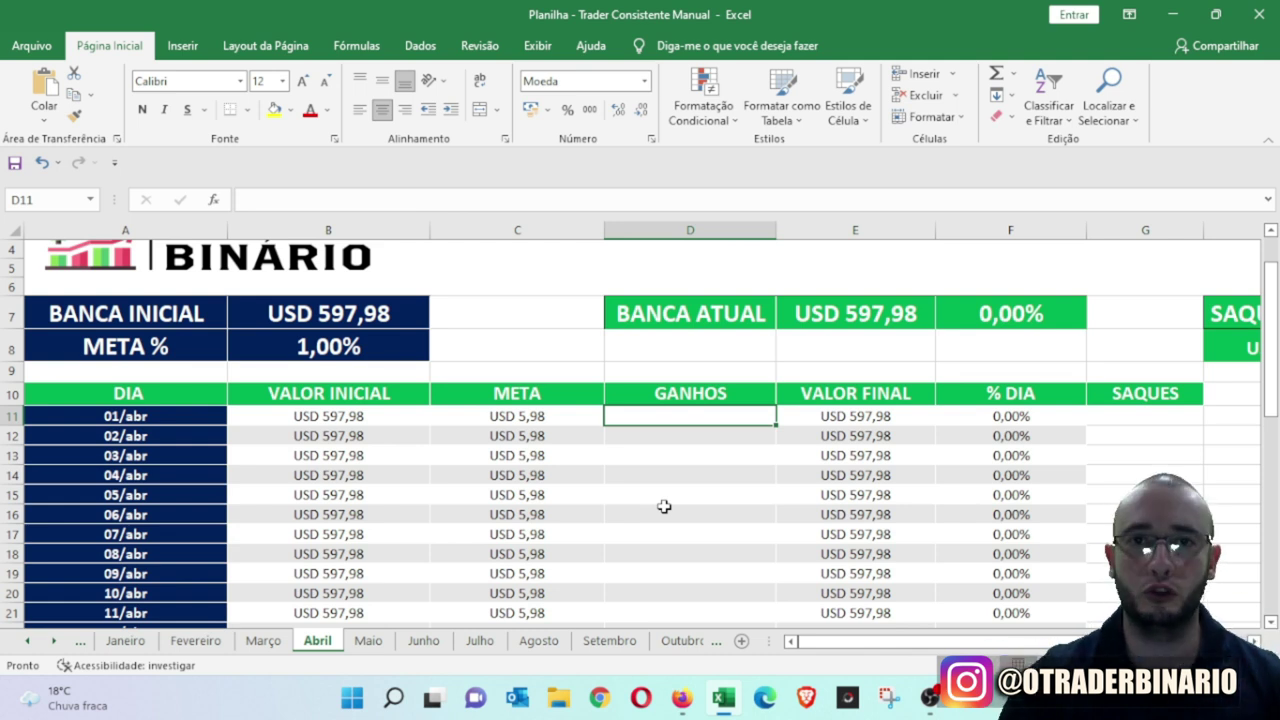
Step: Switch back to the bot platform in Firefox, run the loaded bot and dismiss its introductory notice
click(681, 697)
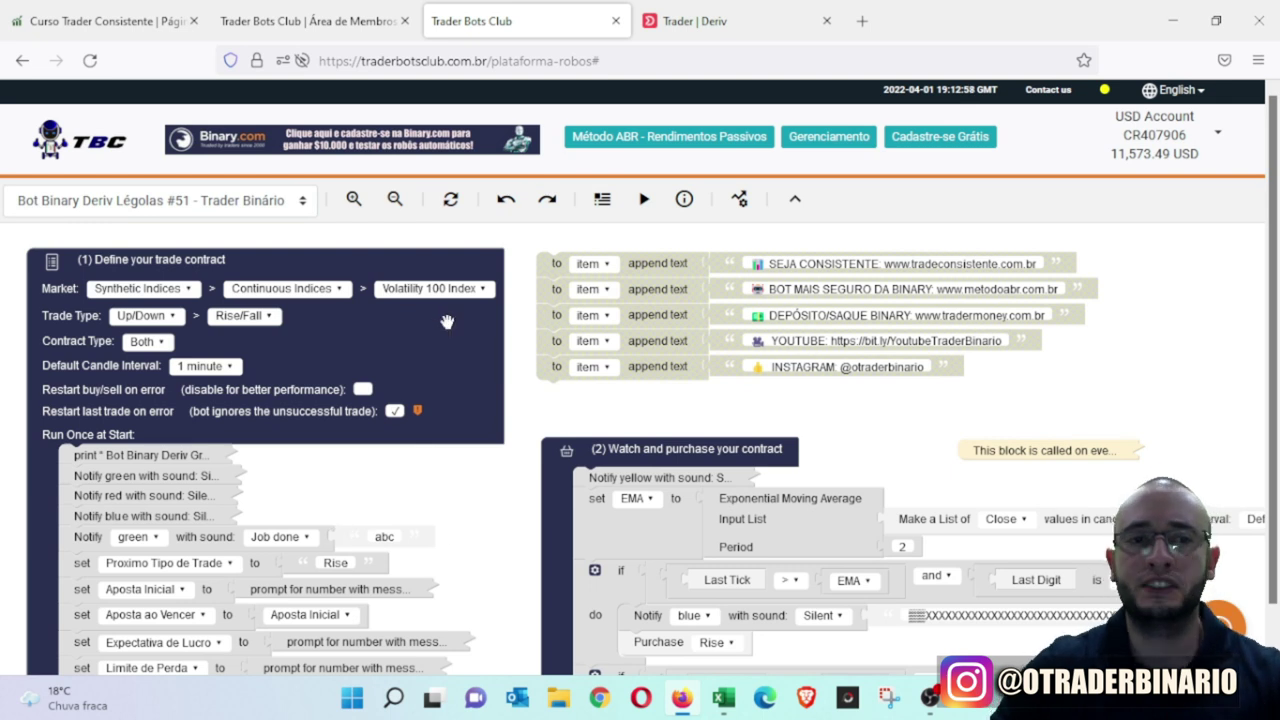
click(642, 205)
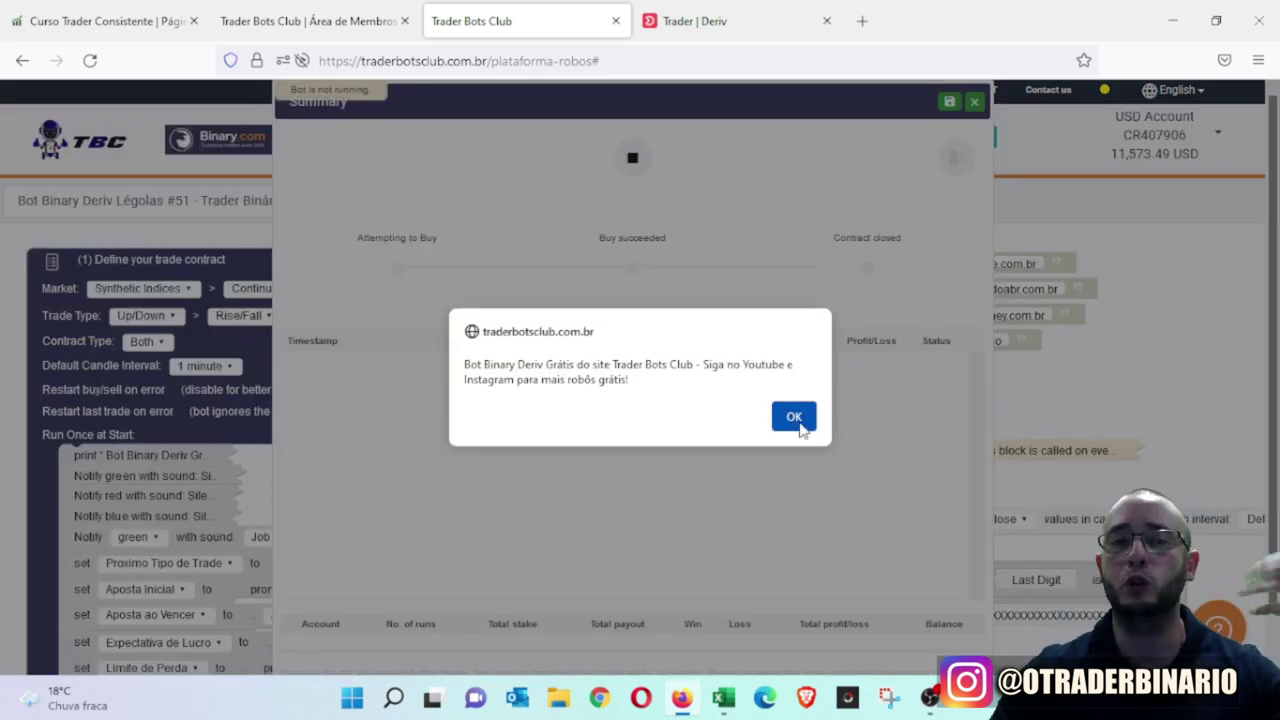
click(799, 424)
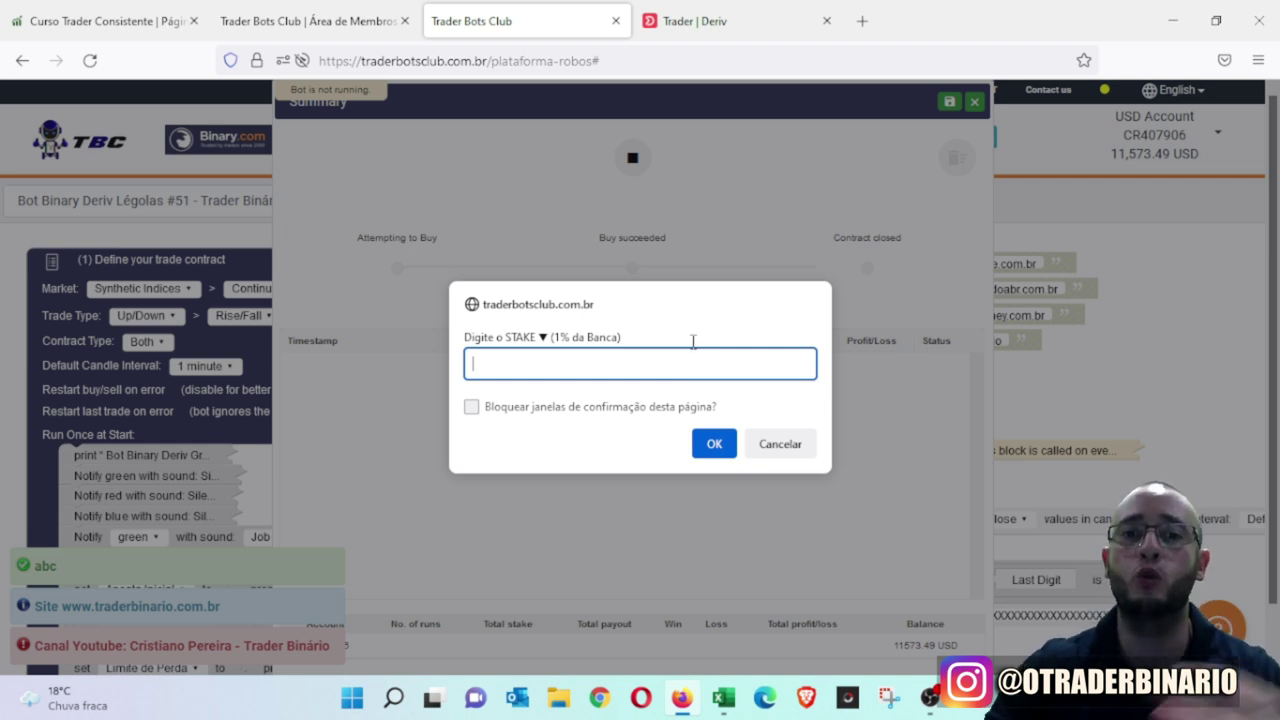
Step: Switch to Excel and open the Calculadora Martingale sheet
click(723, 697)
click(30, 643)
click(31, 646)
click(133, 642)
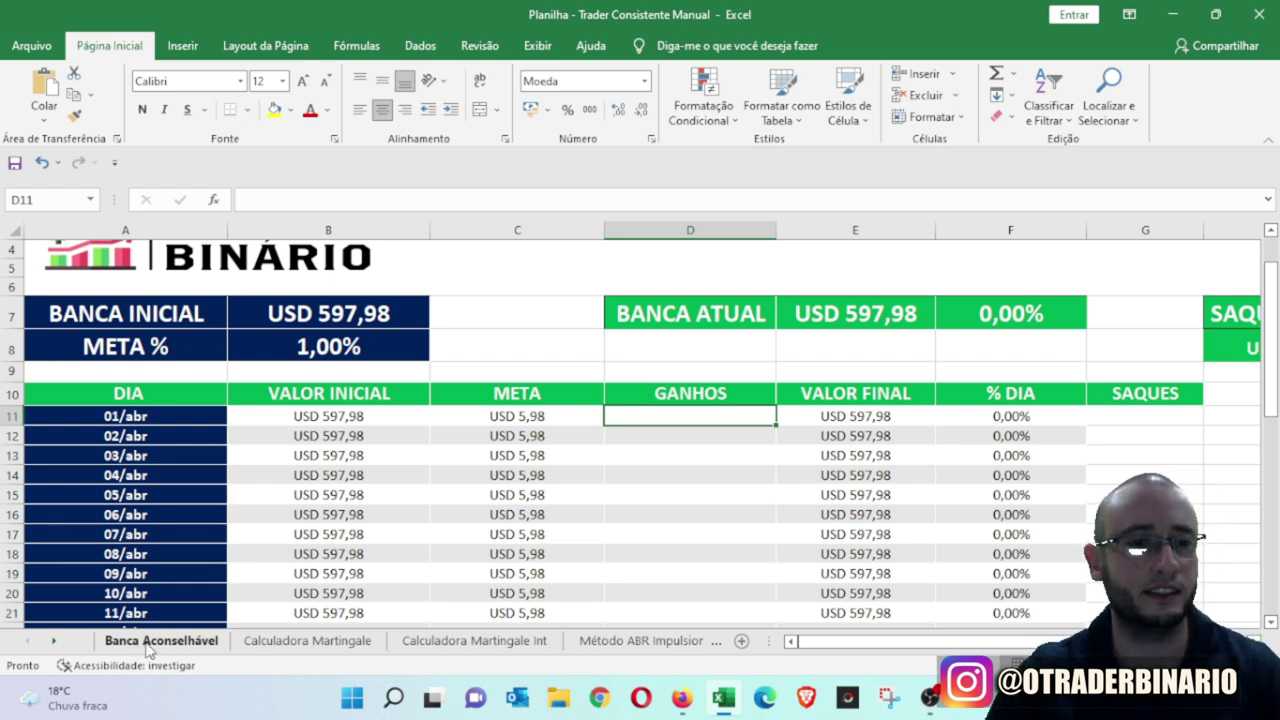
click(300, 641)
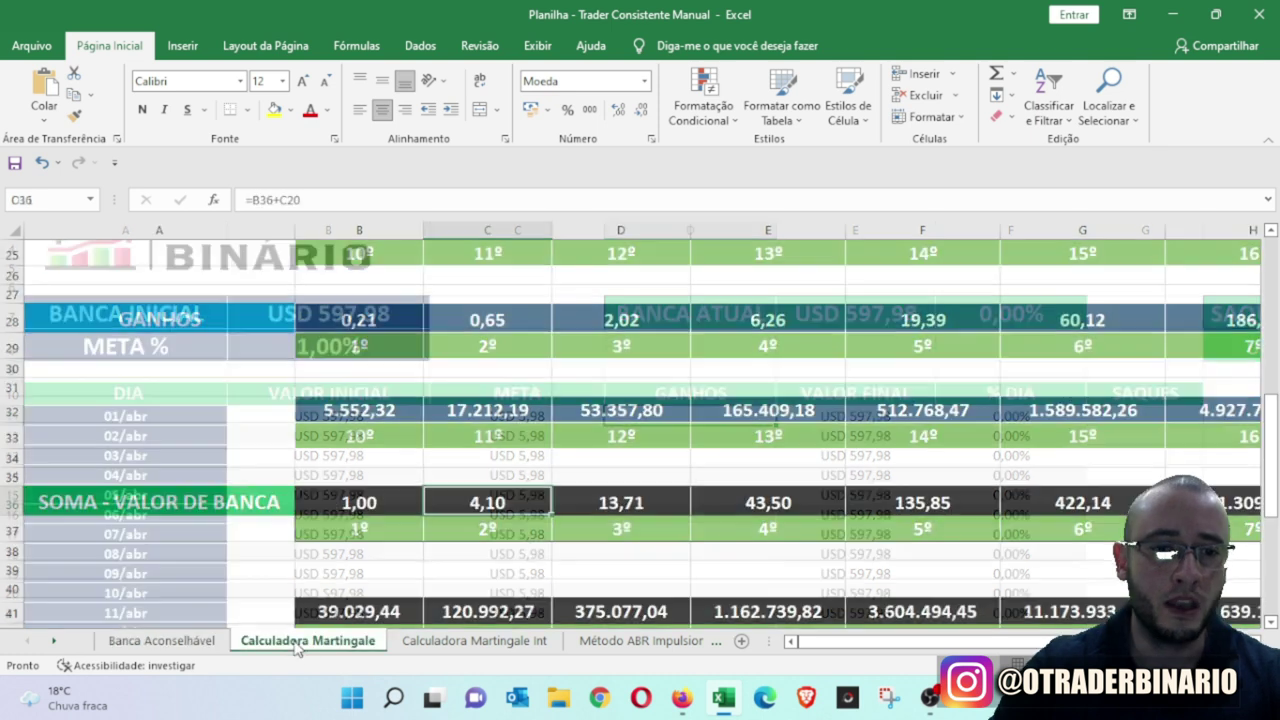
Step: Set the Martingale calculator's STAKE INICIAL to 2, FATOR MARTINGALE to 2 and PORCENTAGEM DE GANHO to 95%
scroll(531, 466, up, 4)
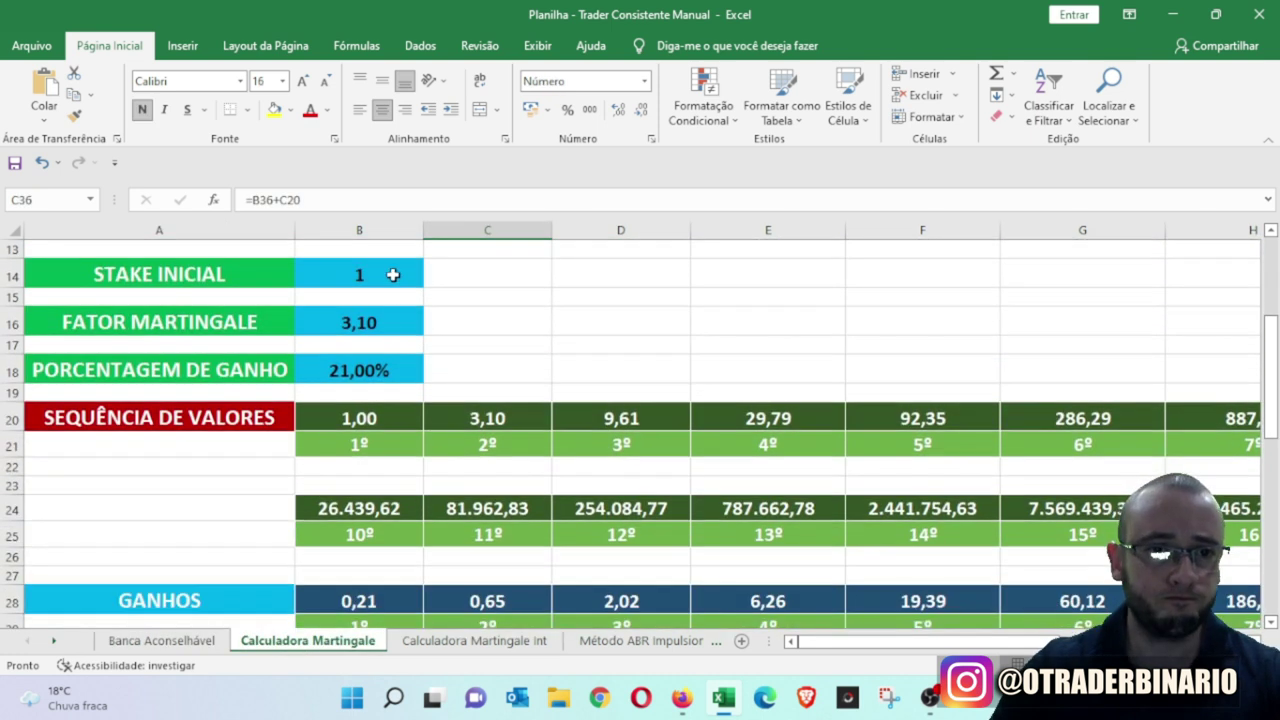
click(391, 272)
text(2)
click(383, 321)
text(2)
click(582, 330)
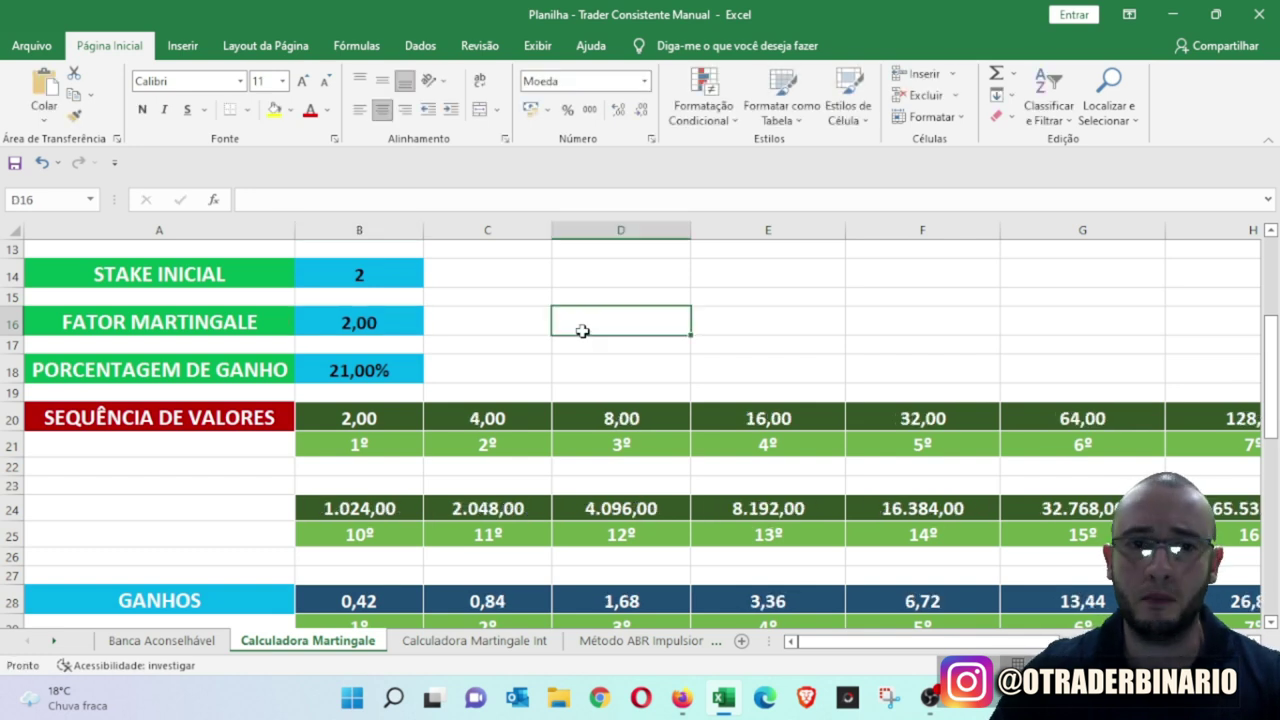
click(389, 367)
text(954)
key(BackSpace)
click(590, 342)
Step: Check the SOMA - VALOR DE BANCA required for the 7th Martingale entry
scroll(712, 336, down, 3)
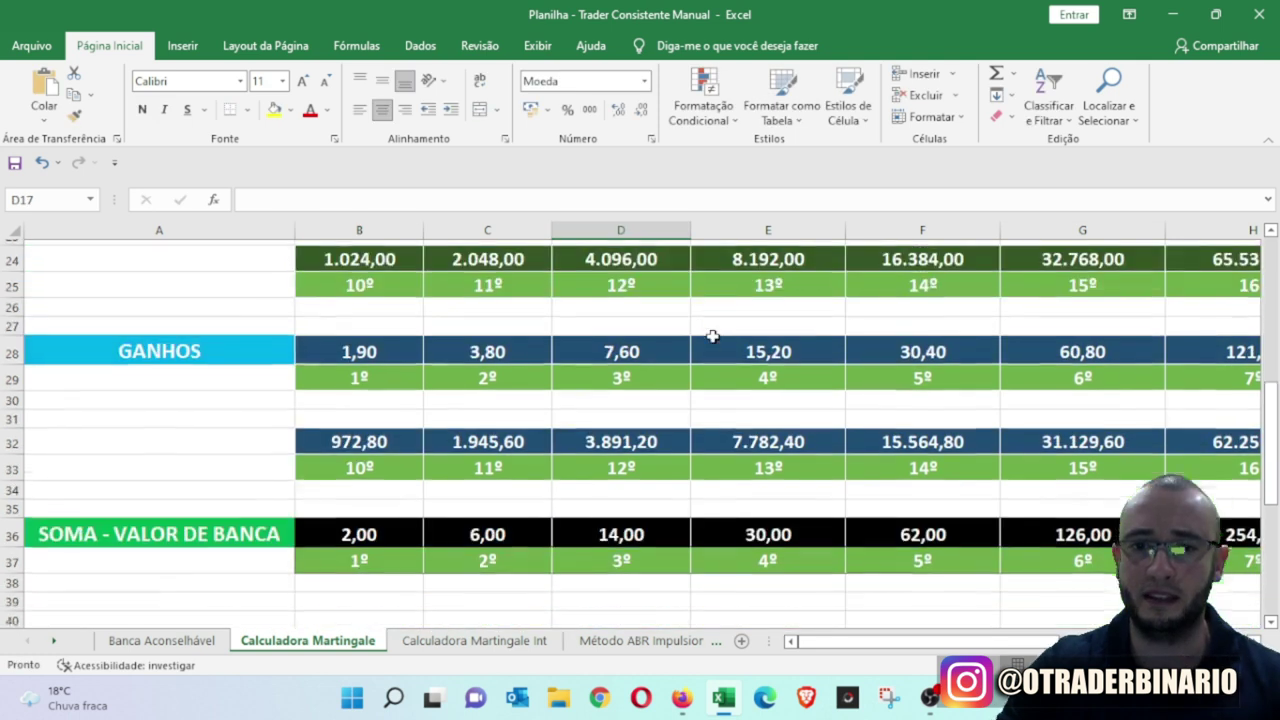
drag(958, 641, 1003, 648)
click(1008, 506)
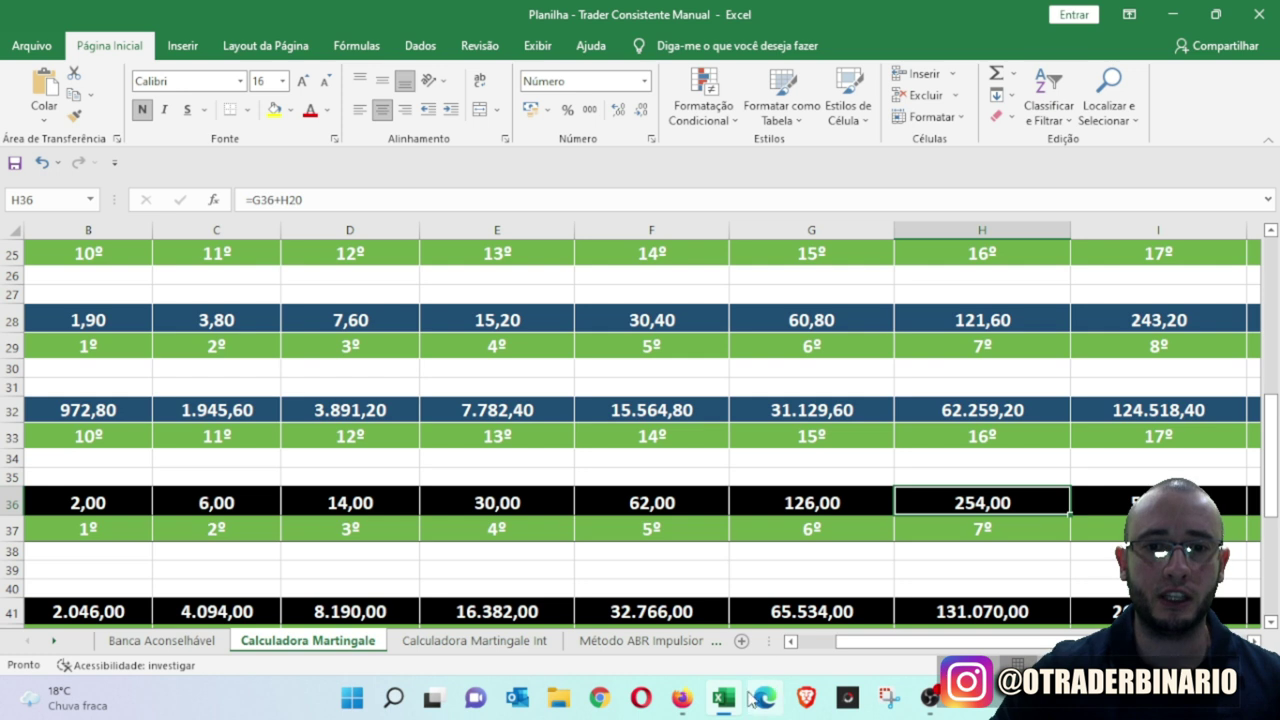
Step: Switch to Firefox and answer the bot's prompts with a stake of 2, a profit target and a stop loss of 300
click(681, 697)
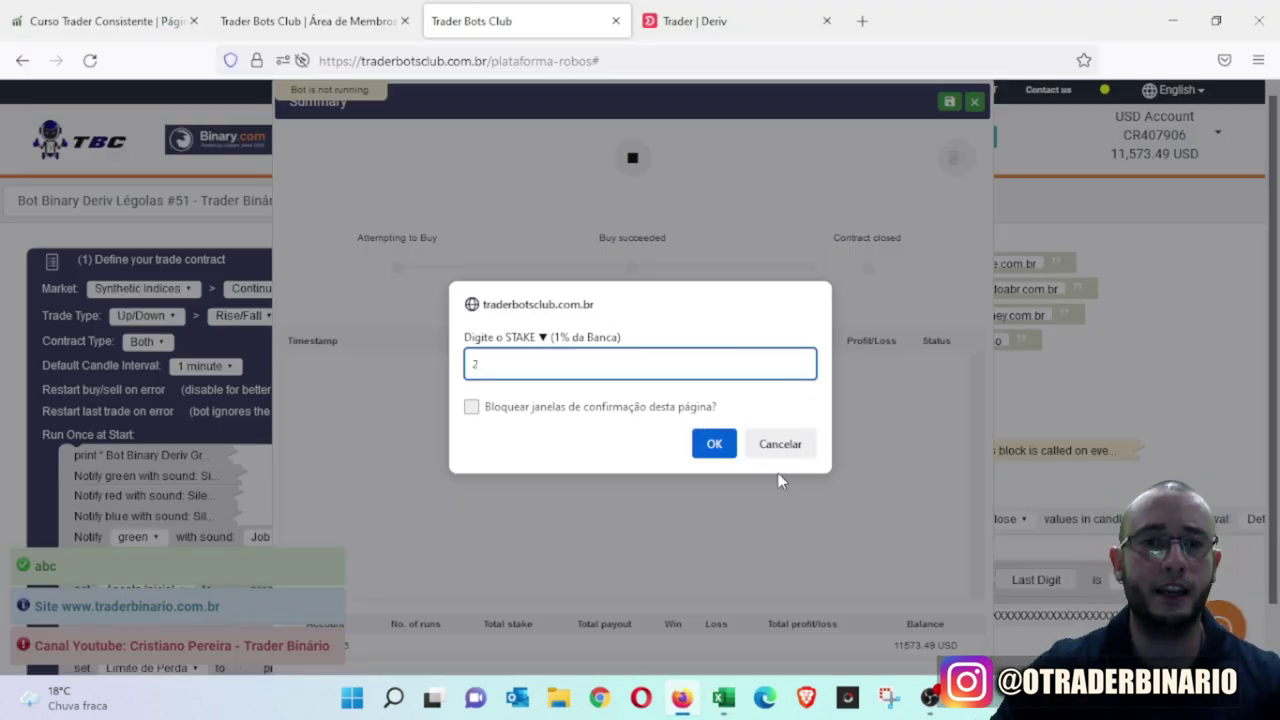
click(712, 444)
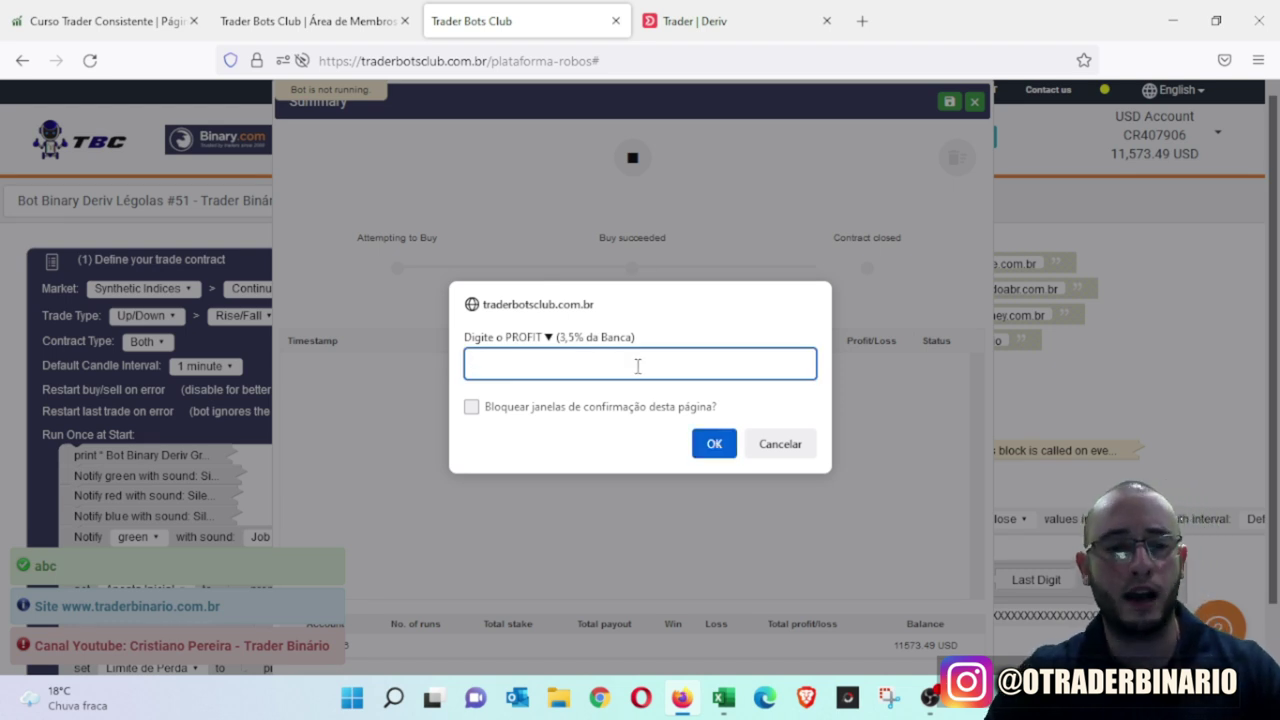
click(714, 444)
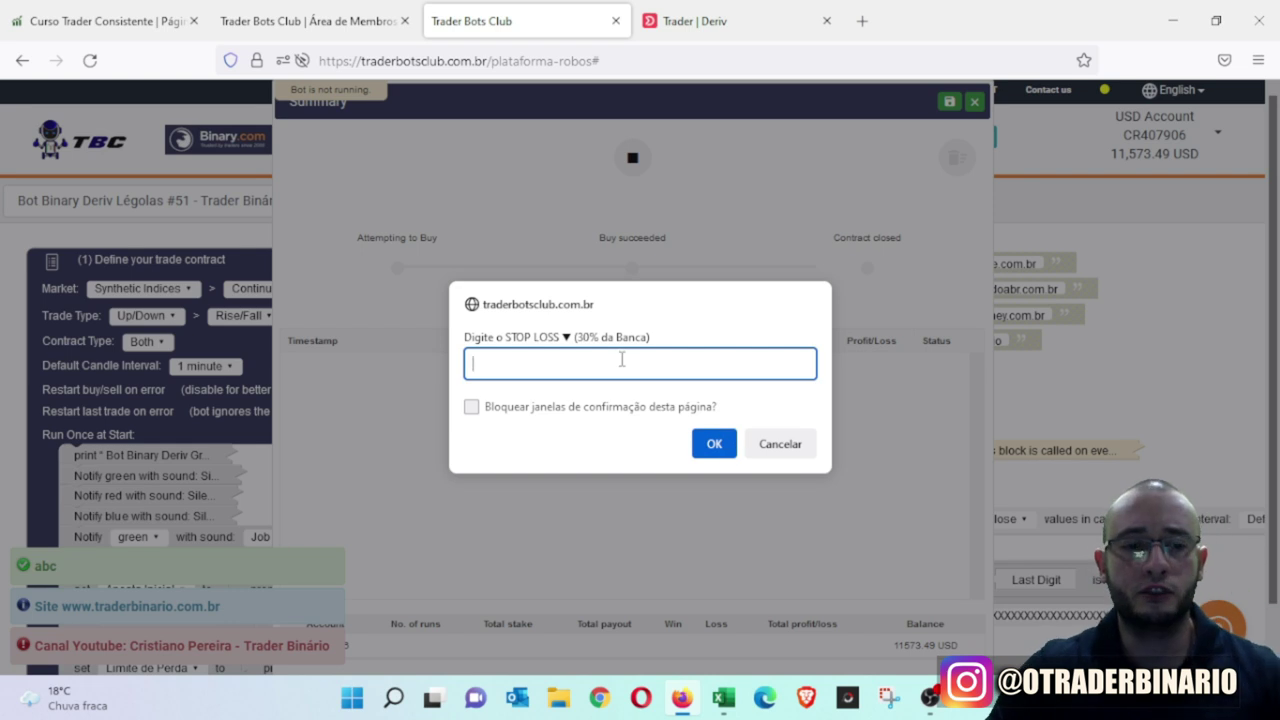
text(300)
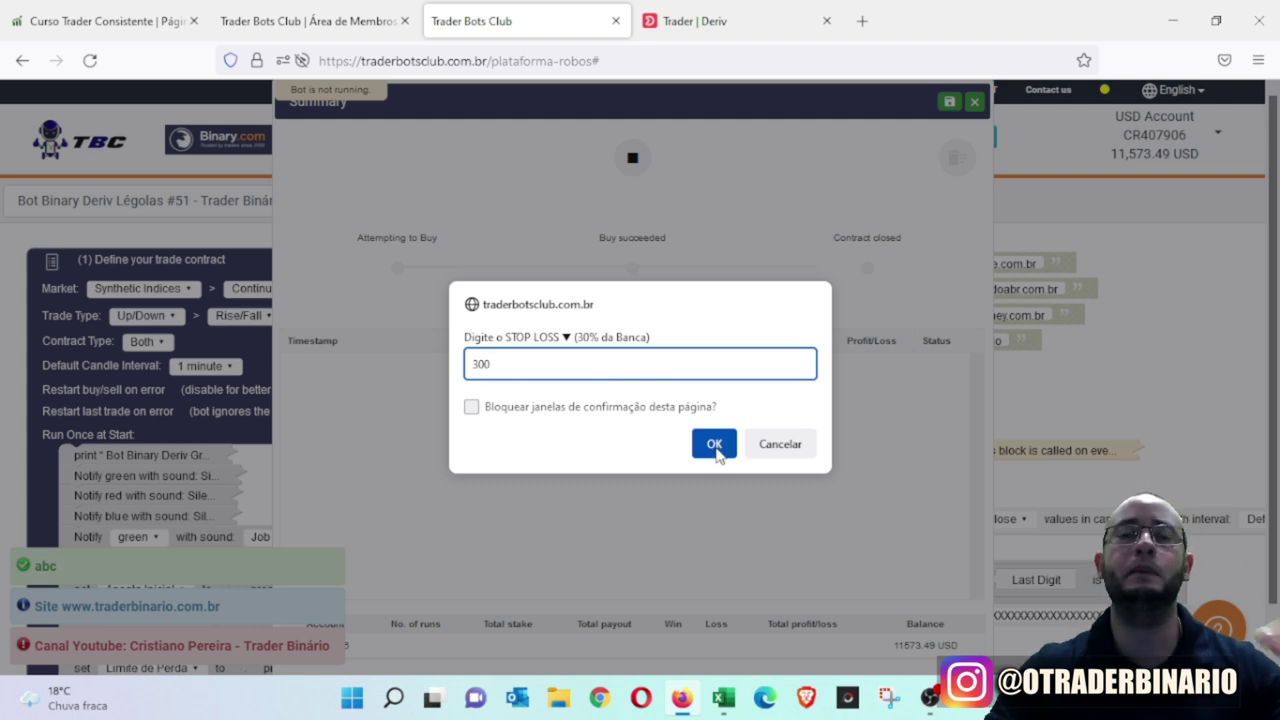
click(714, 448)
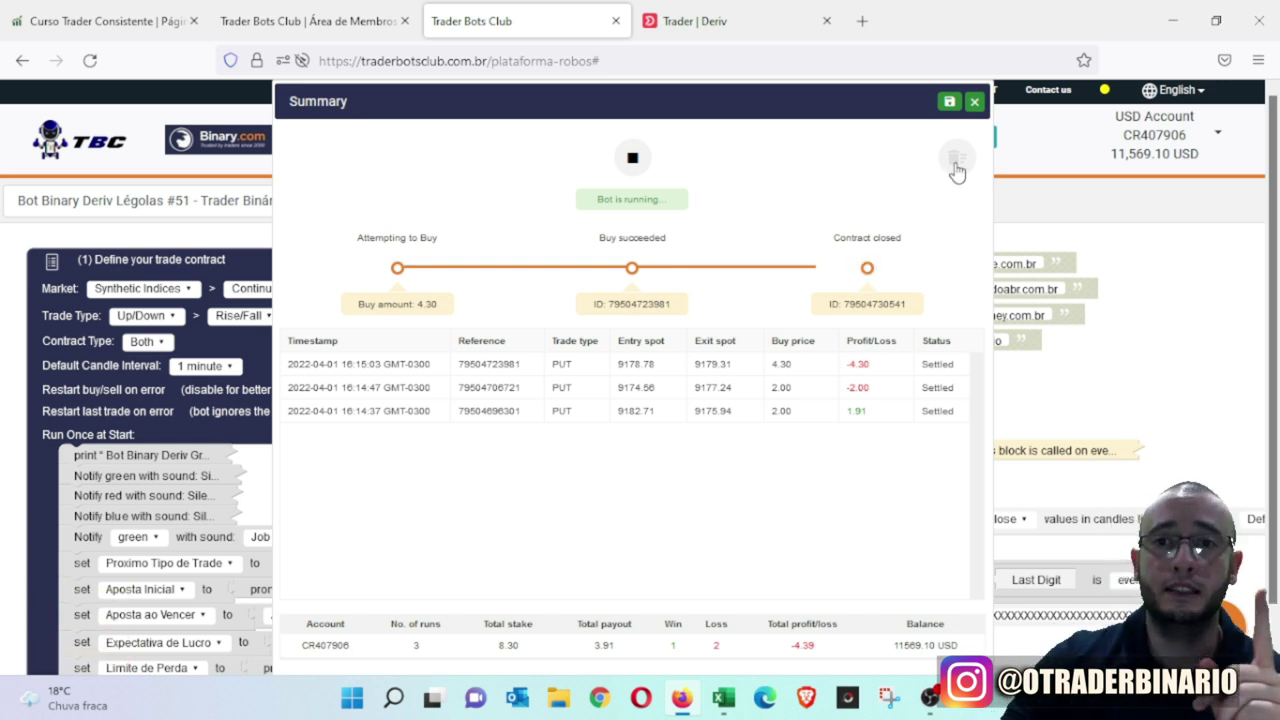
Step: Close the Summary window and look over the running bot's block workspace
click(974, 102)
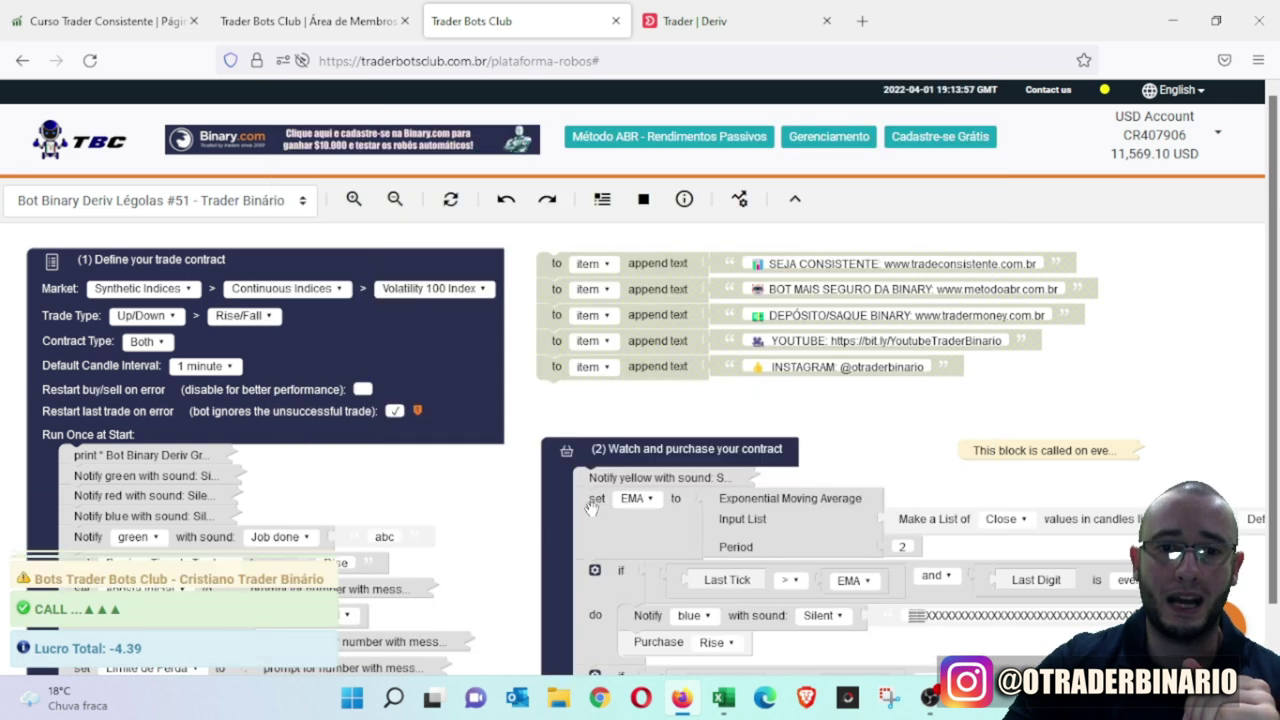
drag(517, 597, 527, 241)
drag(677, 614, 563, 660)
drag(348, 324, 450, 622)
Step: Reopen the Summary window and stop the running bot
click(602, 199)
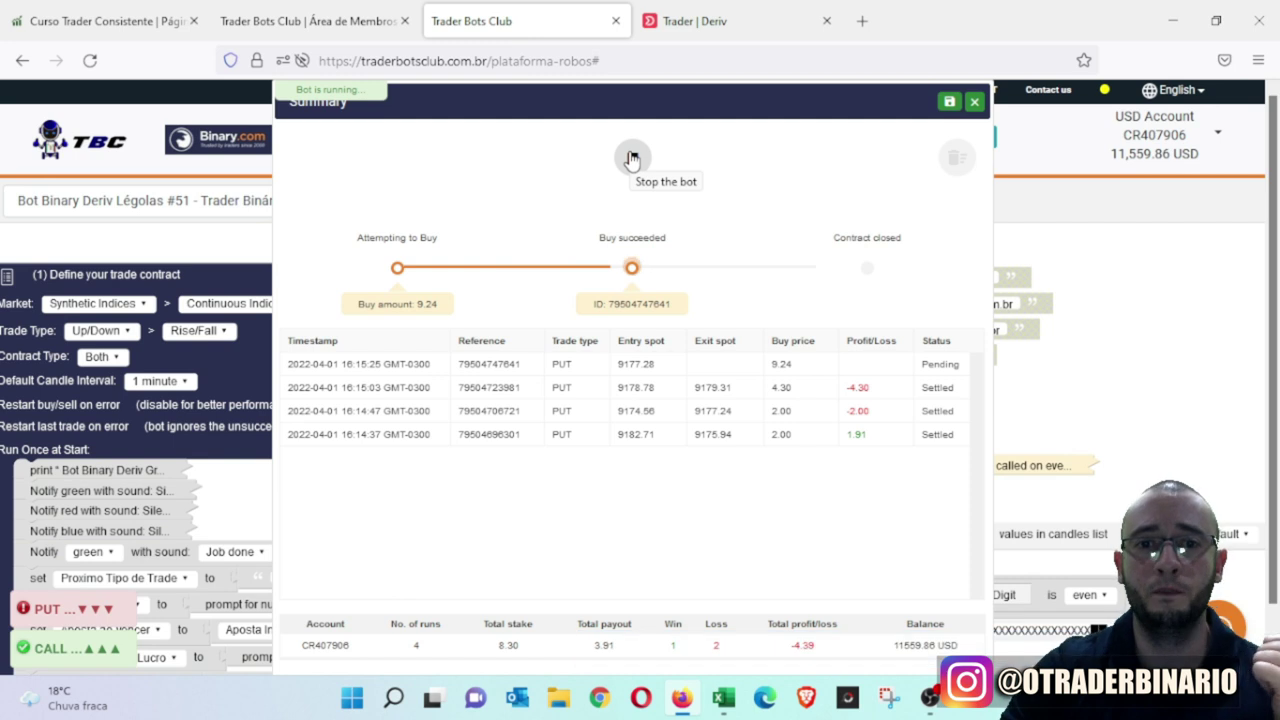
click(632, 160)
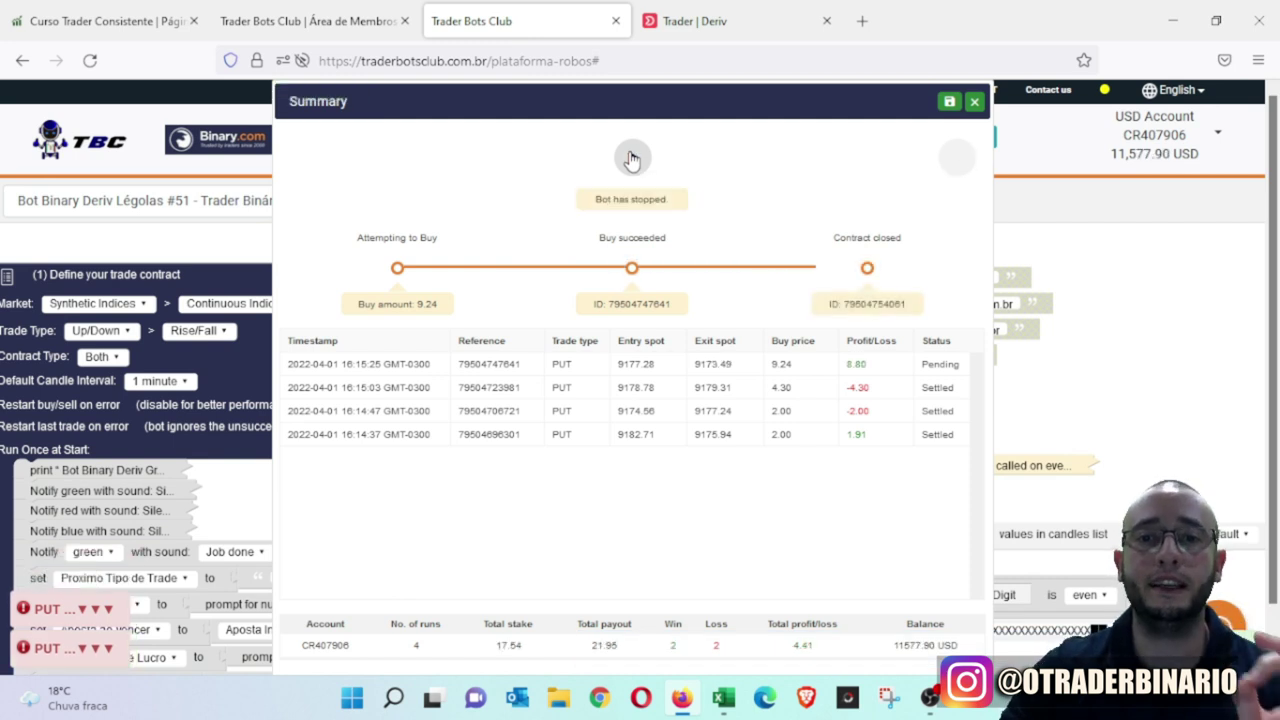
Step: Switch to Excel and review the Calculadora Martingale parameters and value sequence
key(alt+Tab)
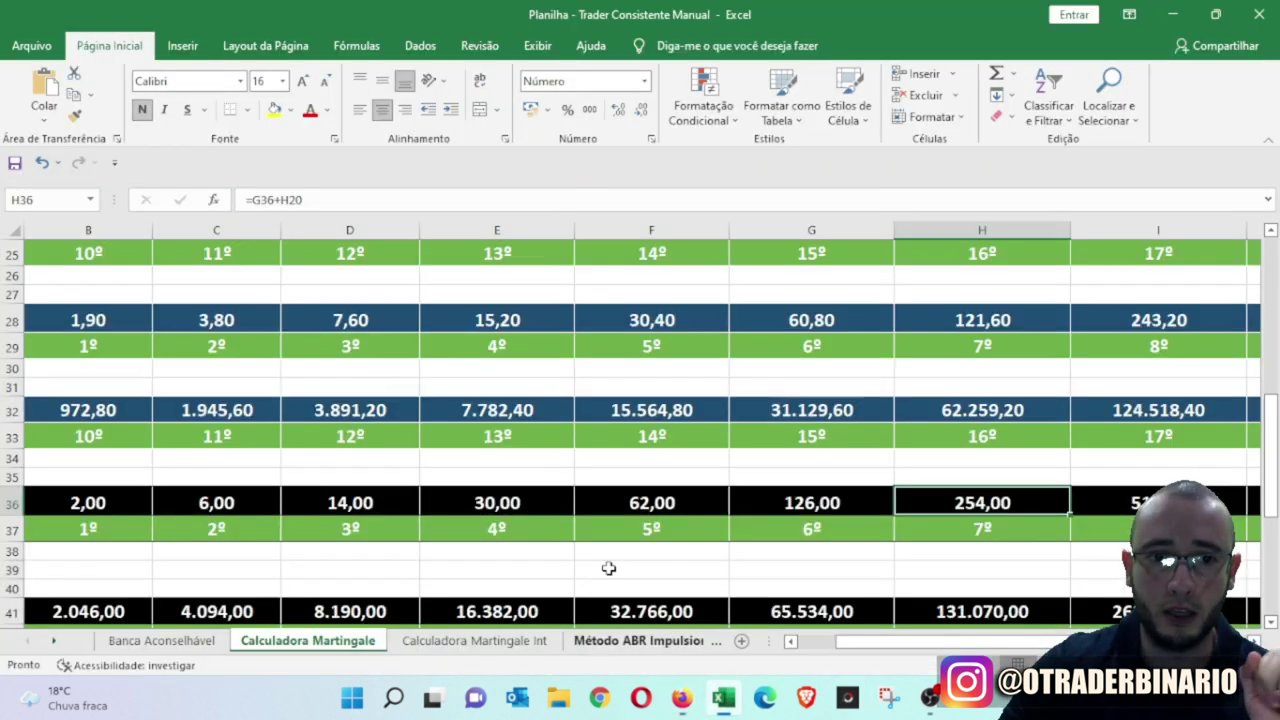
click(790, 641)
scroll(560, 466, up, 3)
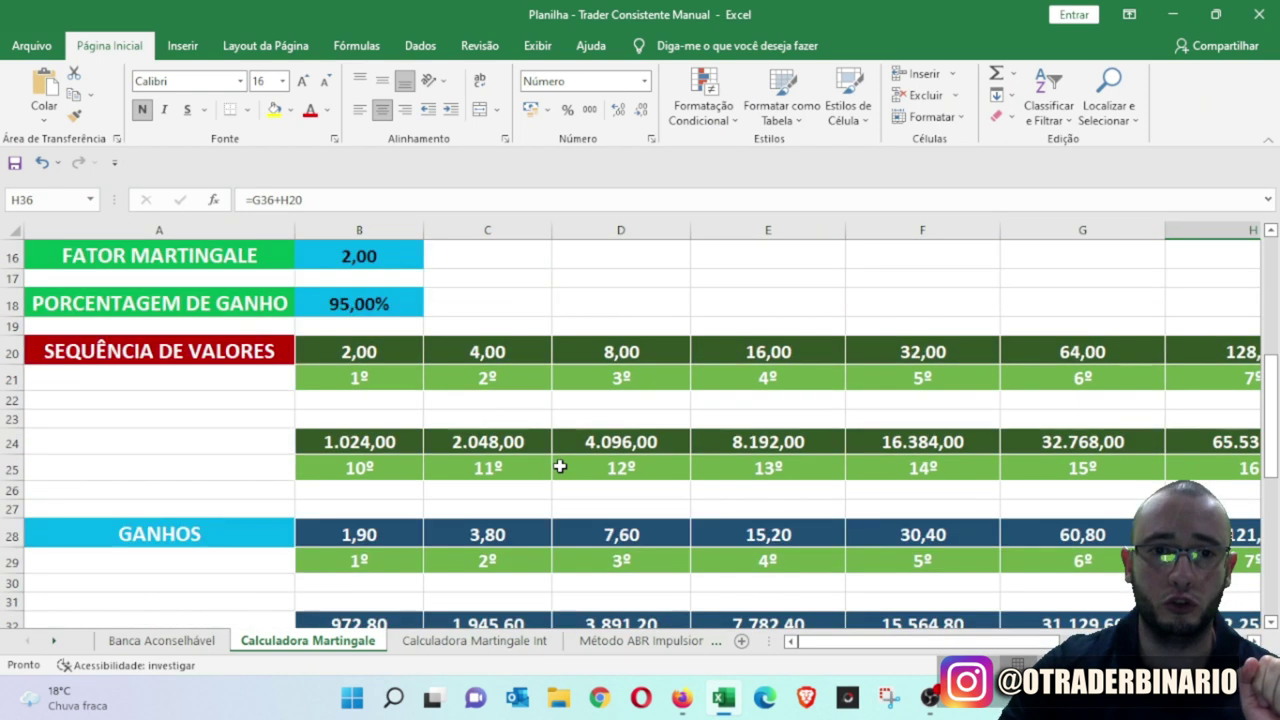
Step: Set the Fator Martingale to 2,15 and check the second entry in the Sequência de Valores
scroll(560, 466, up, 1)
click(411, 322)
text(2,15)
click(728, 404)
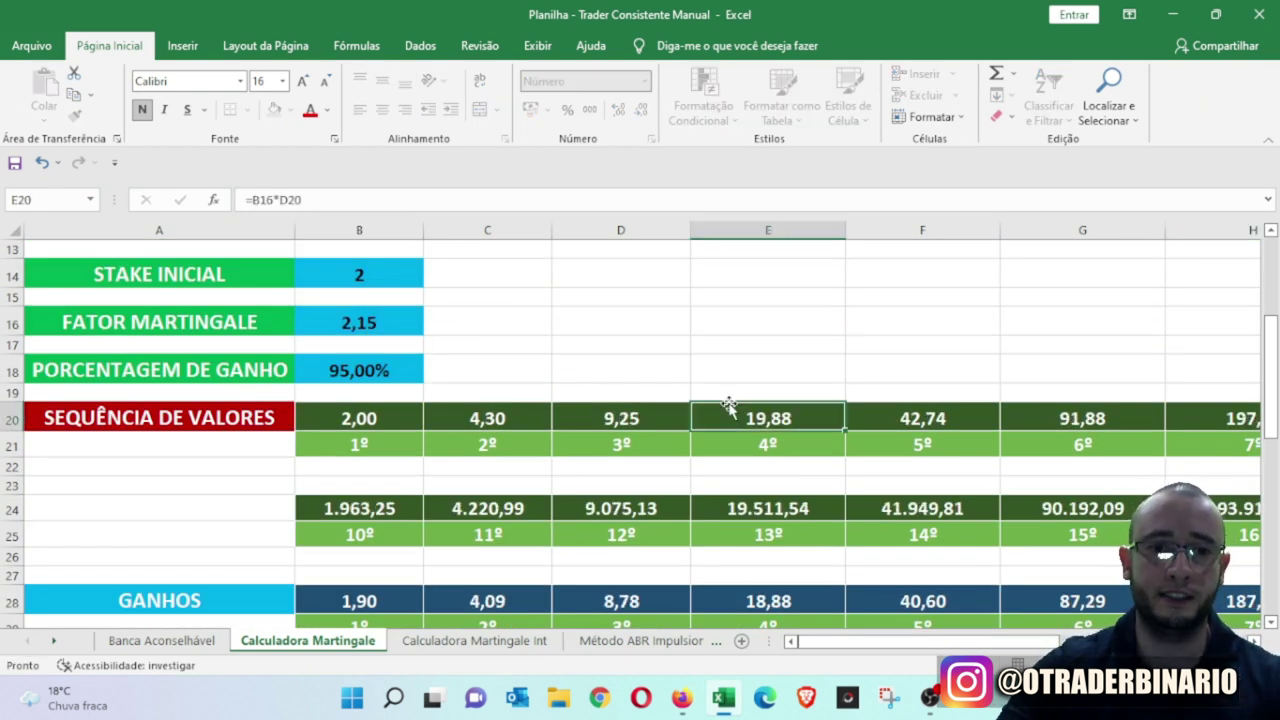
click(412, 403)
click(462, 416)
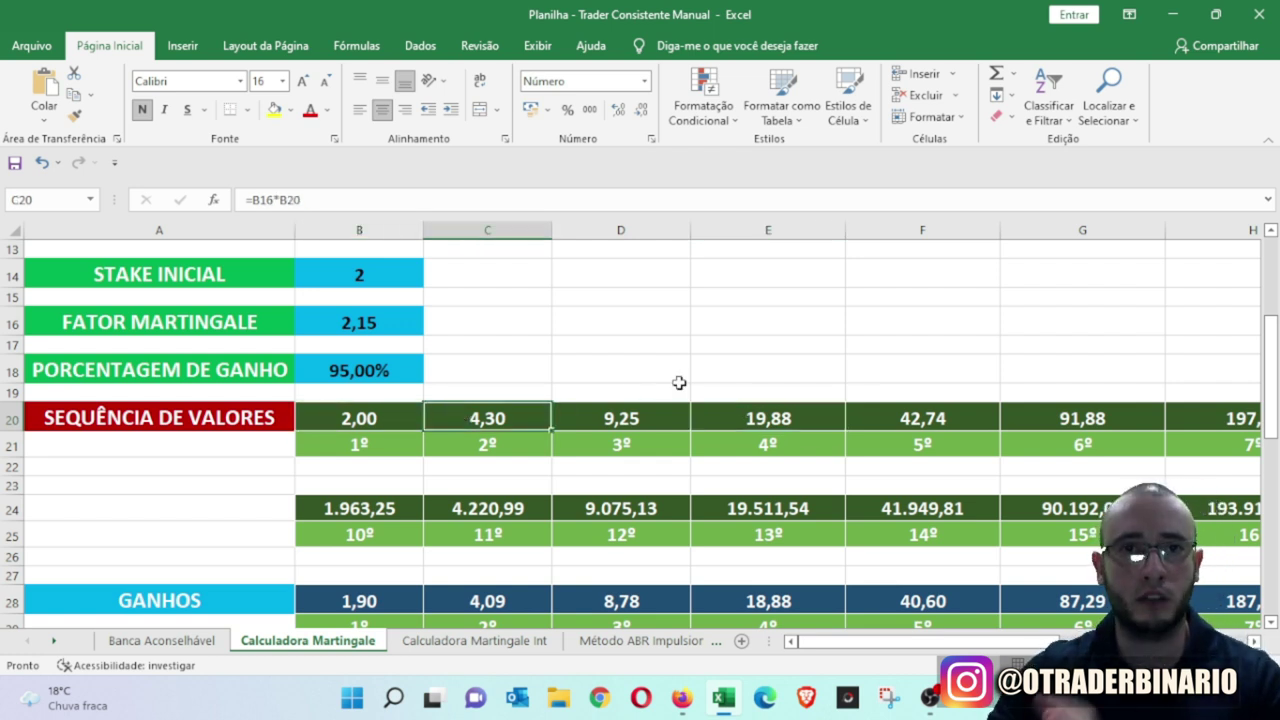
Step: Check the accumulated Soma - Valor de Banca for the 7th entry
scroll(864, 374, down, 6)
drag(915, 641, 962, 648)
click(993, 364)
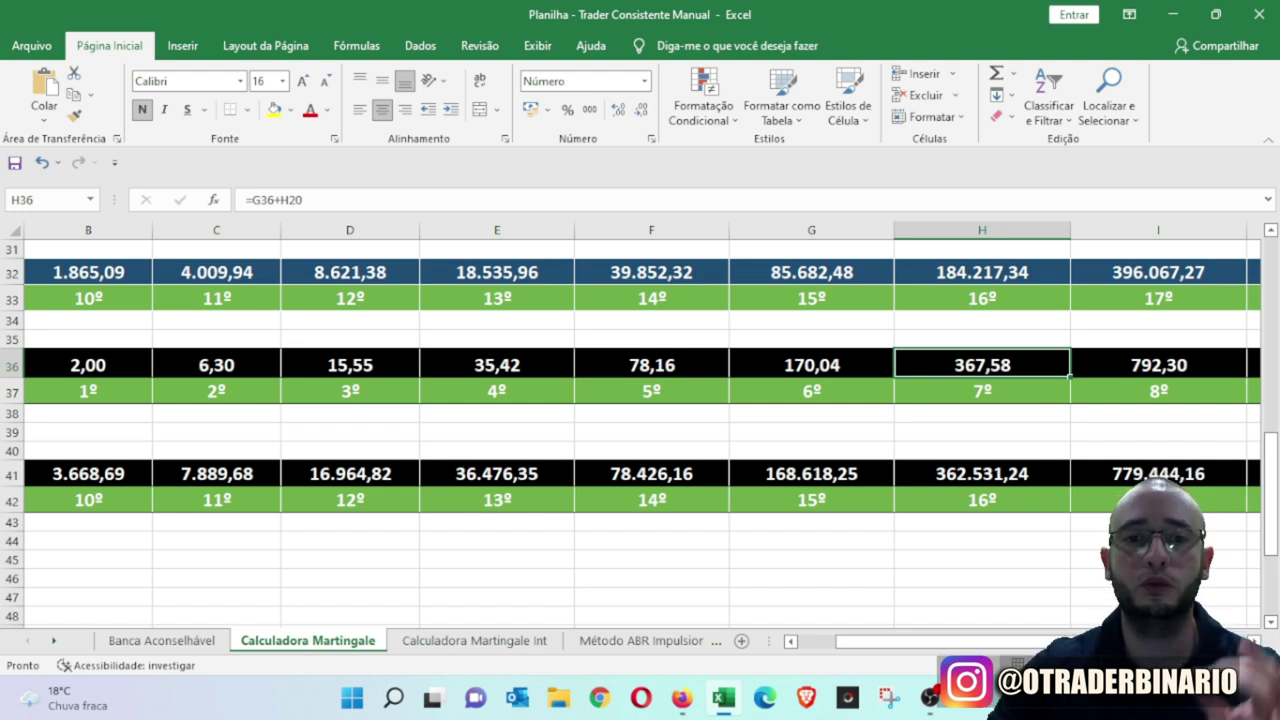
Step: Switch to Firefox and restart the bot with a stake of 2, a profit target of 10 and a stop loss of 400
click(681, 697)
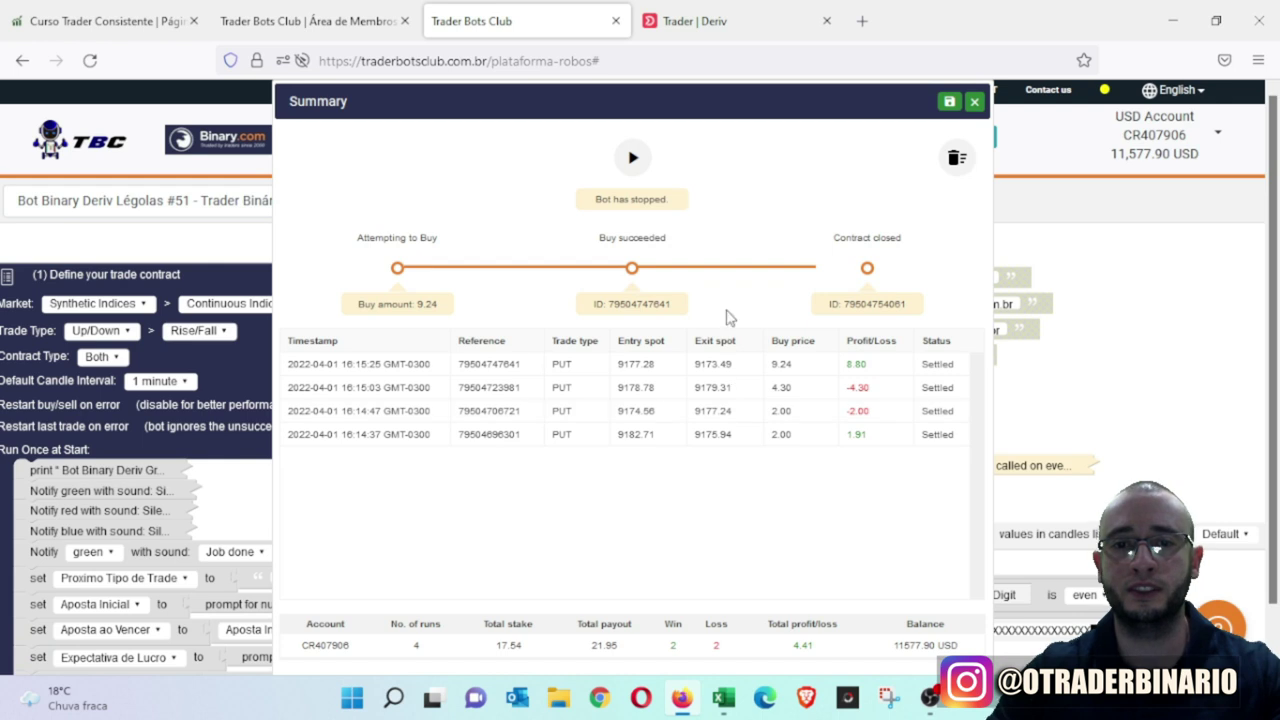
click(628, 155)
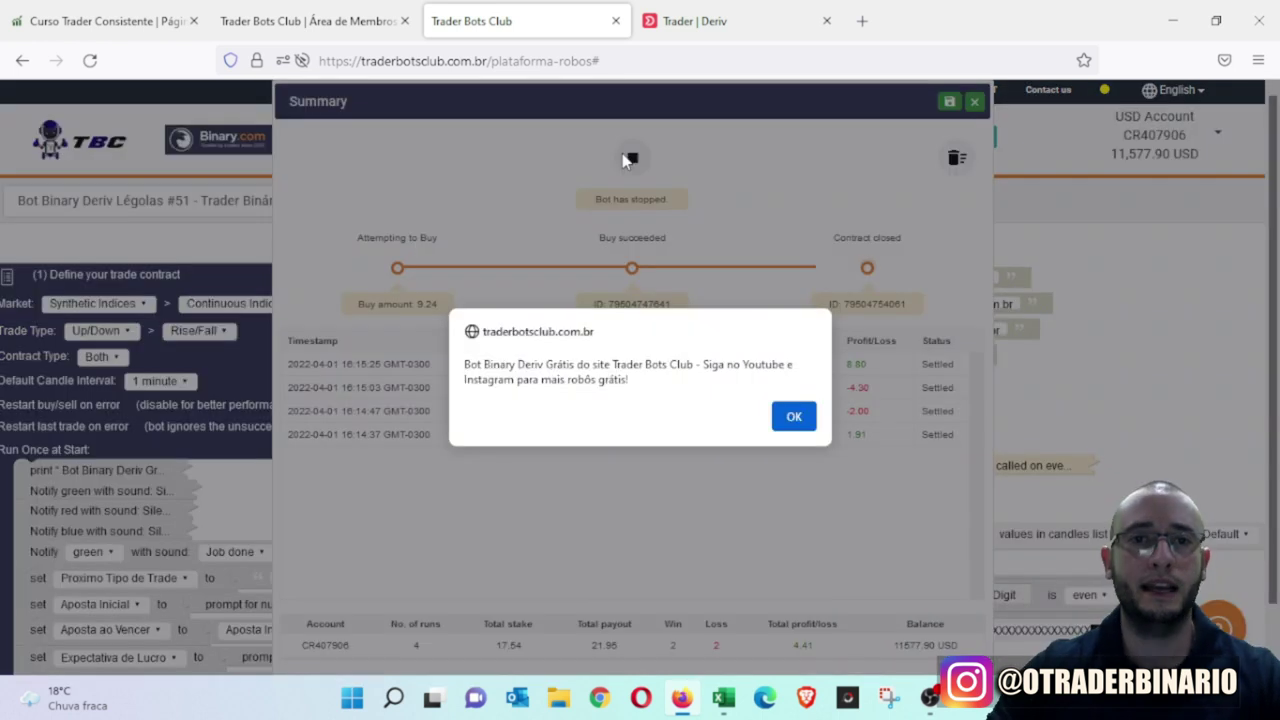
click(795, 418)
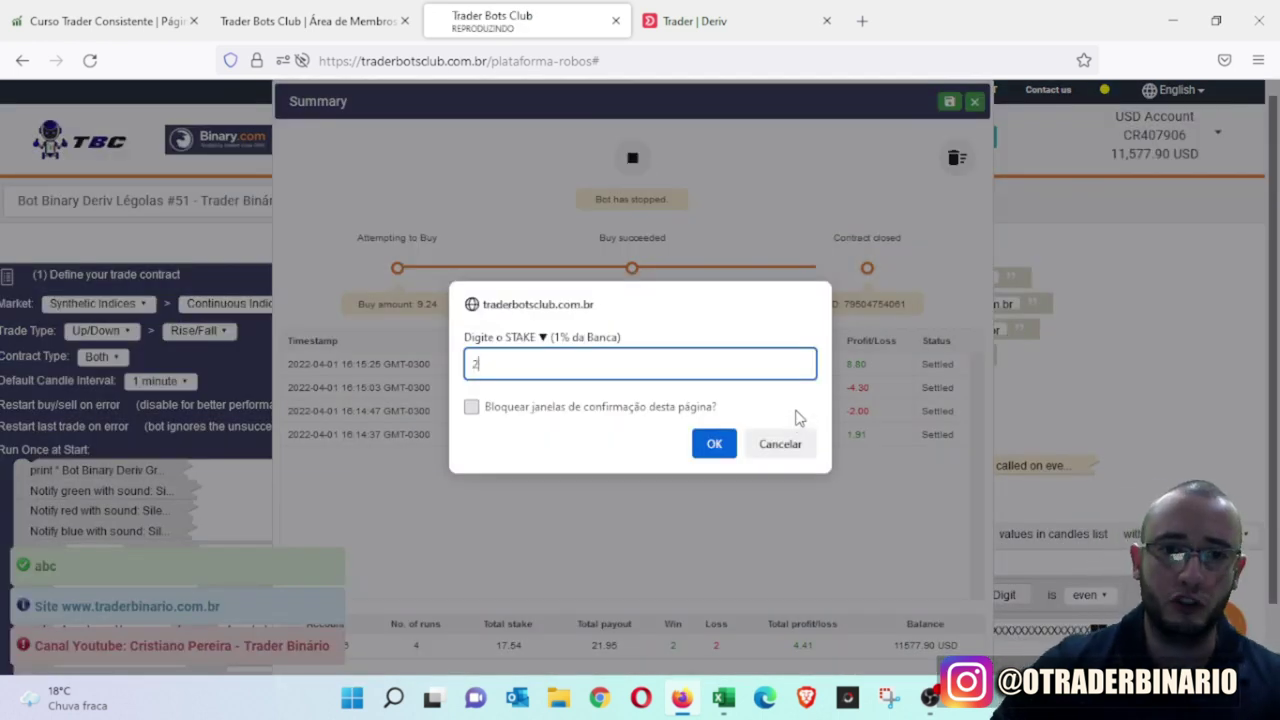
click(714, 443)
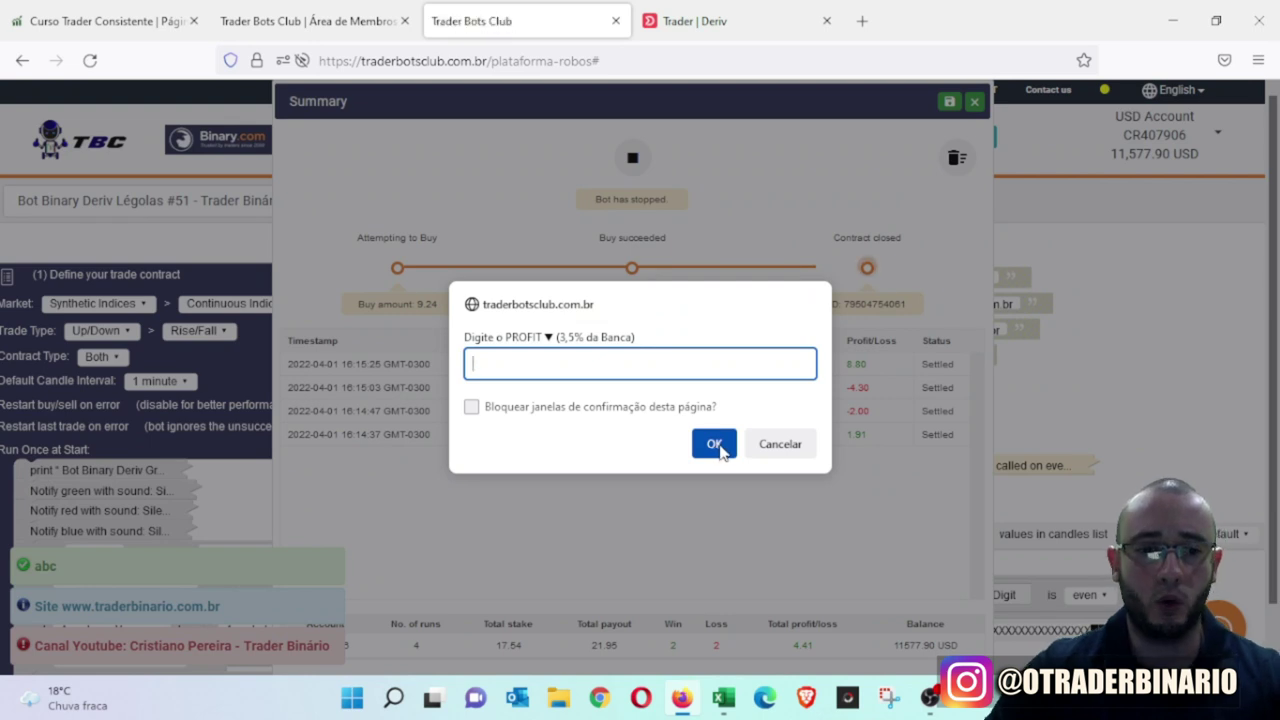
text(10)
click(712, 446)
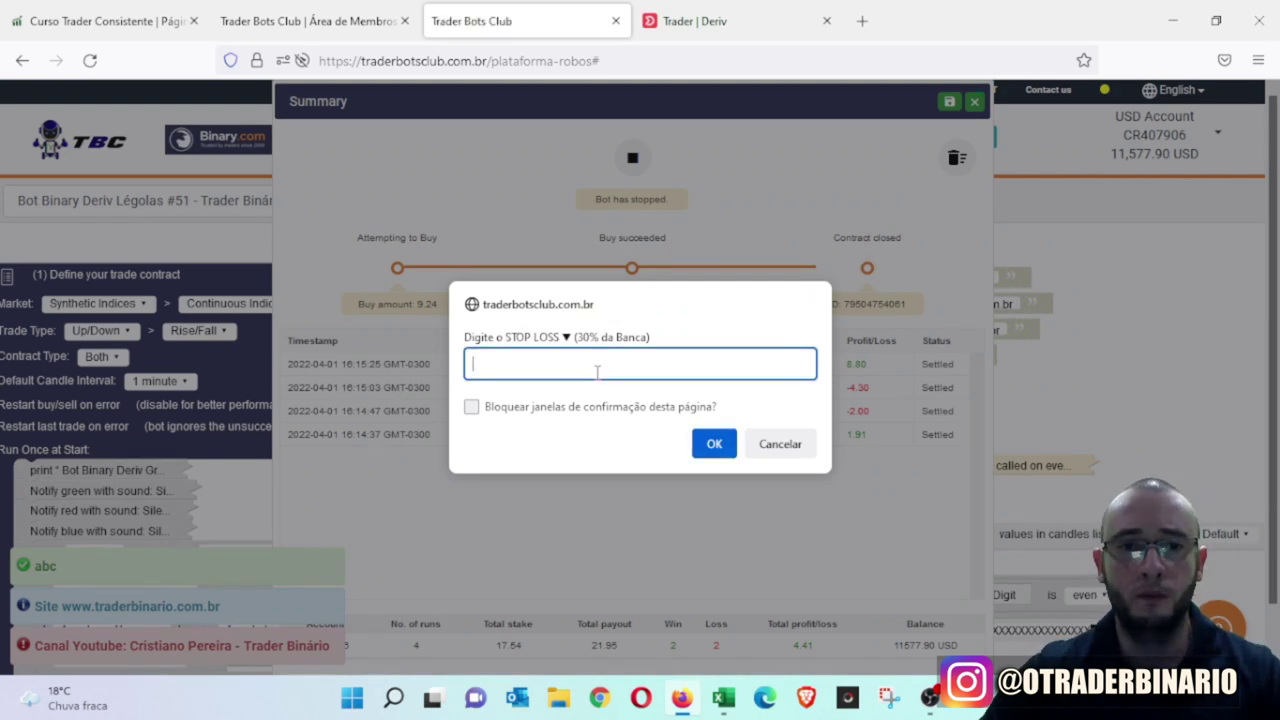
text(400)
click(714, 443)
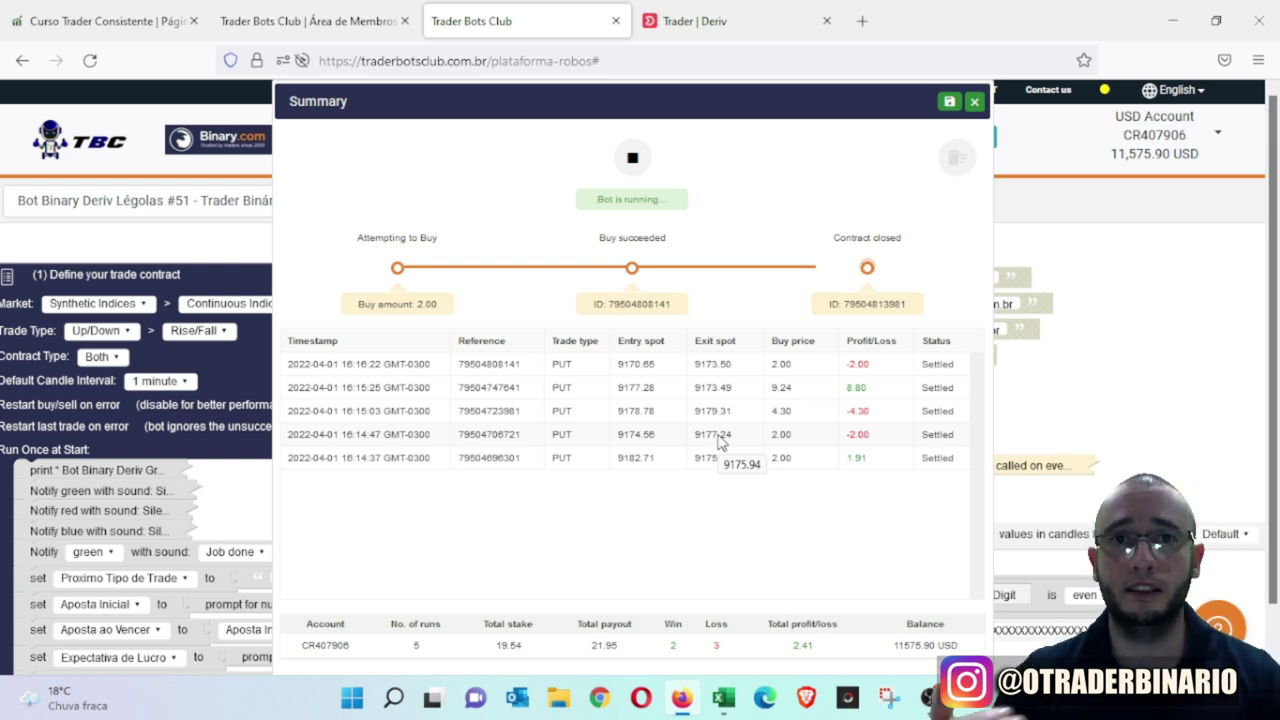
Step: Switch to Excel and set the Stake Inicial in the Calculadora Martingale to 1
click(736, 692)
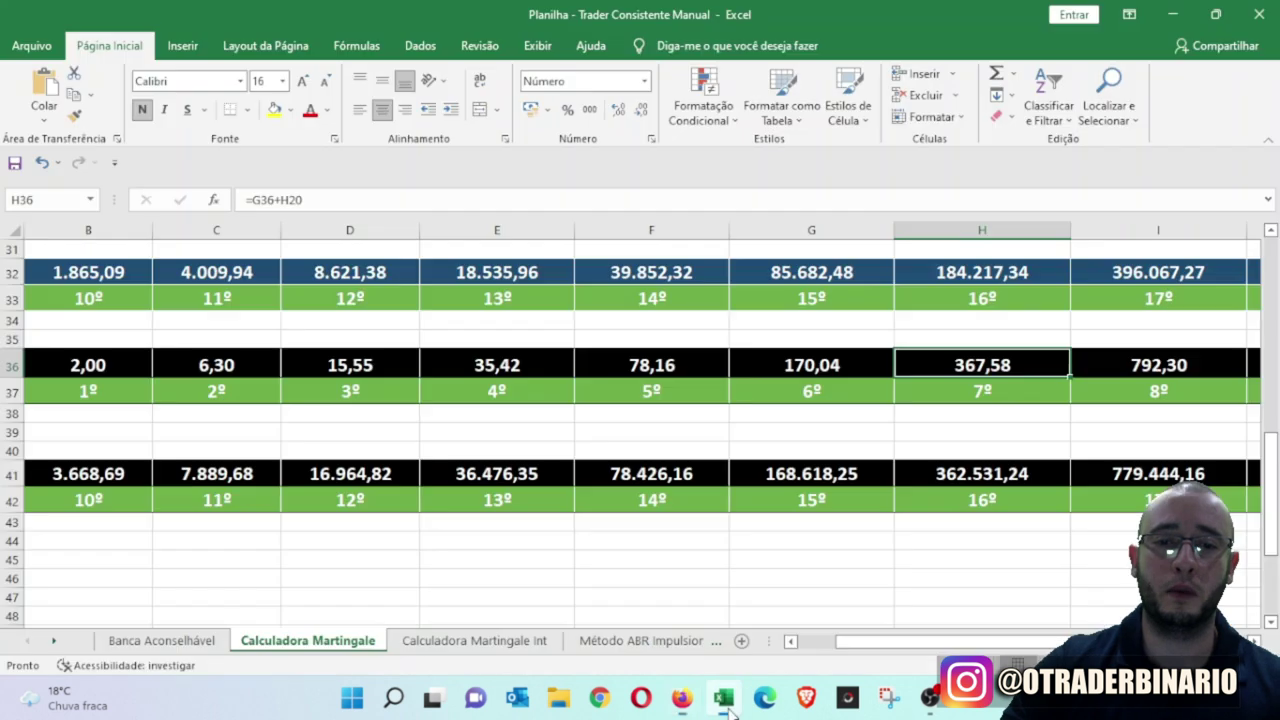
drag(915, 642, 755, 650)
scroll(340, 430, up, 6)
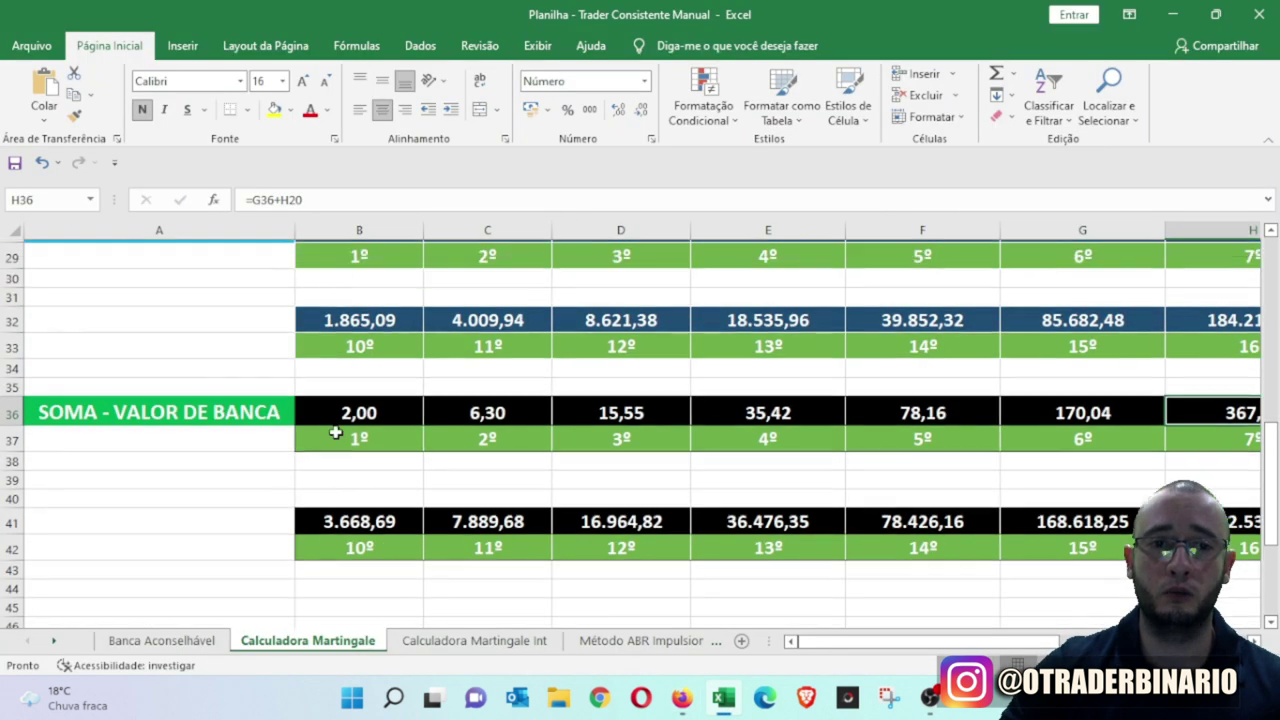
click(386, 265)
text(1)
click(747, 368)
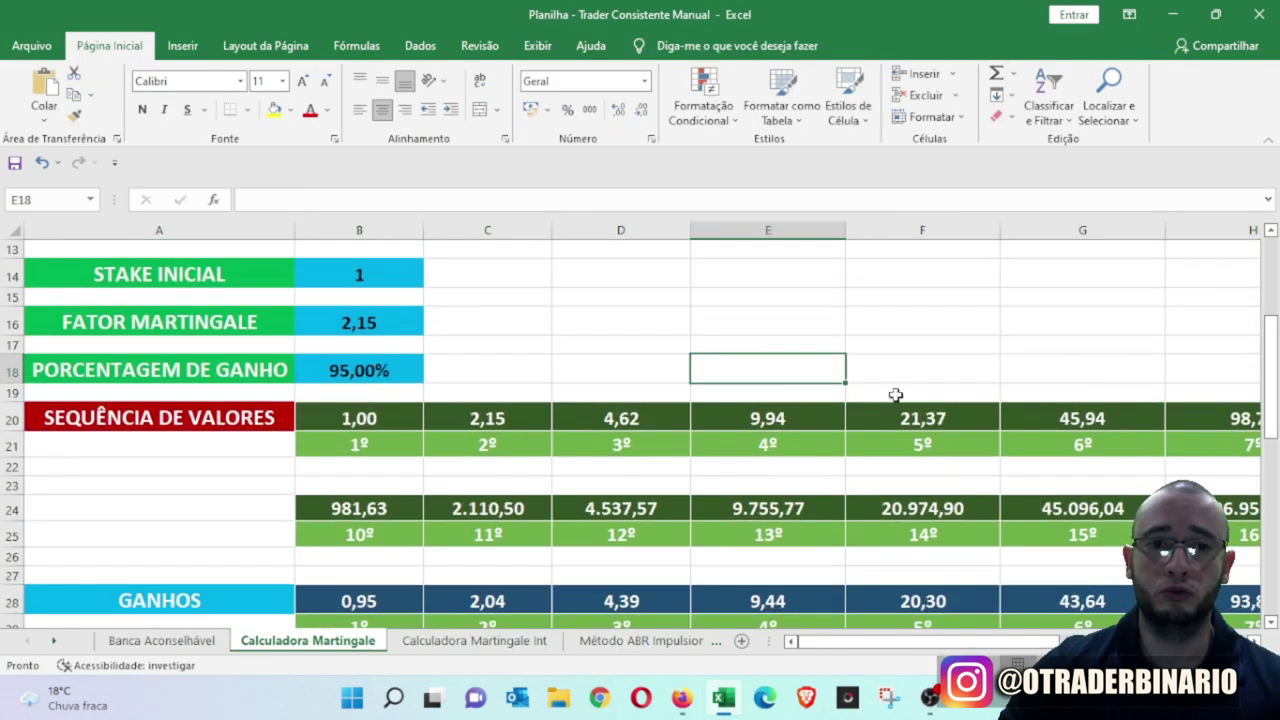
Step: Check the accumulated Soma - Valor de Banca for the 8th entry
scroll(894, 397, down, 4)
drag(977, 643, 1020, 648)
click(1143, 436)
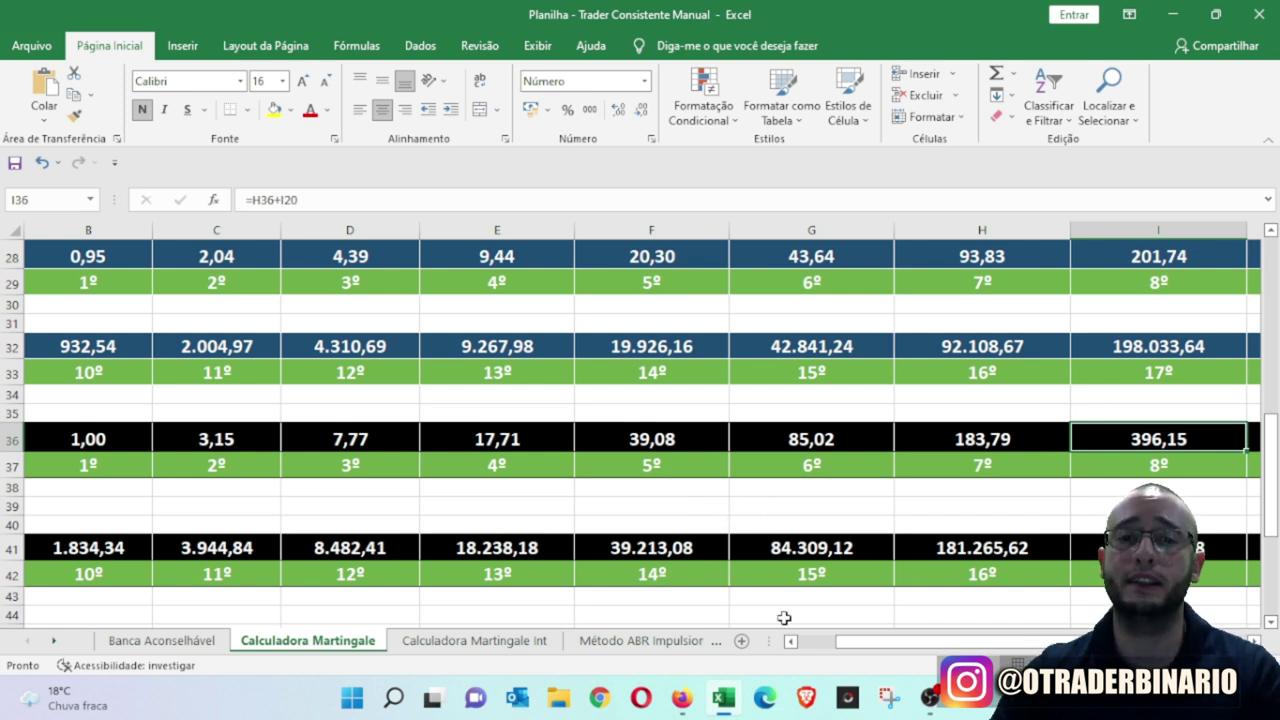
Step: Switch to Firefox, open the Windows Calculator and leave it minimized over the bot's Summary window
click(690, 698)
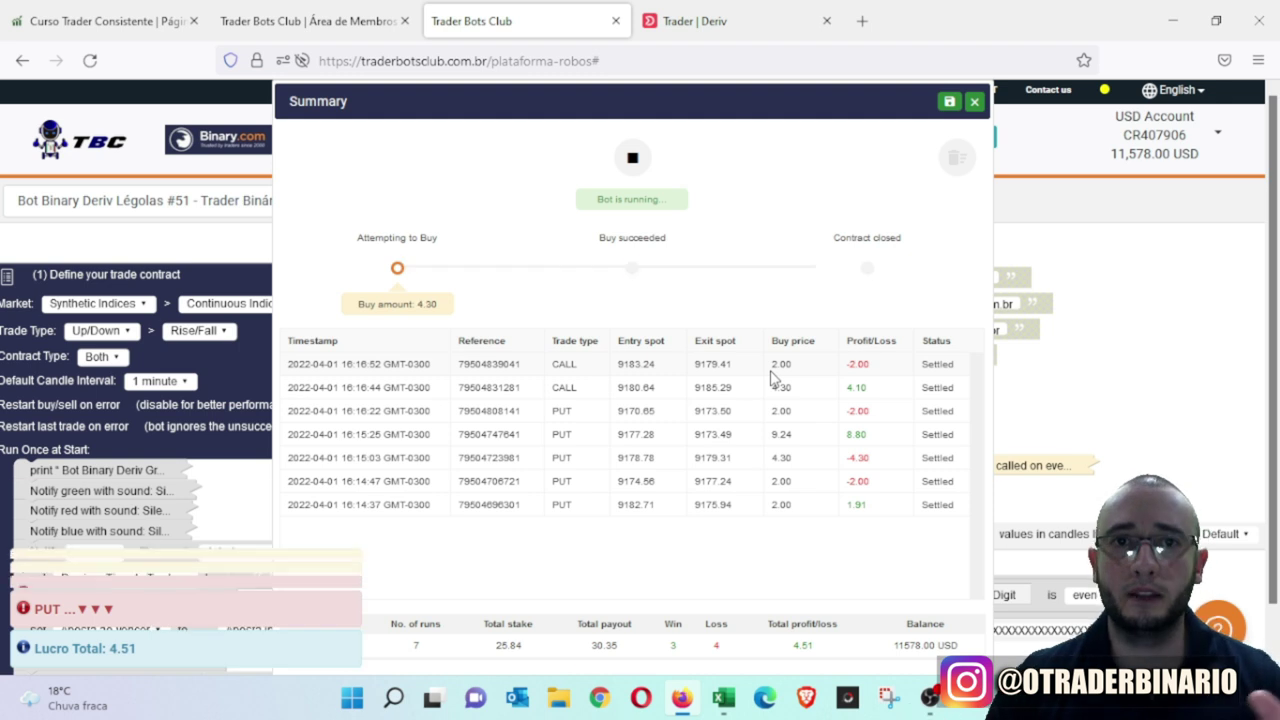
click(394, 697)
text(cal)
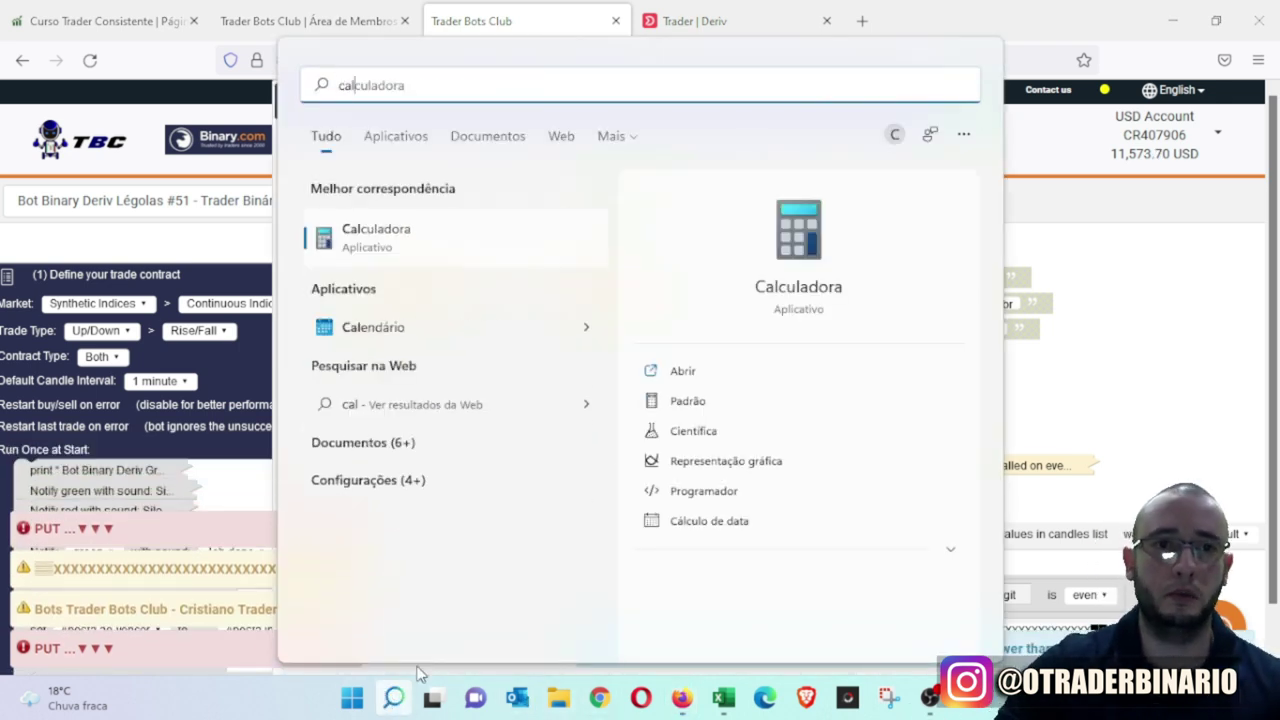
click(409, 240)
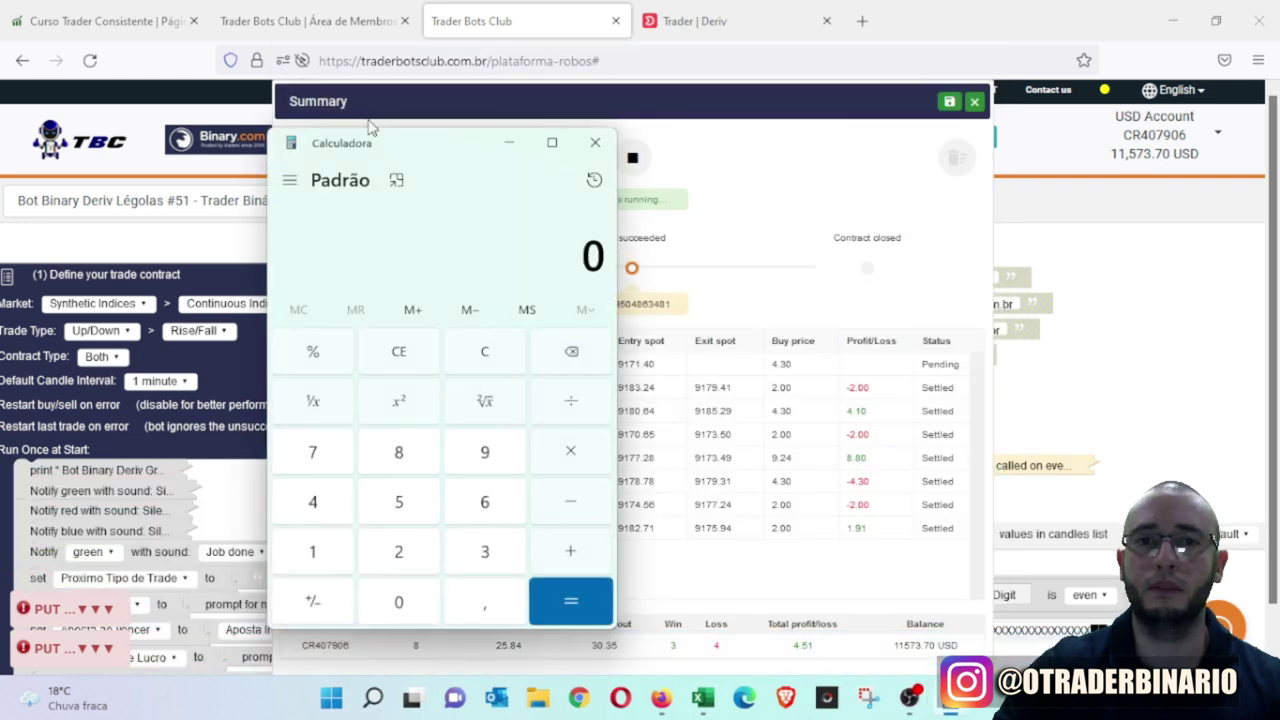
click(509, 142)
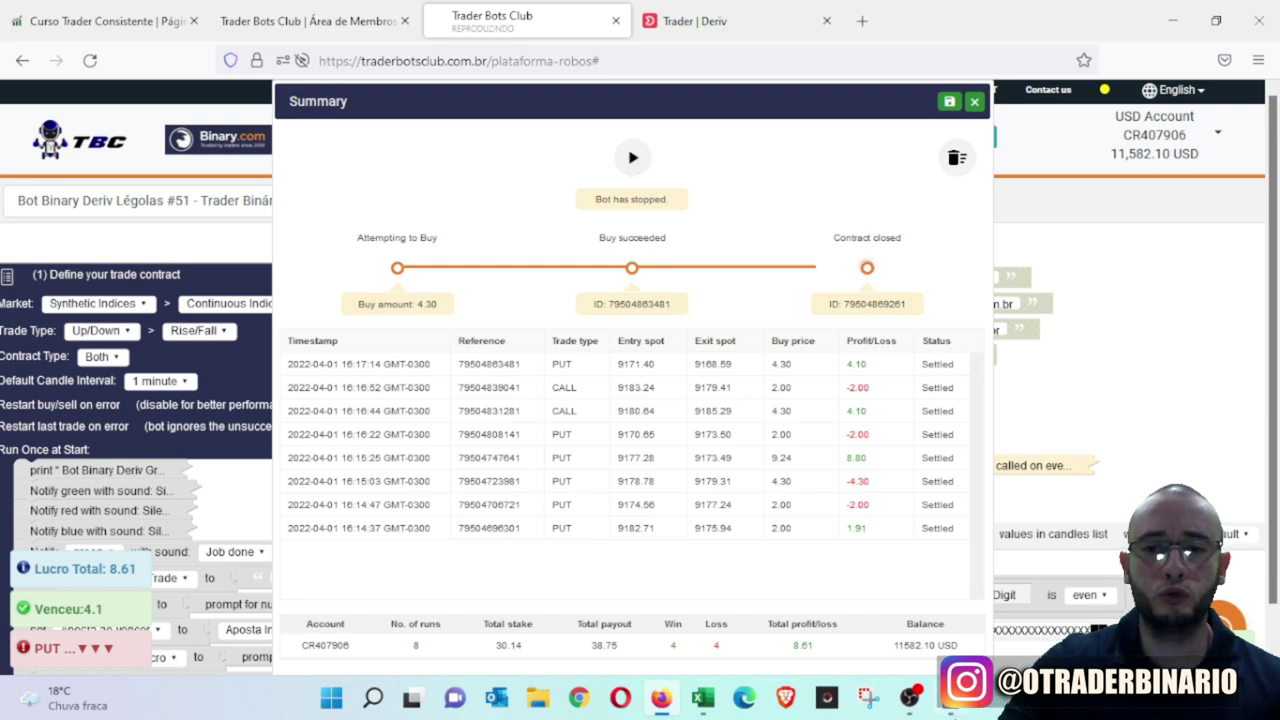
click(950, 697)
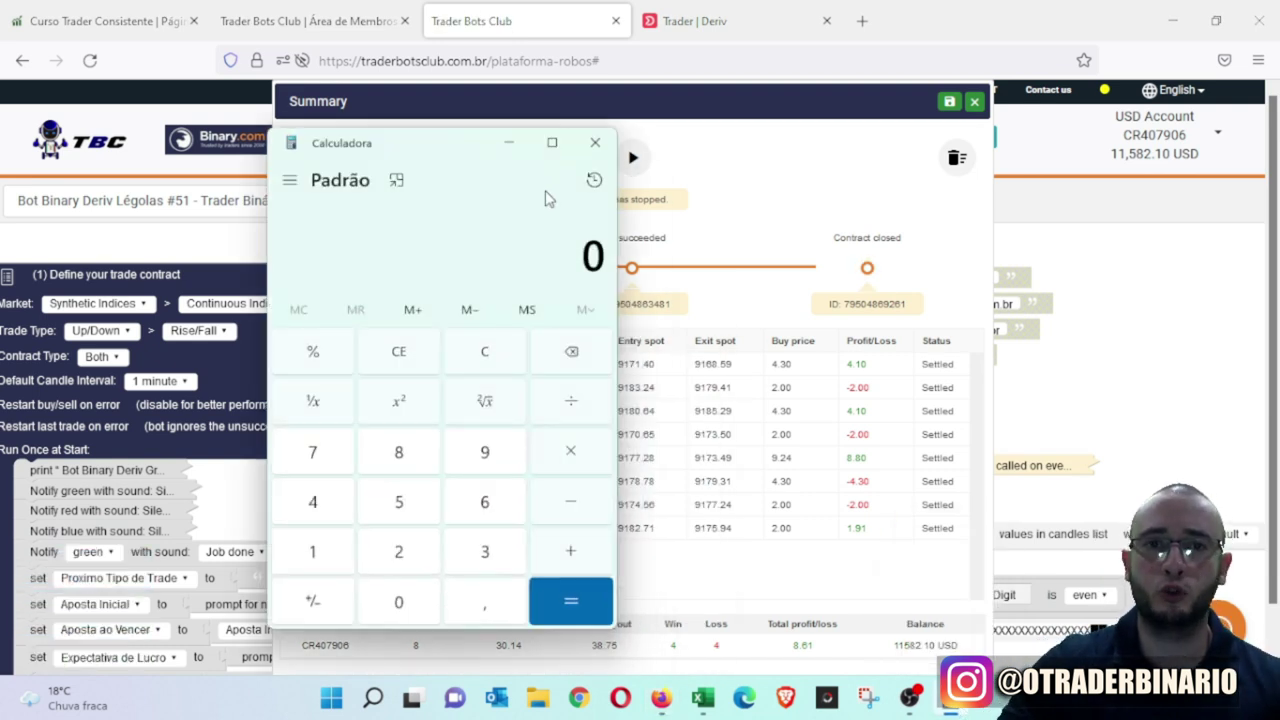
click(509, 144)
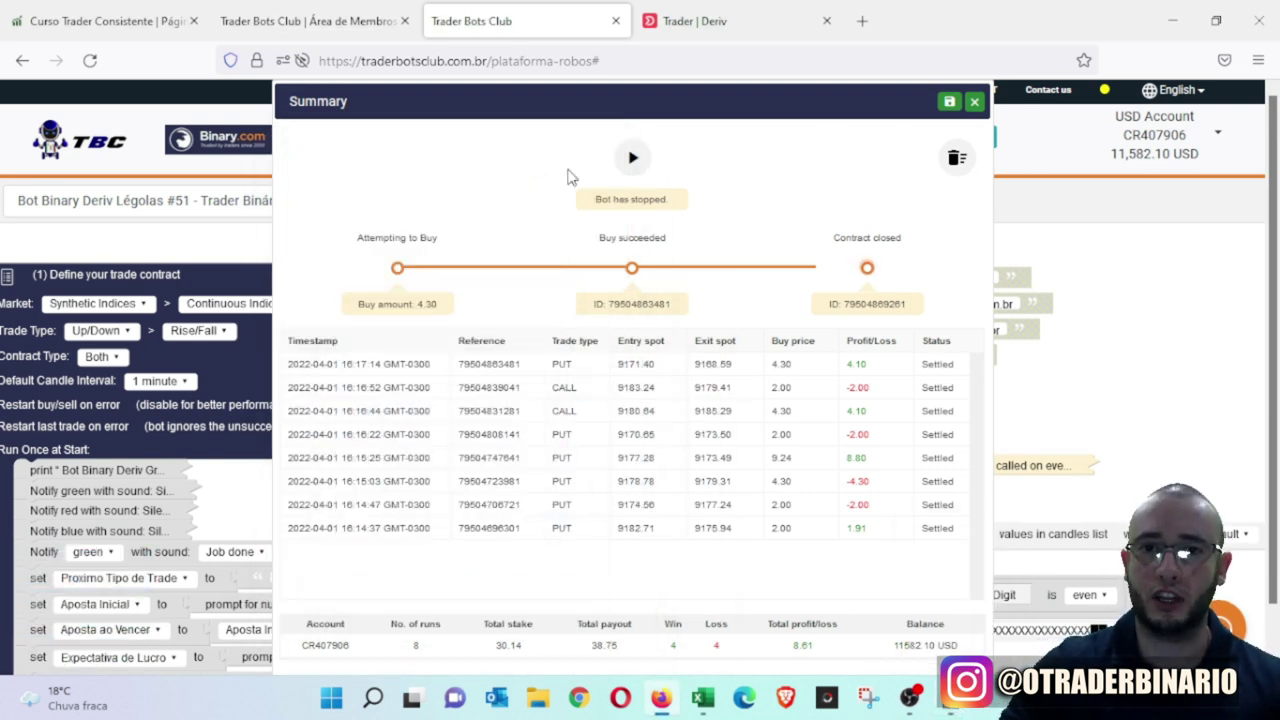
Step: Close and reopen the Summary window, and restart the bot with stake 1, profit target 10 and stop loss 400
click(974, 101)
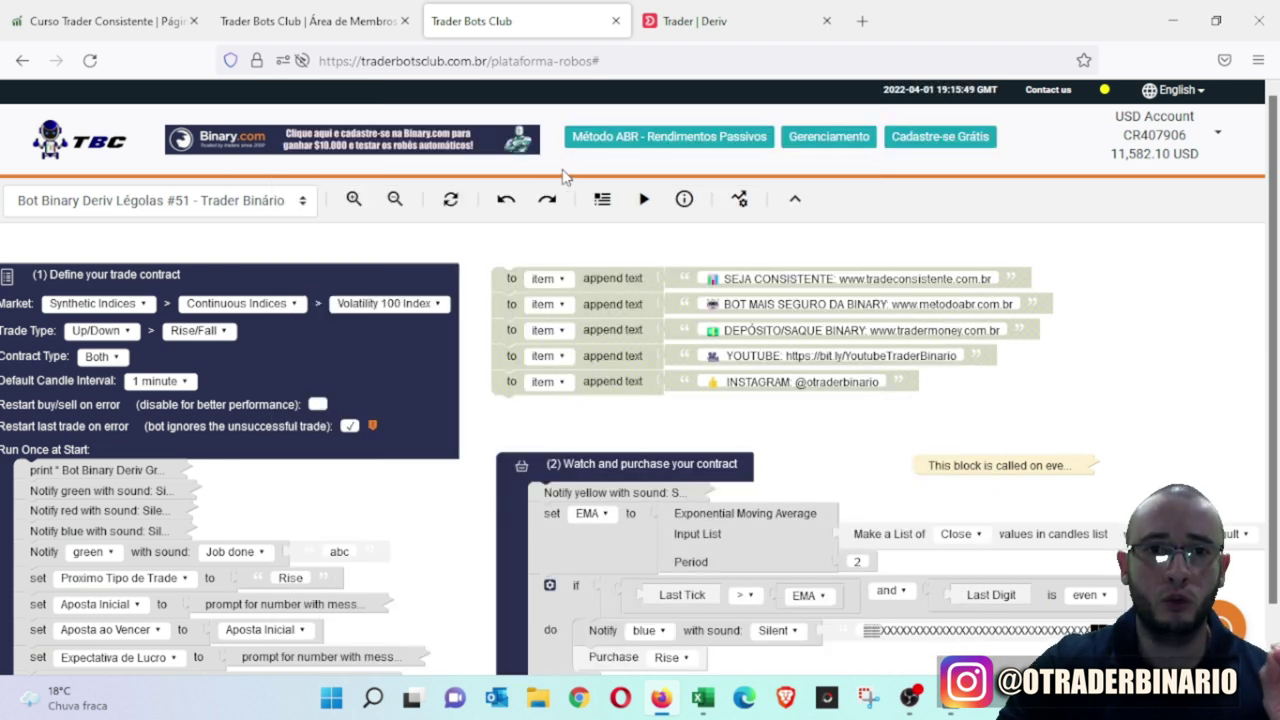
click(602, 199)
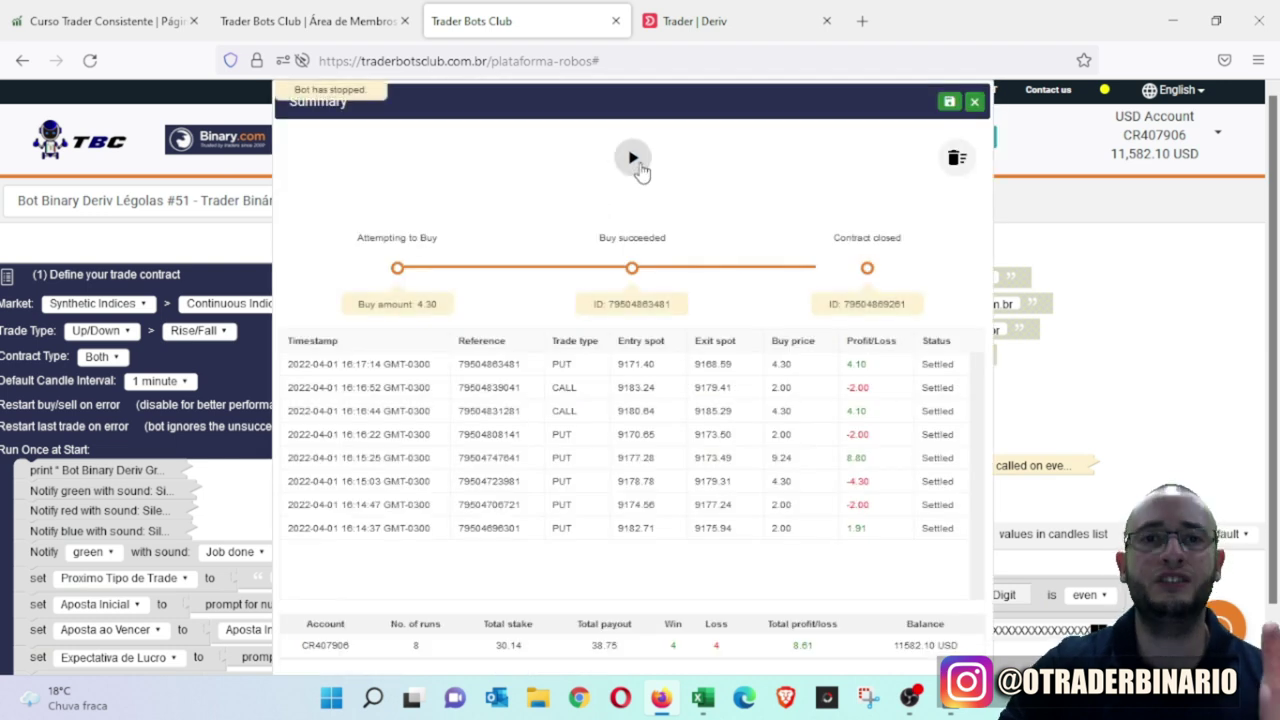
click(633, 160)
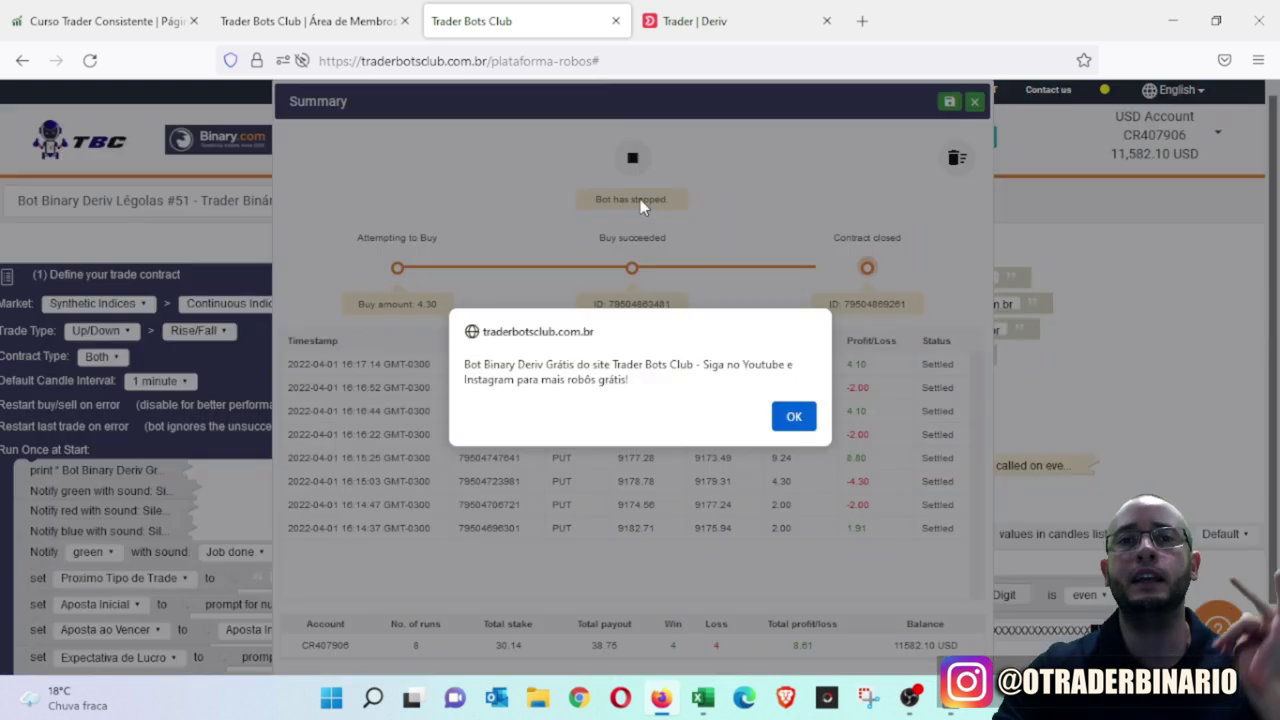
click(790, 416)
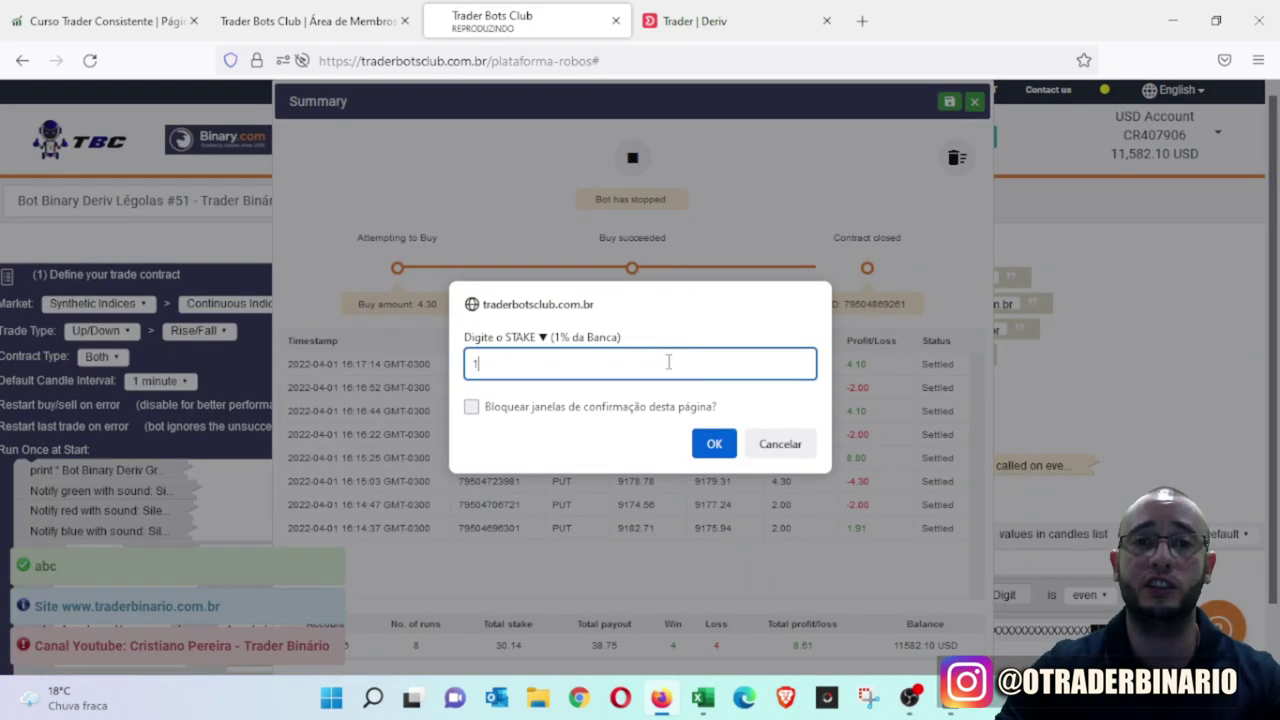
click(716, 450)
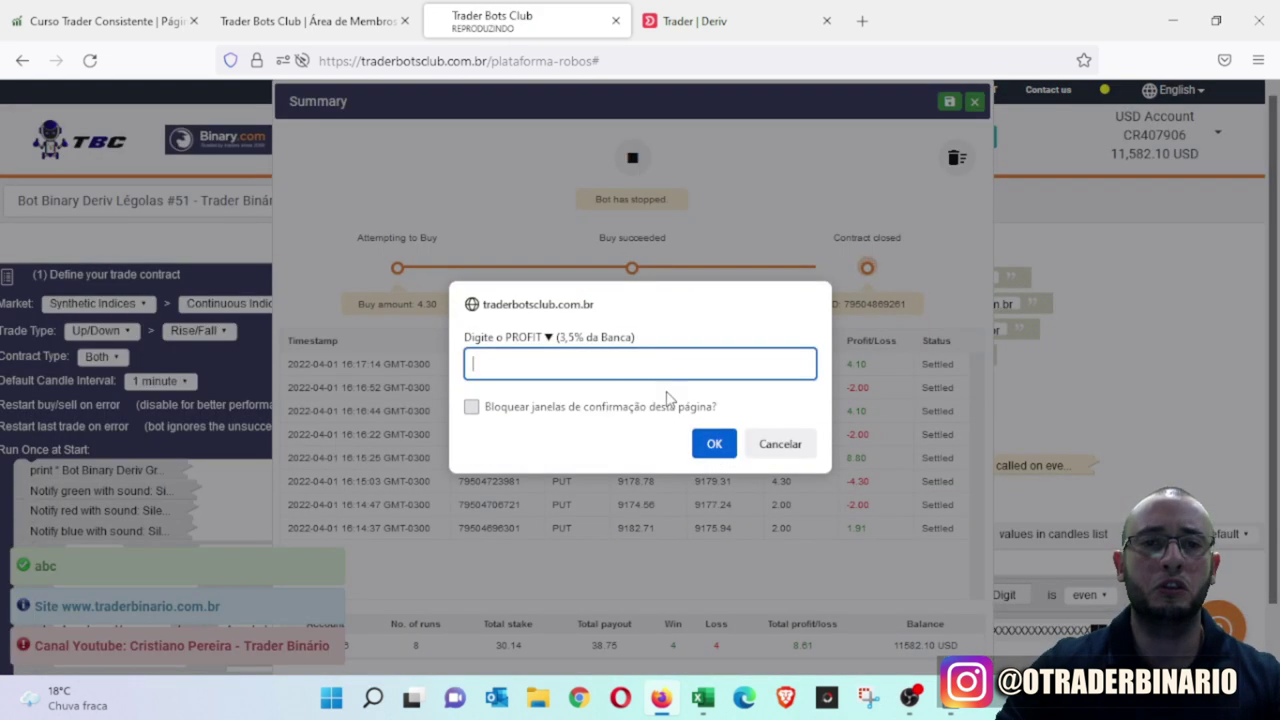
text(10)
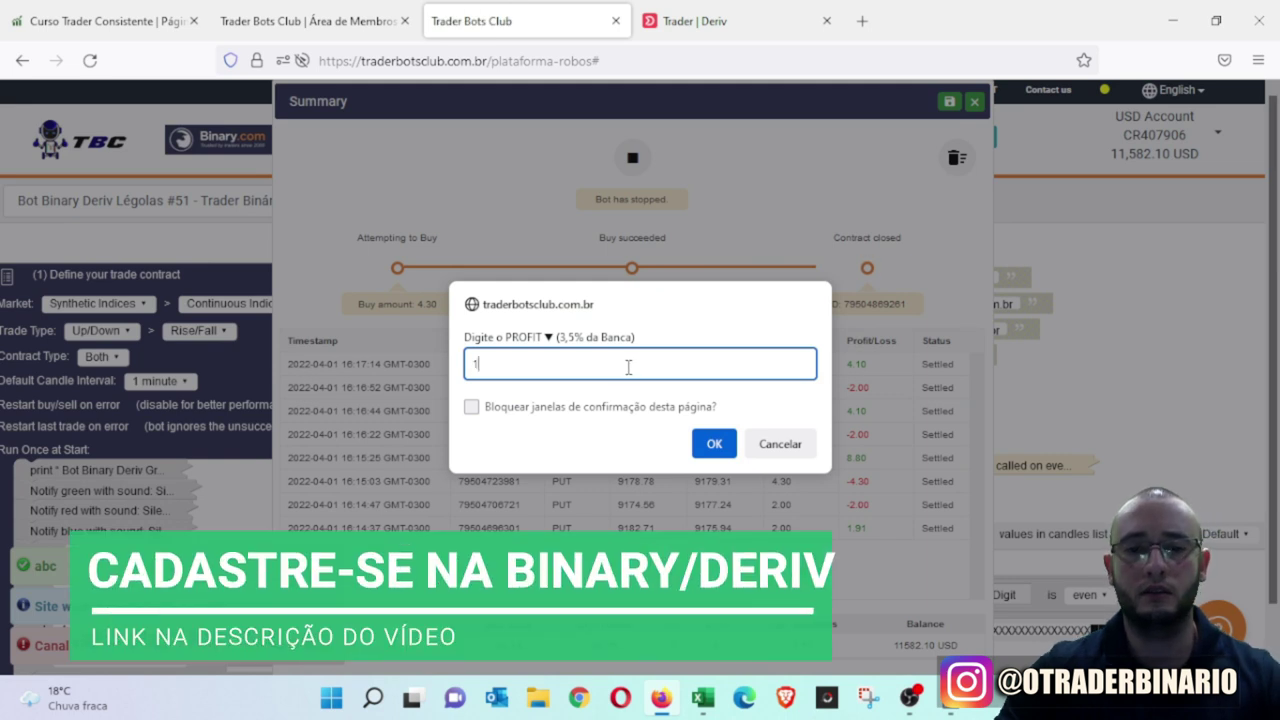
click(714, 444)
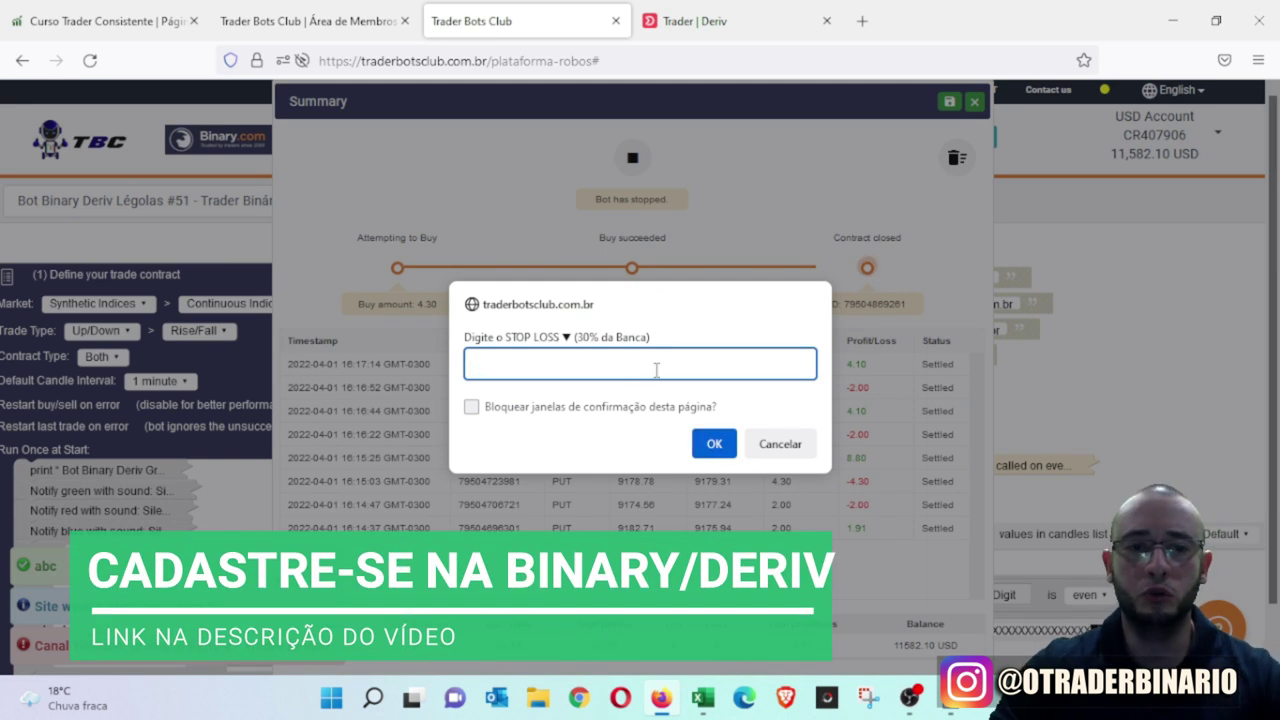
text(400)
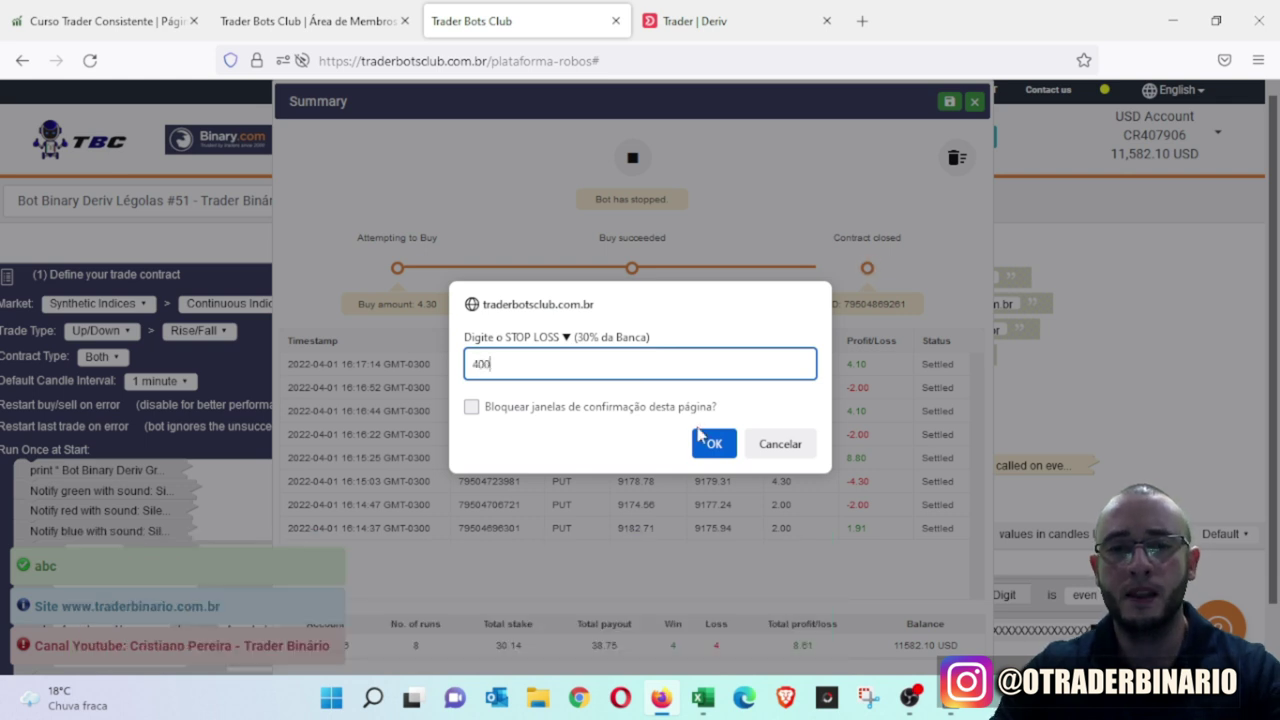
click(711, 443)
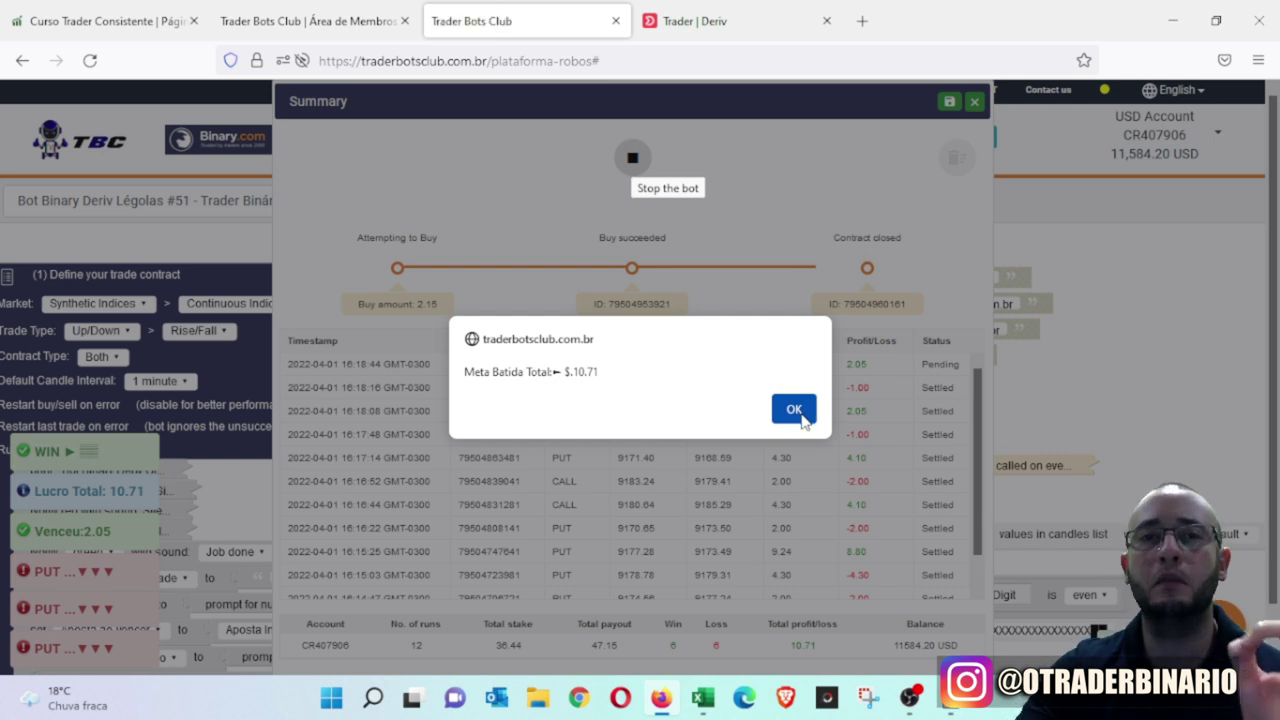
Step: Dismiss the bot's profit target message, enter 10,71 in the Calculator and minimize it
click(793, 409)
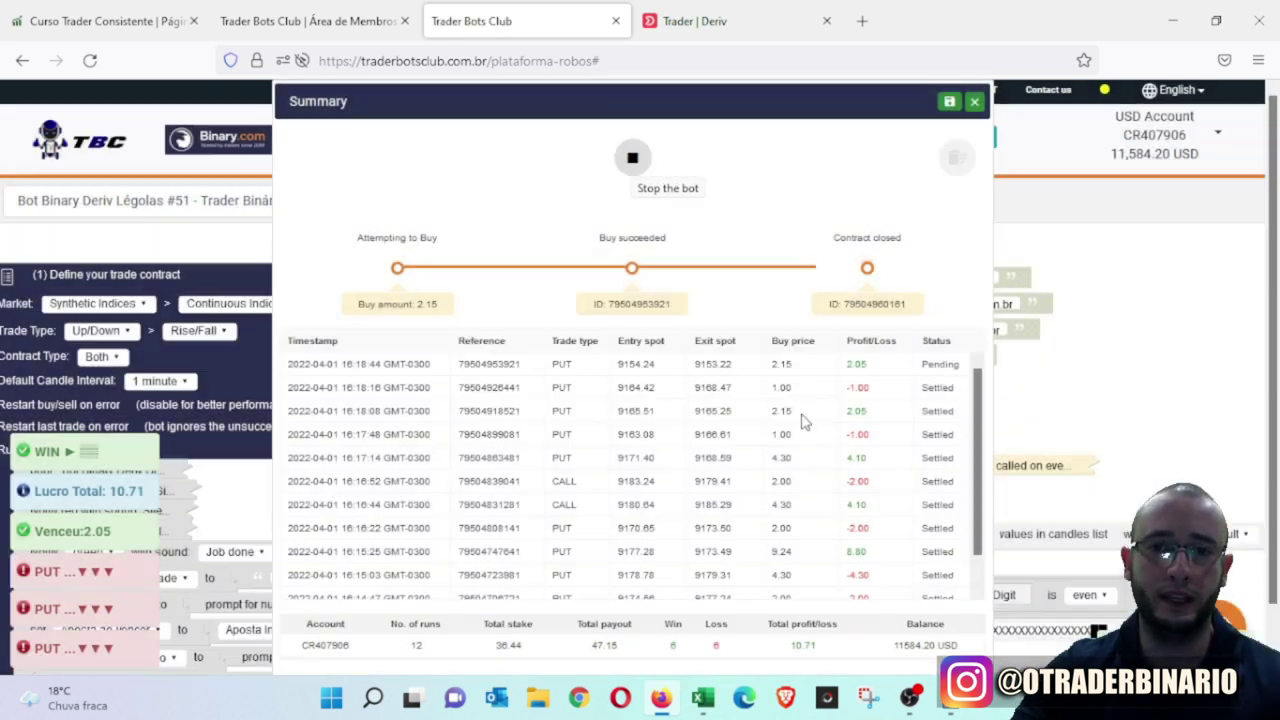
click(950, 705)
text(10,71)
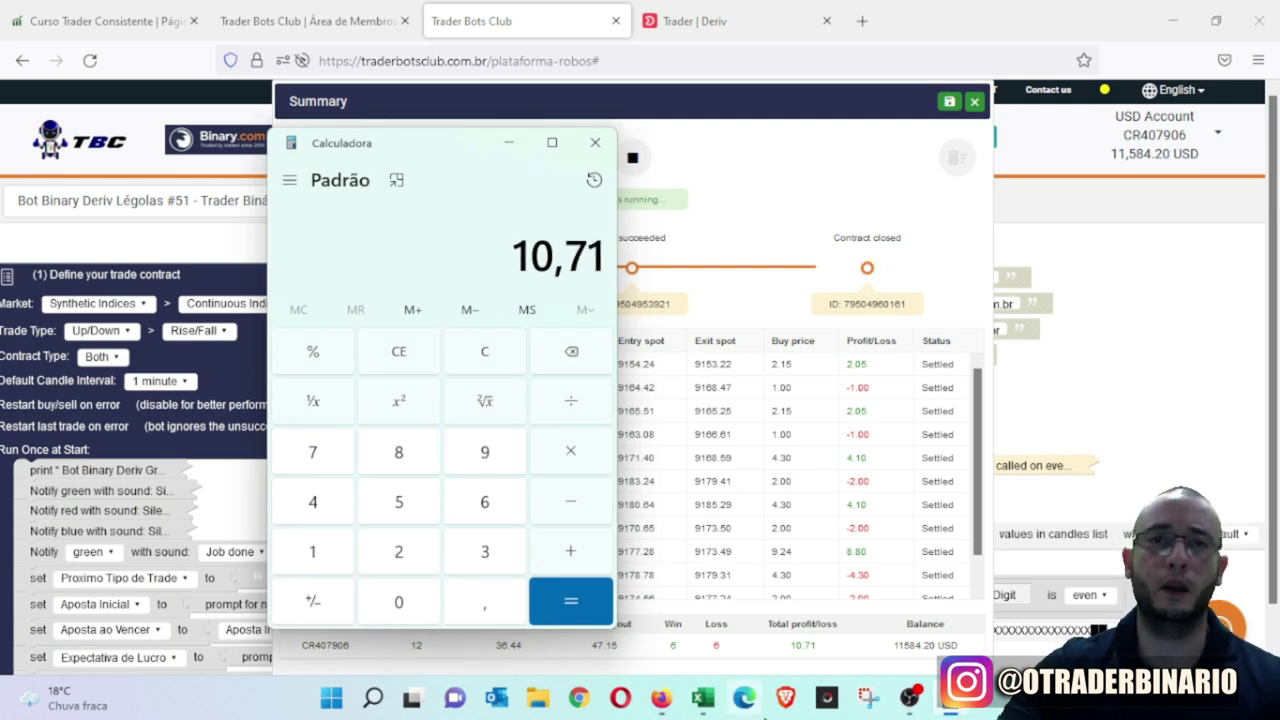
click(509, 143)
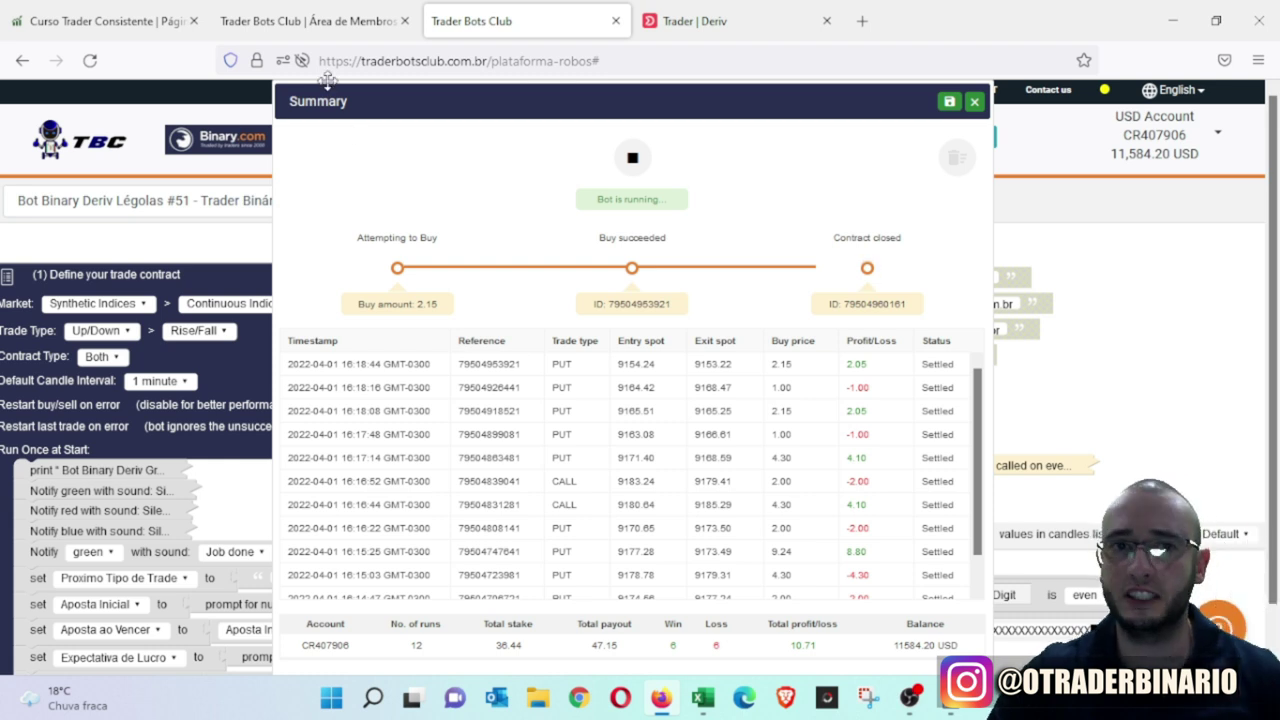
Step: Open the Opções Binárias lessons on the Curso Trader Consistente site and look over the bot platform access and Glossário de Aulas
click(280, 25)
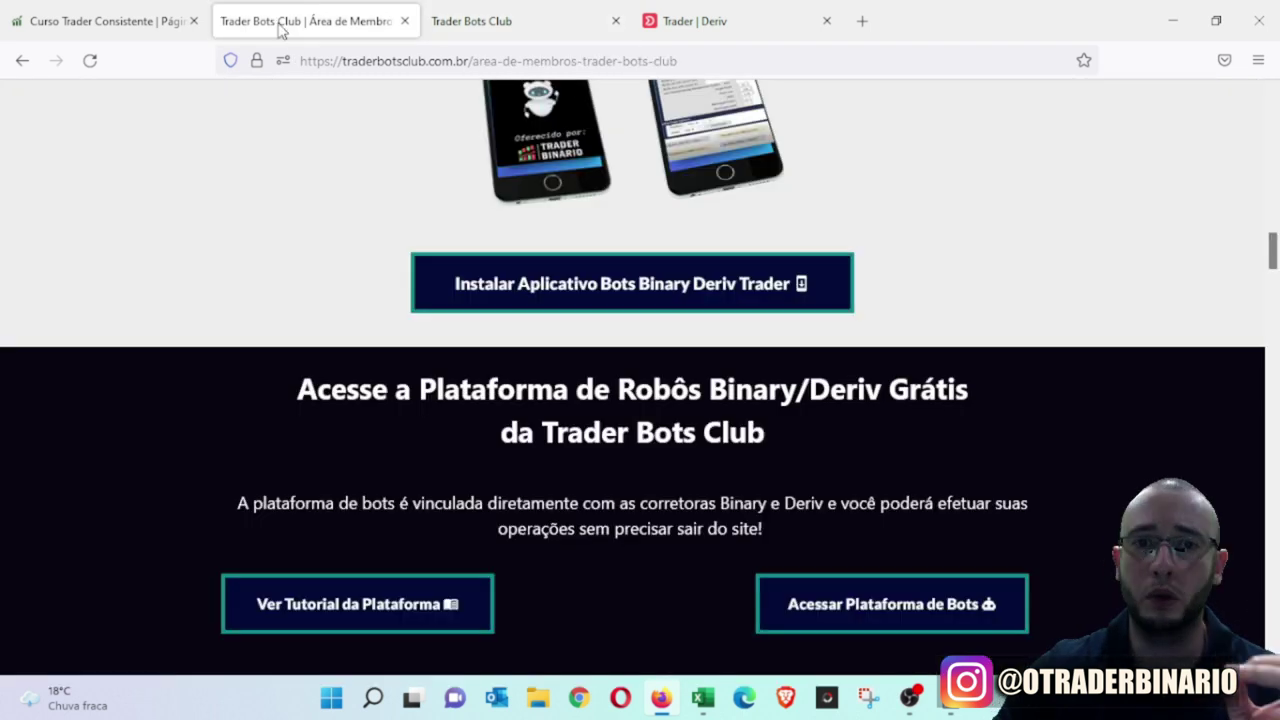
click(110, 21)
scroll(230, 475, down, 10)
scroll(230, 468, down, 5)
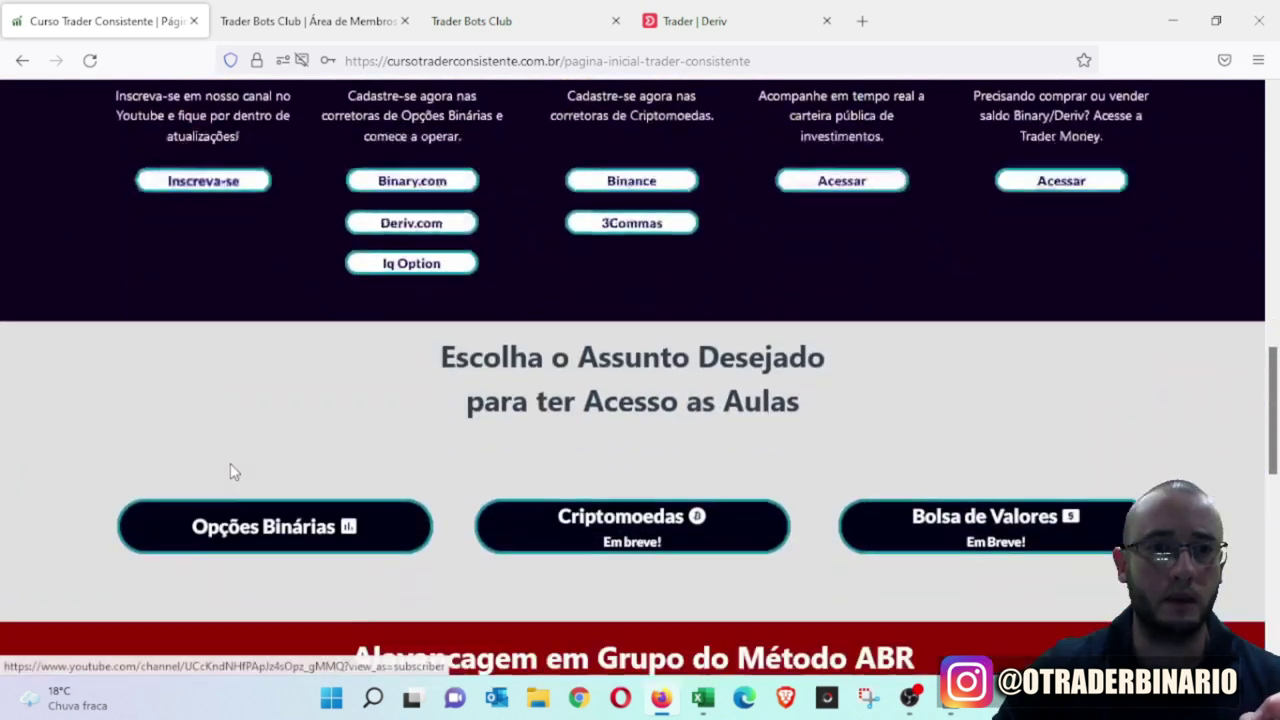
click(245, 372)
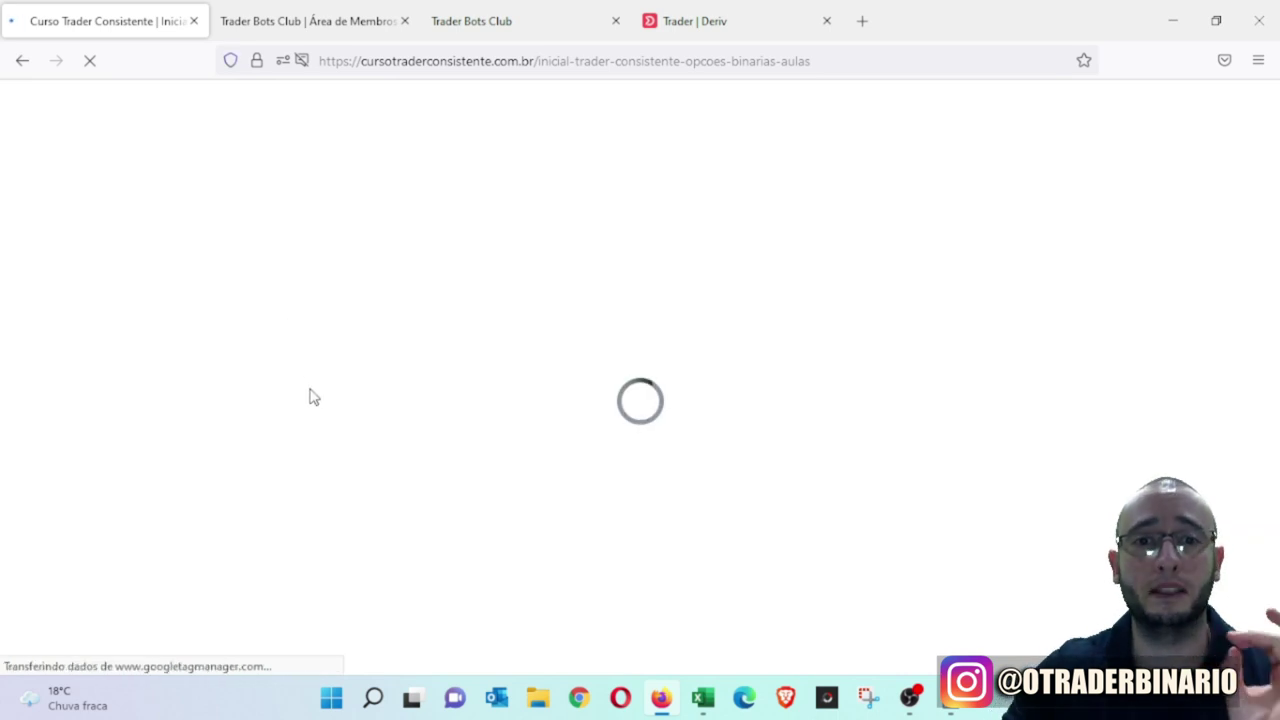
scroll(308, 415, down, 5)
scroll(305, 415, down, 12)
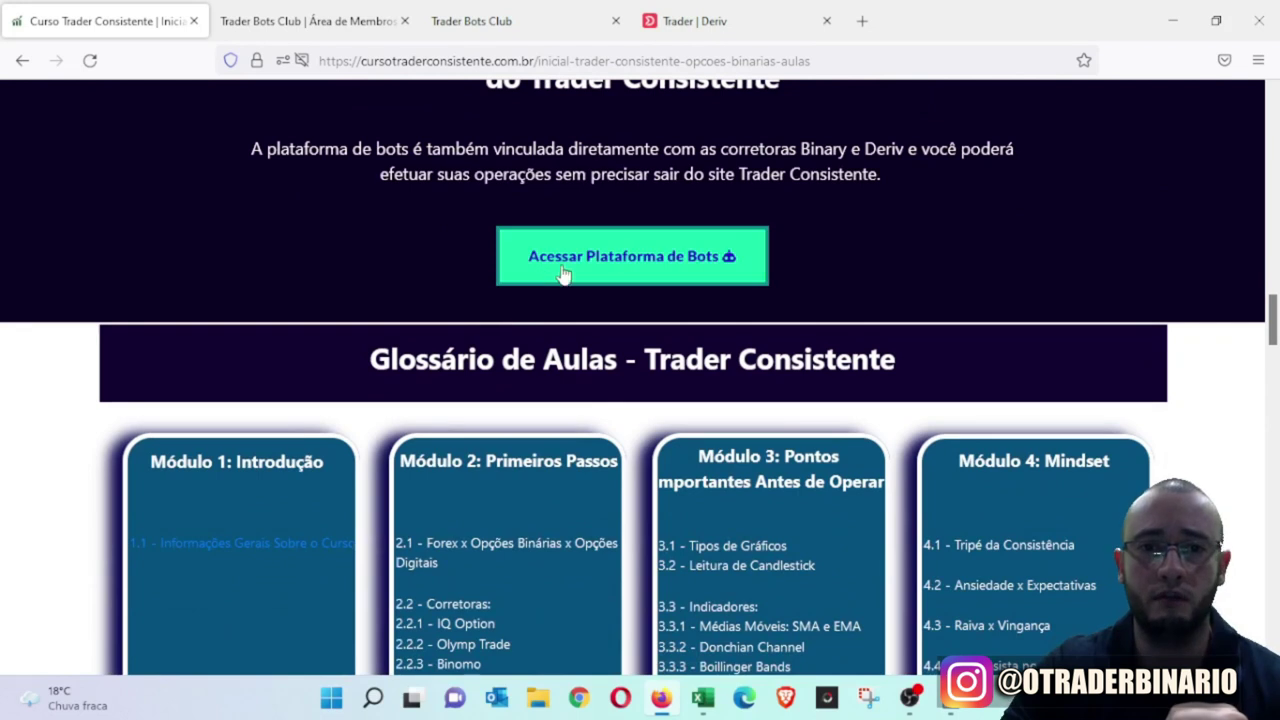
Step: Open the course's bot platform and load Bot Invictus Trader Binário from the bot list
click(563, 262)
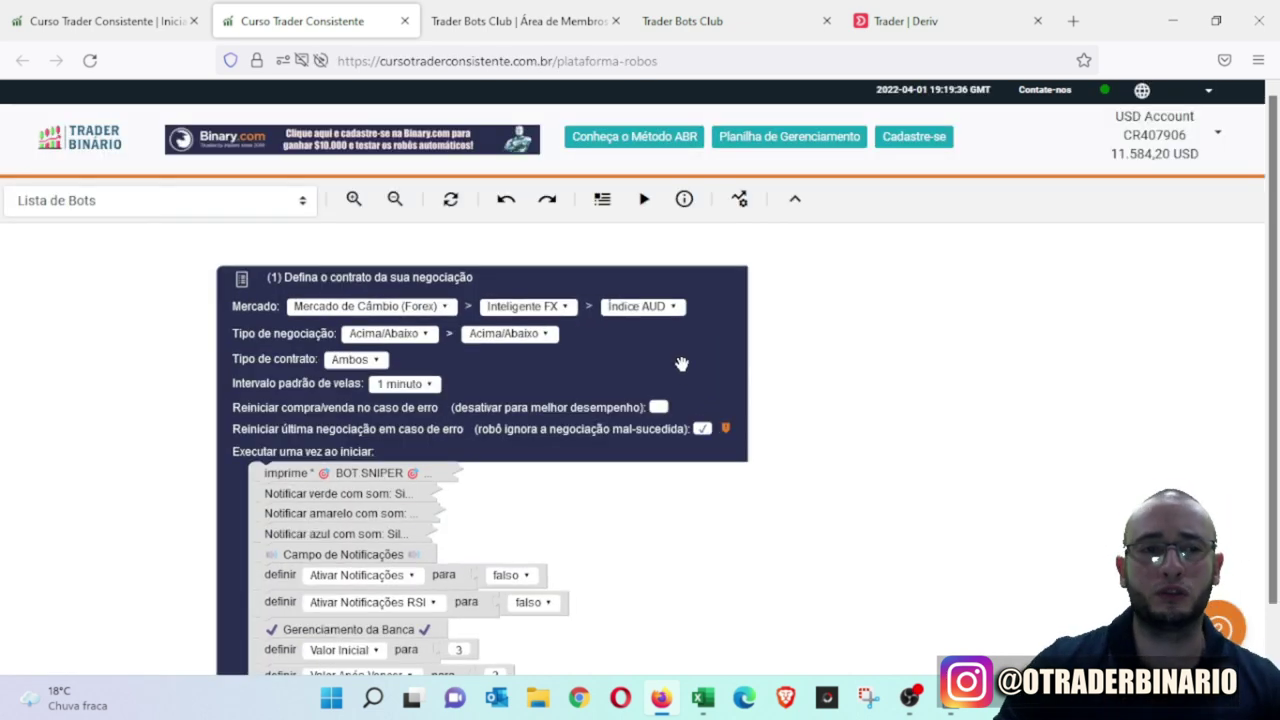
click(140, 200)
scroll(197, 455, down, 3)
scroll(197, 455, down, 4)
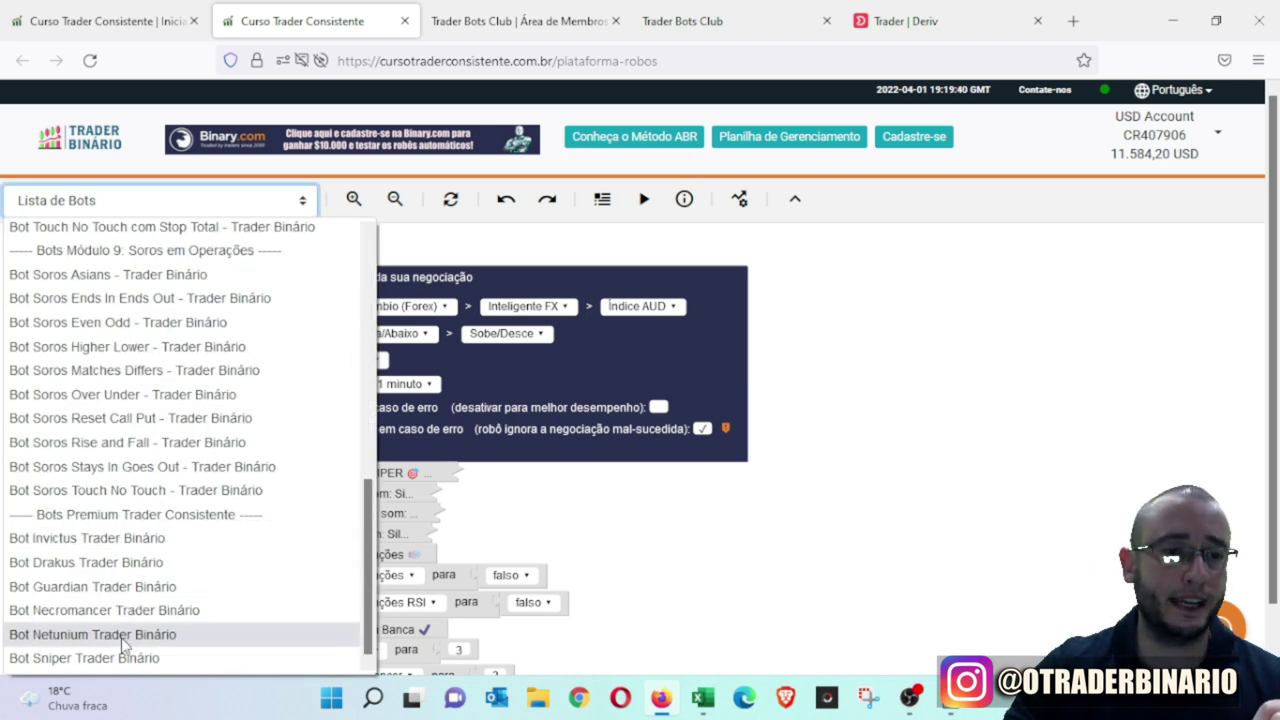
click(137, 545)
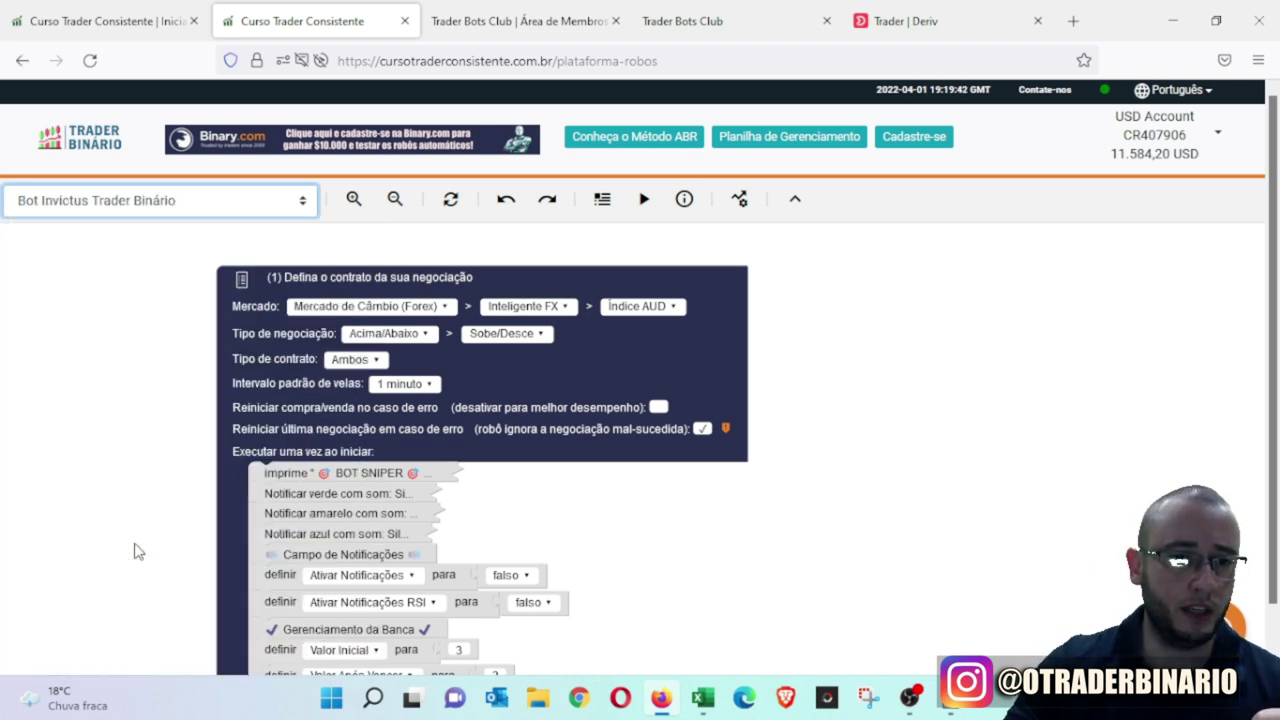
Step: Set both Ativar Notificações and Ativar Notificações RSI to falso in Bot Invictus
click(447, 542)
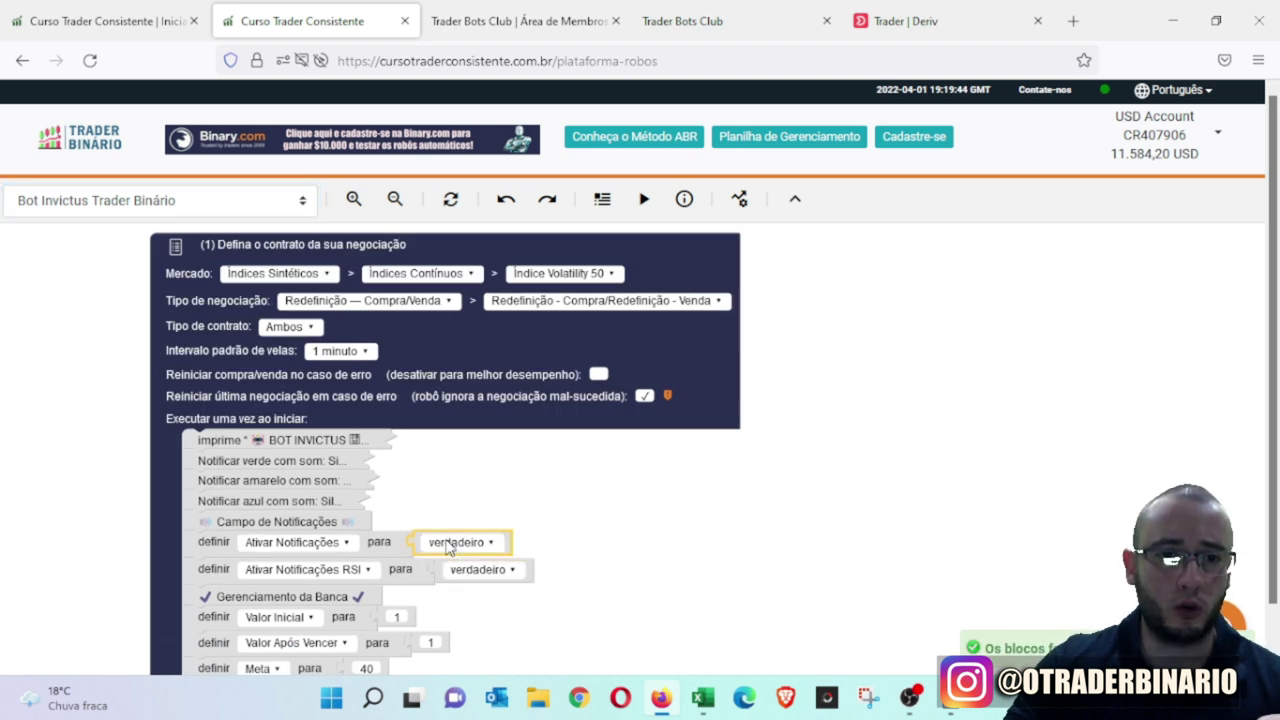
click(440, 580)
click(478, 569)
click(478, 609)
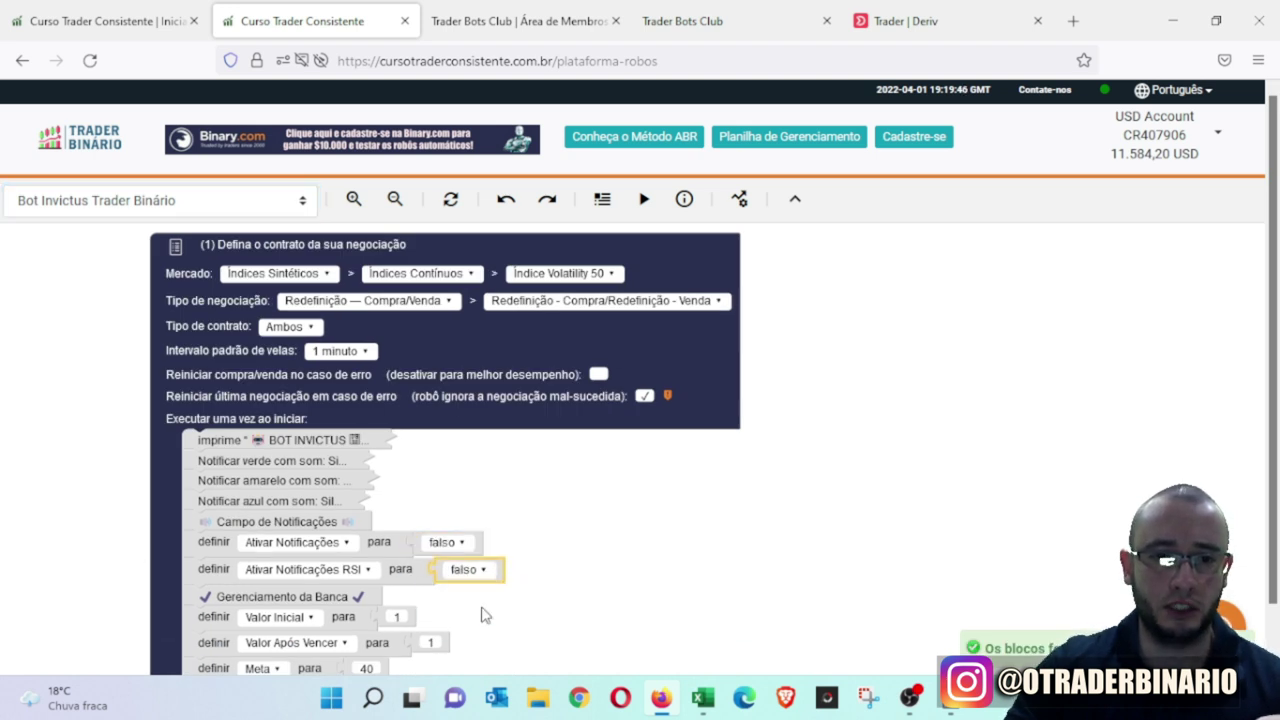
drag(771, 574, 699, 520)
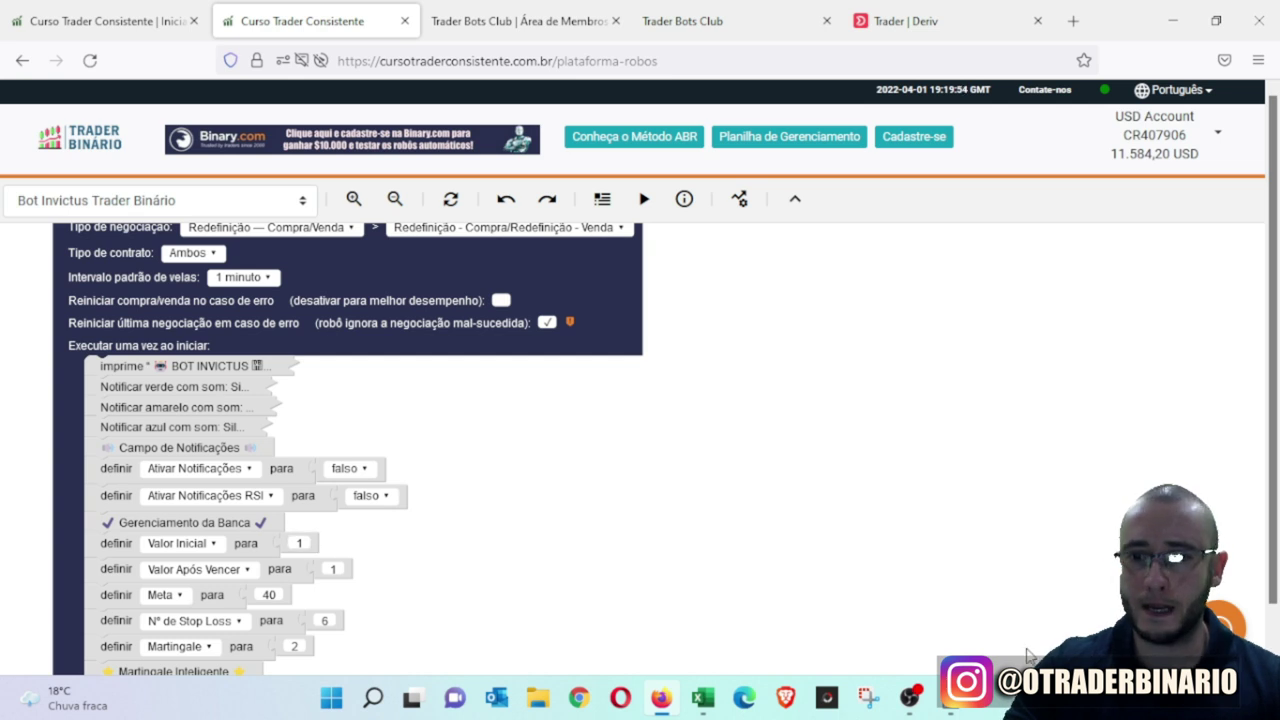
Step: Switch to Excel and set PORCENTAGEM DE GANHO to 57% and FATOR MARTINGALE to 3 in the Calculadora Martingale sheet
click(702, 697)
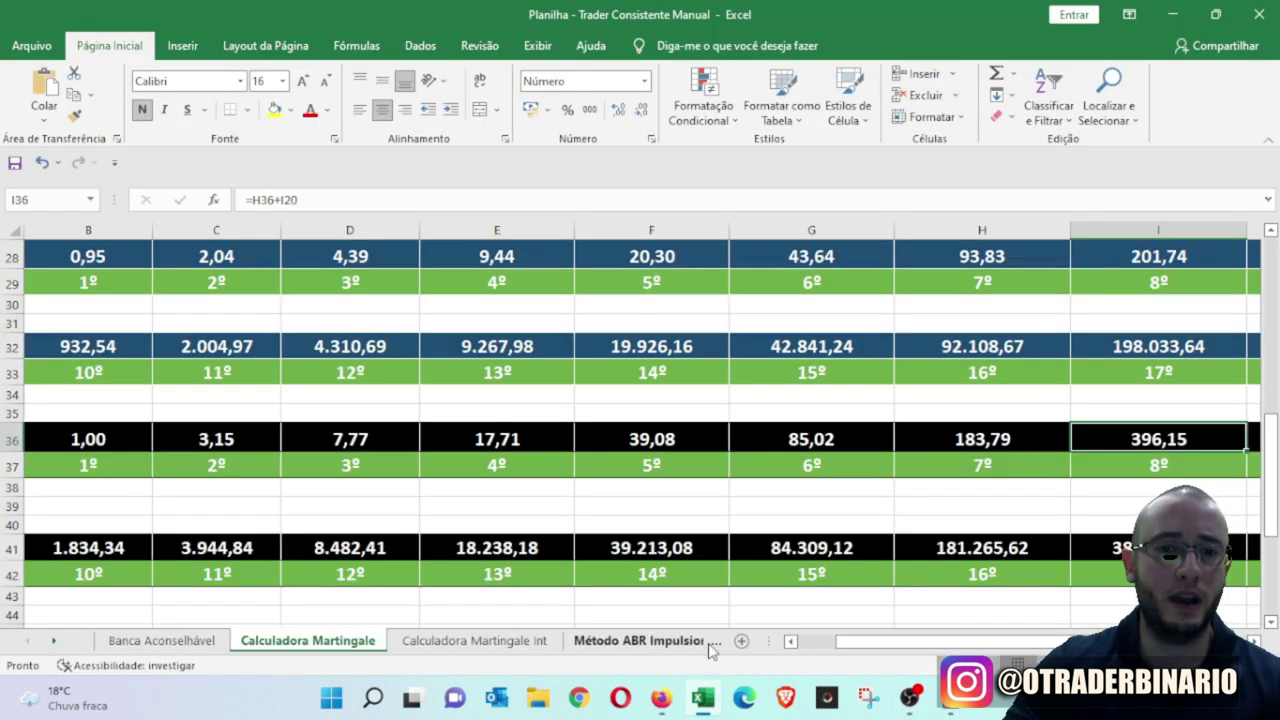
scroll(389, 448, left, 2)
scroll(389, 448, up, 5)
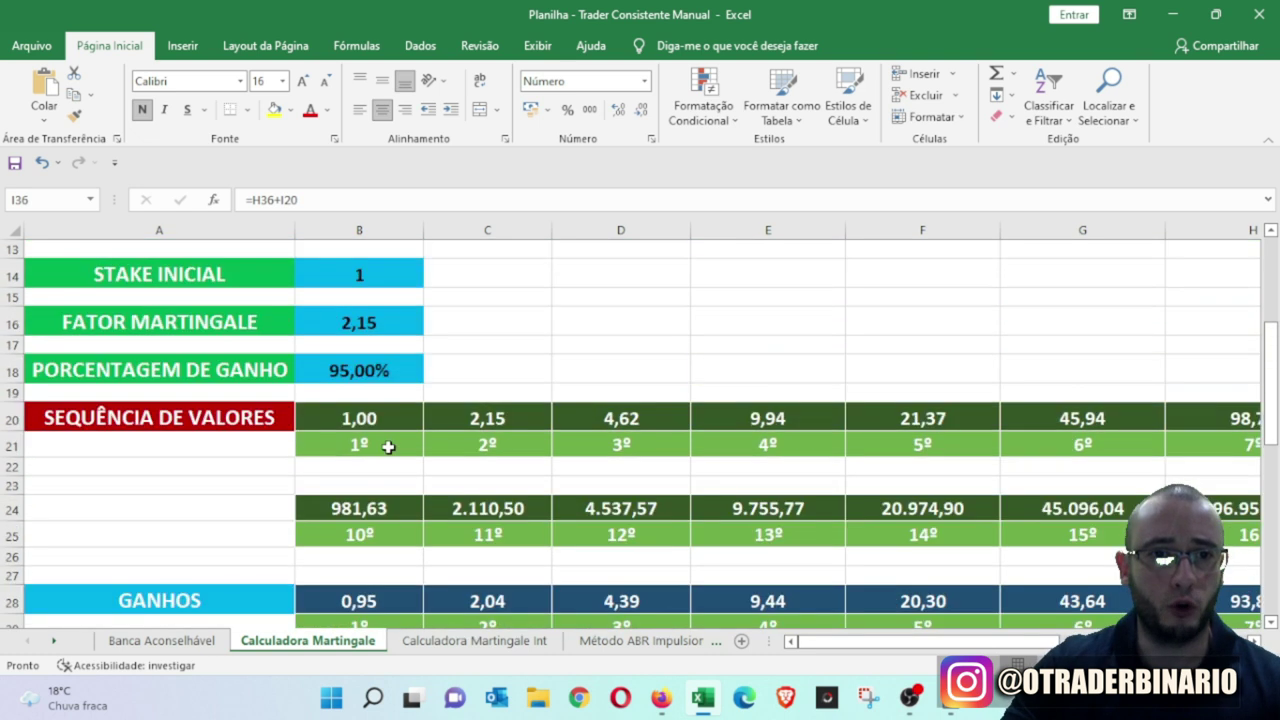
click(362, 373)
text(57)
click(500, 340)
click(376, 331)
text(3)
click(536, 323)
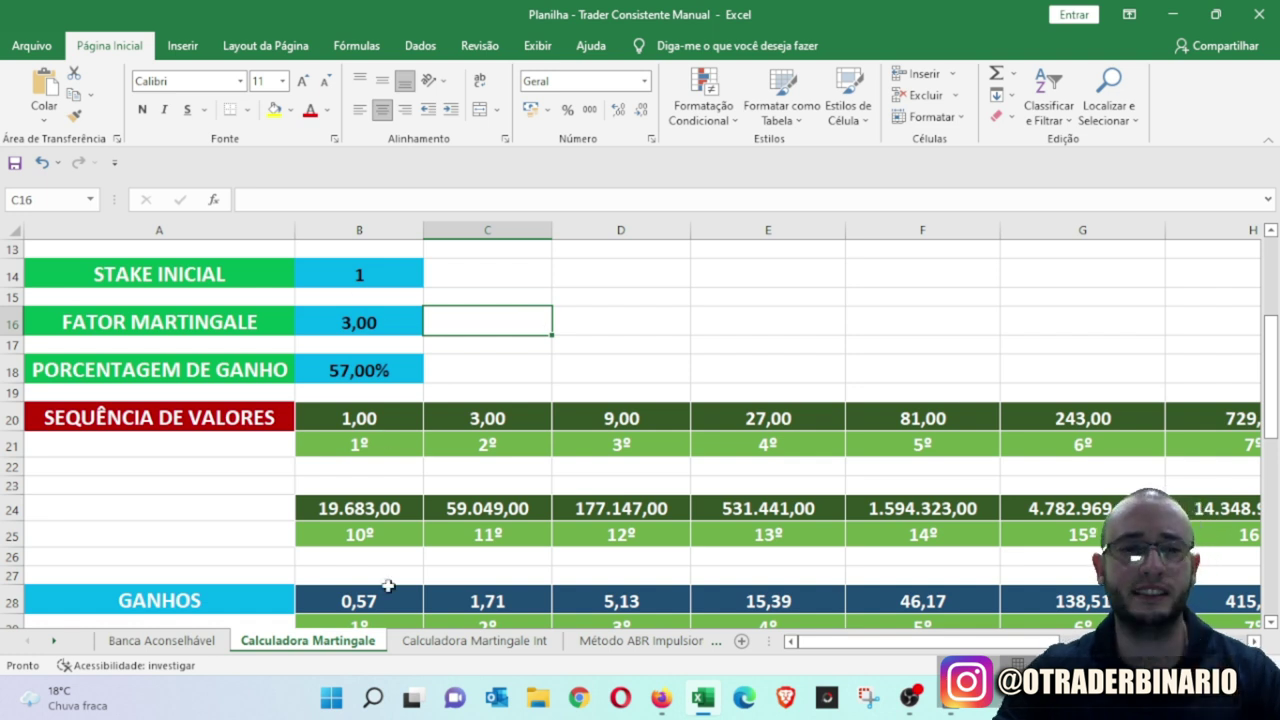
Step: Set PORCENTAGEM PROFIT to 57 in the Calculadora Martingale Int sheet
click(467, 643)
click(459, 394)
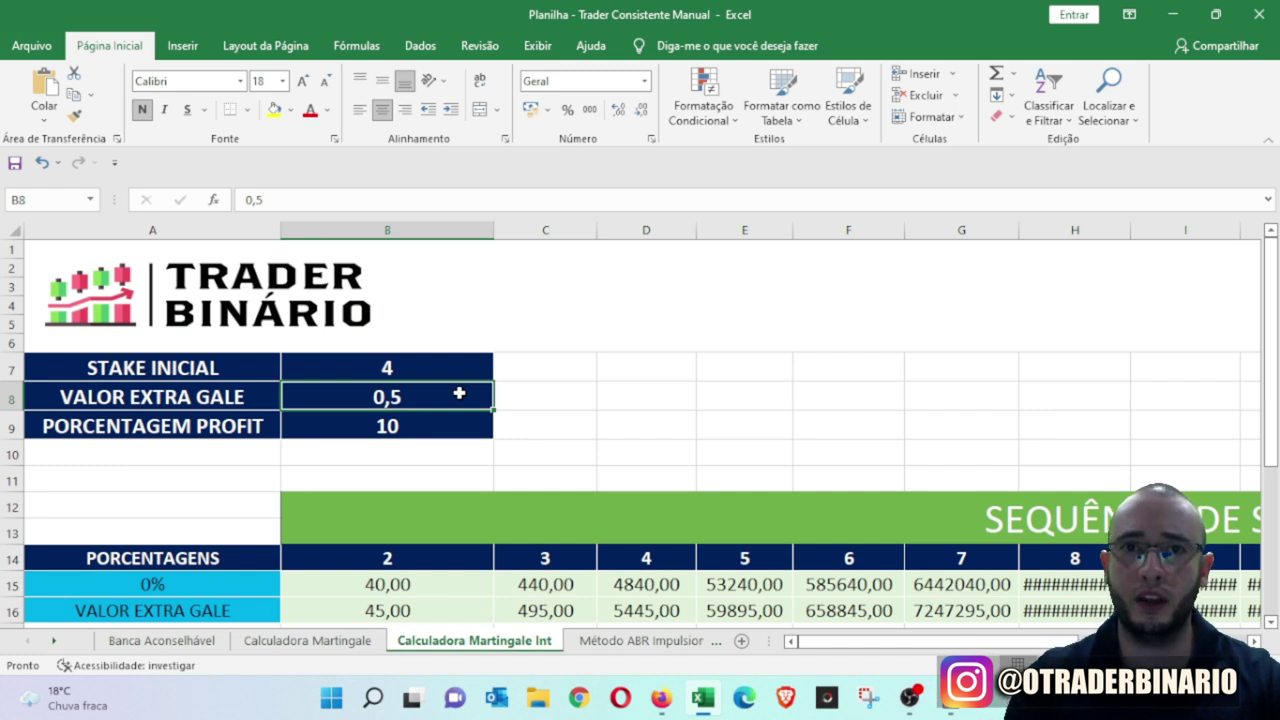
click(397, 424)
text(57)
click(680, 406)
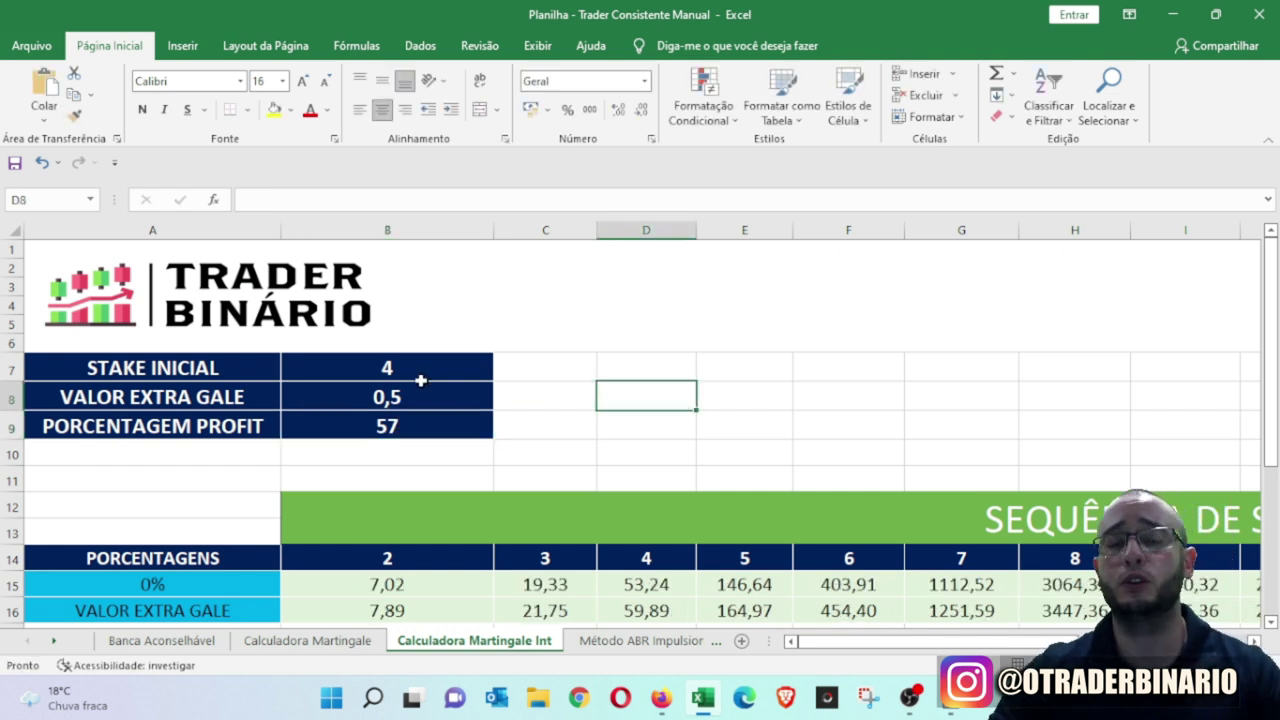
Step: Set STAKE INICIAL to 2 and select the VALOR EXTRA GALE total for entry 6 in the total sum table
click(425, 368)
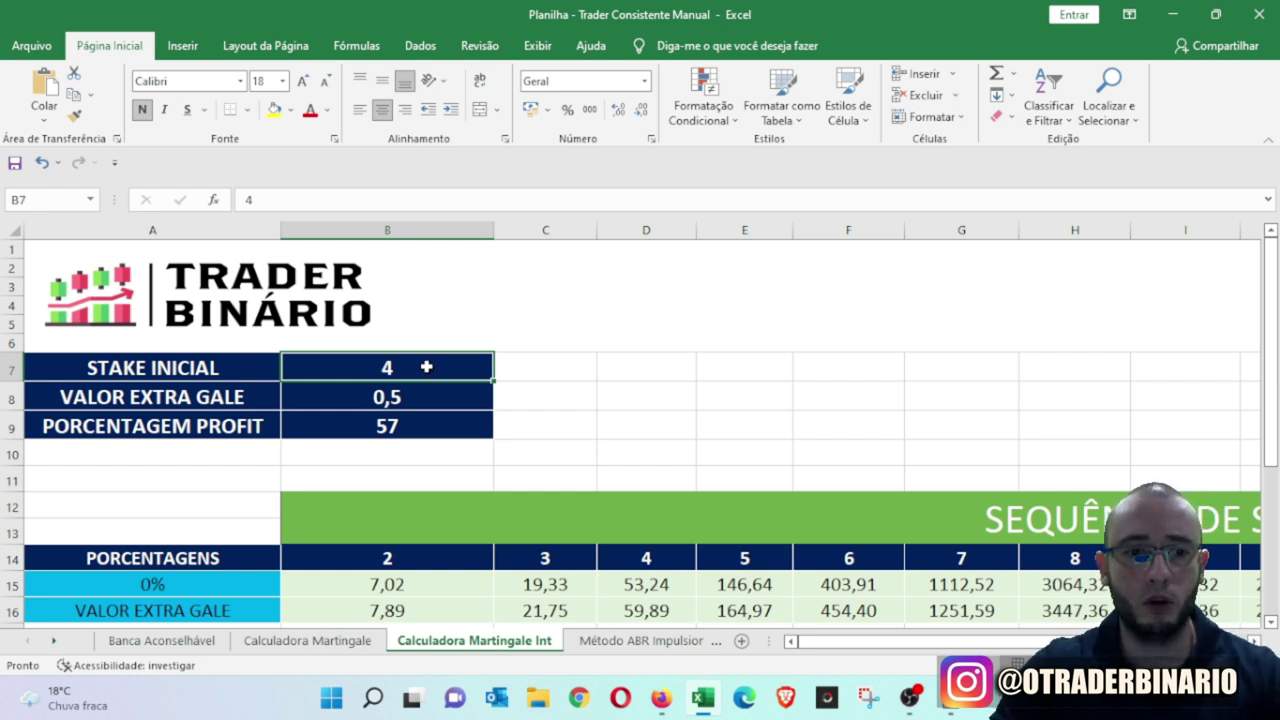
text(2)
click(610, 414)
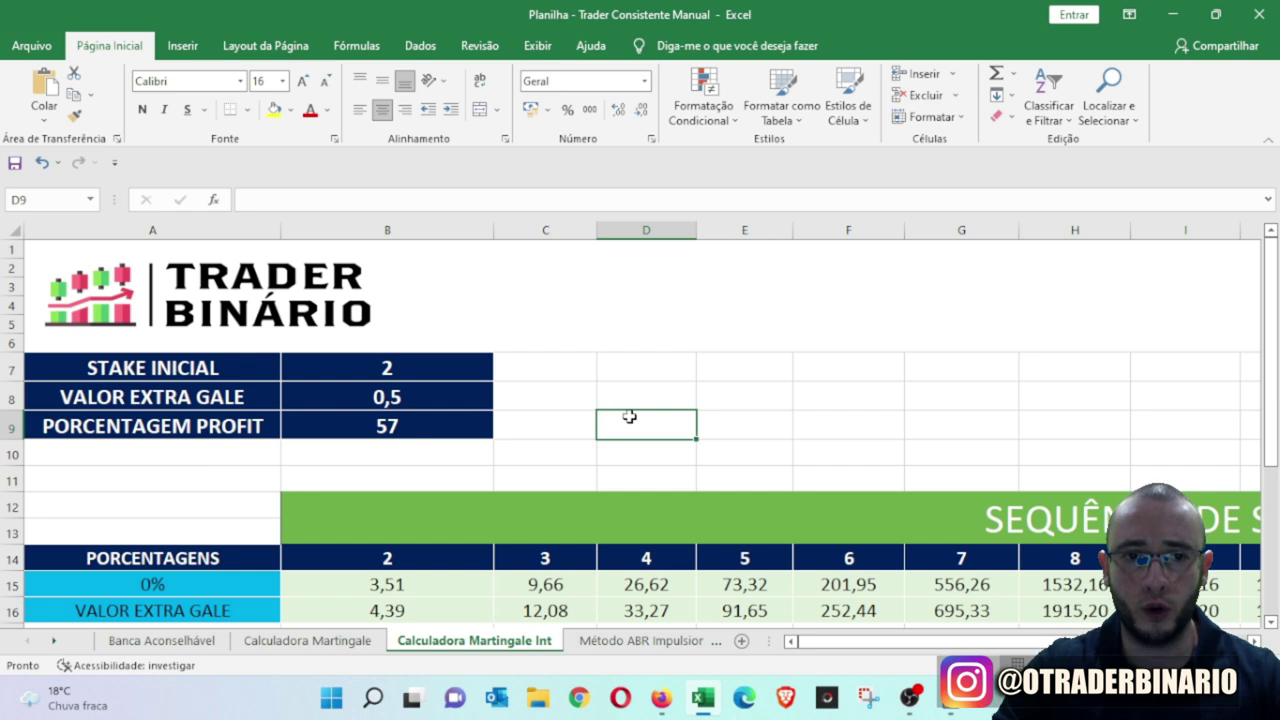
scroll(629, 417, down, 5)
scroll(431, 364, up, 2)
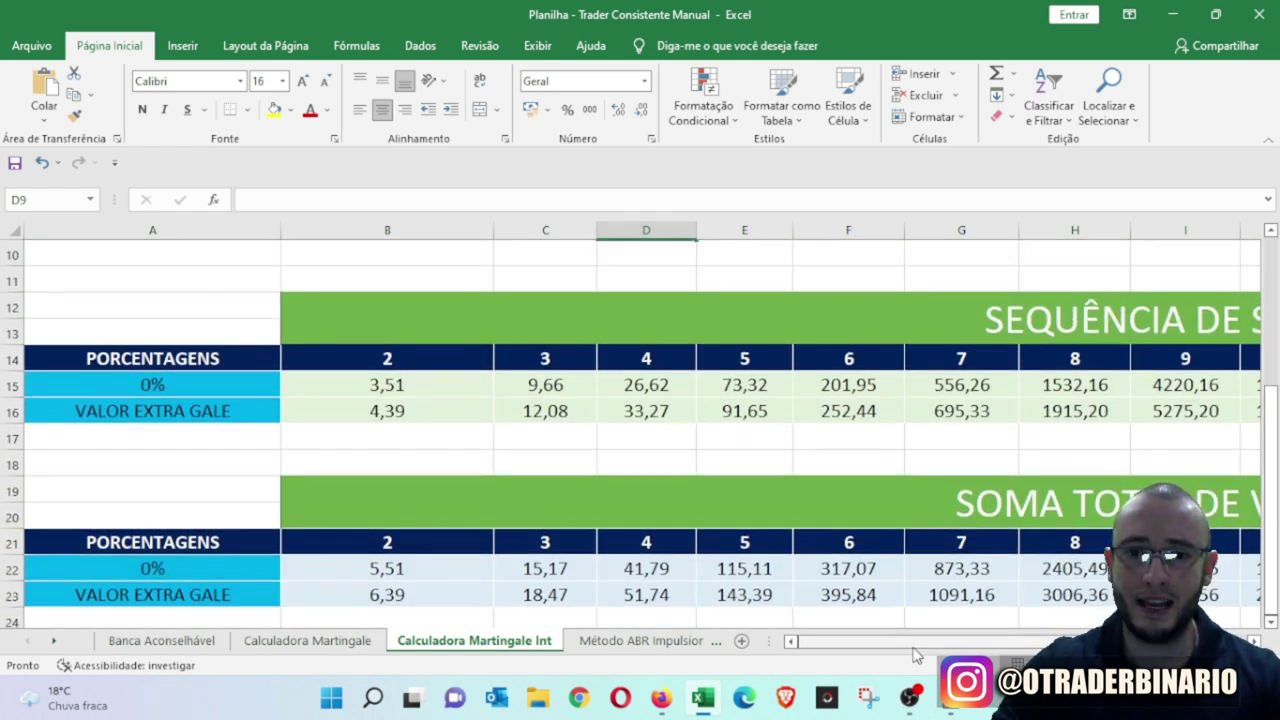
click(862, 601)
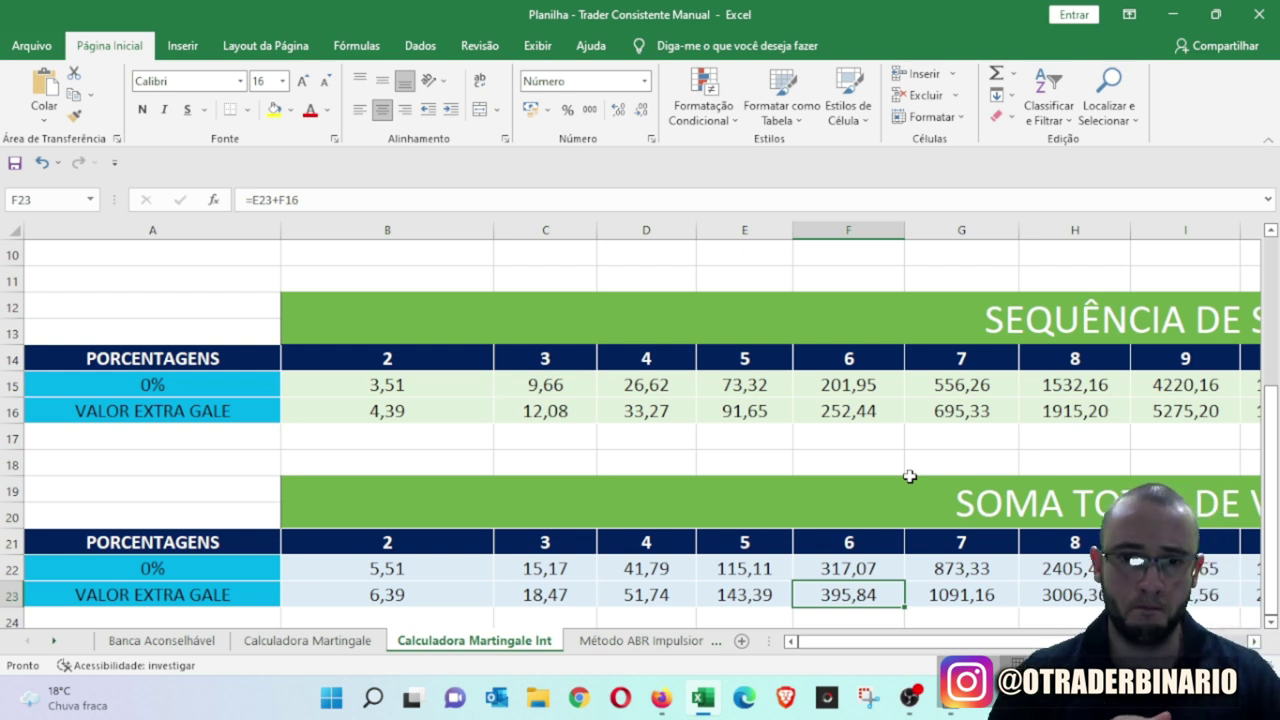
Step: Examine the calculator's inputs, stake sequence and total sums, and check the Bot Invictus settings in Firefox before returning to Excel
scroll(863, 463, up, 3)
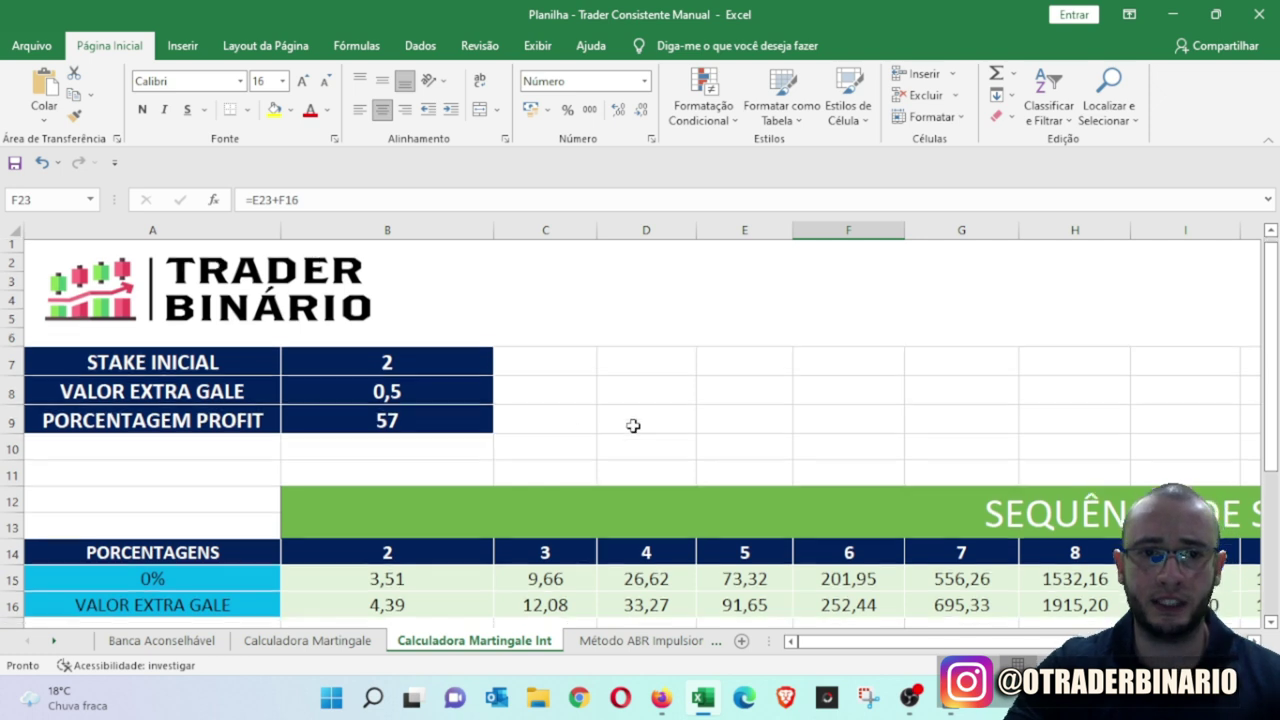
scroll(634, 424, down, 2)
scroll(634, 421, down, 2)
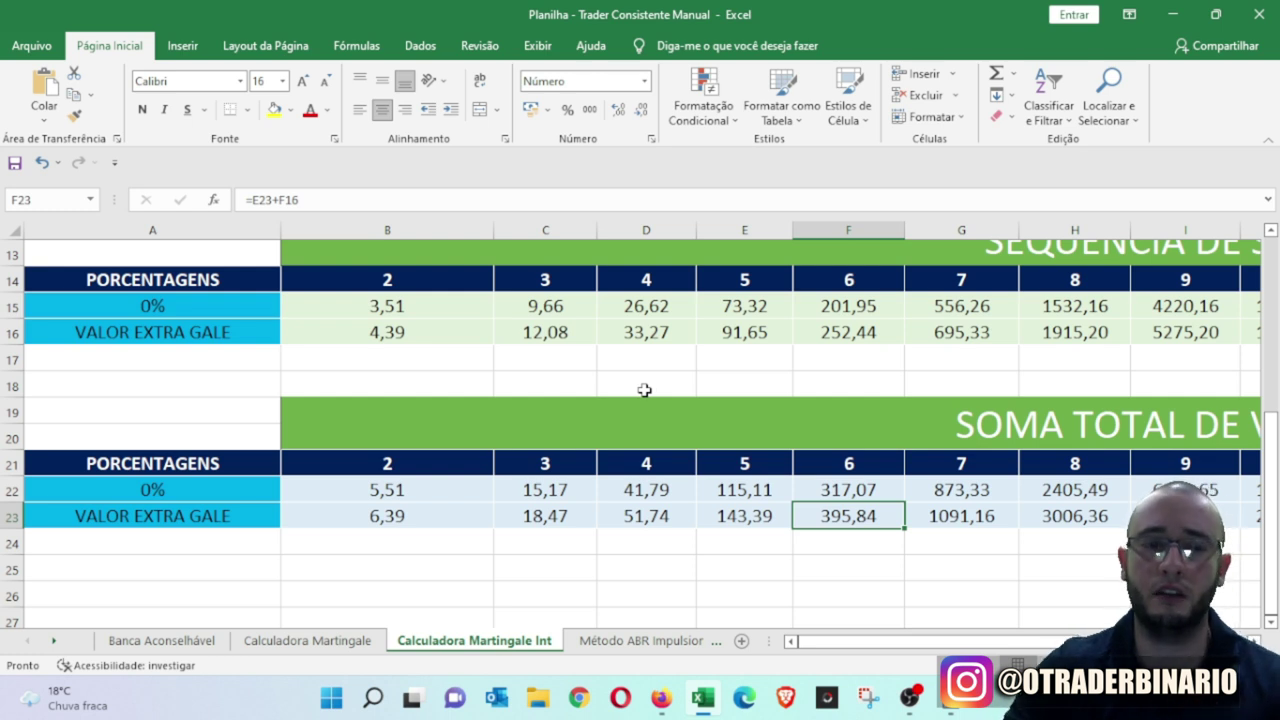
mouse_move(669, 704)
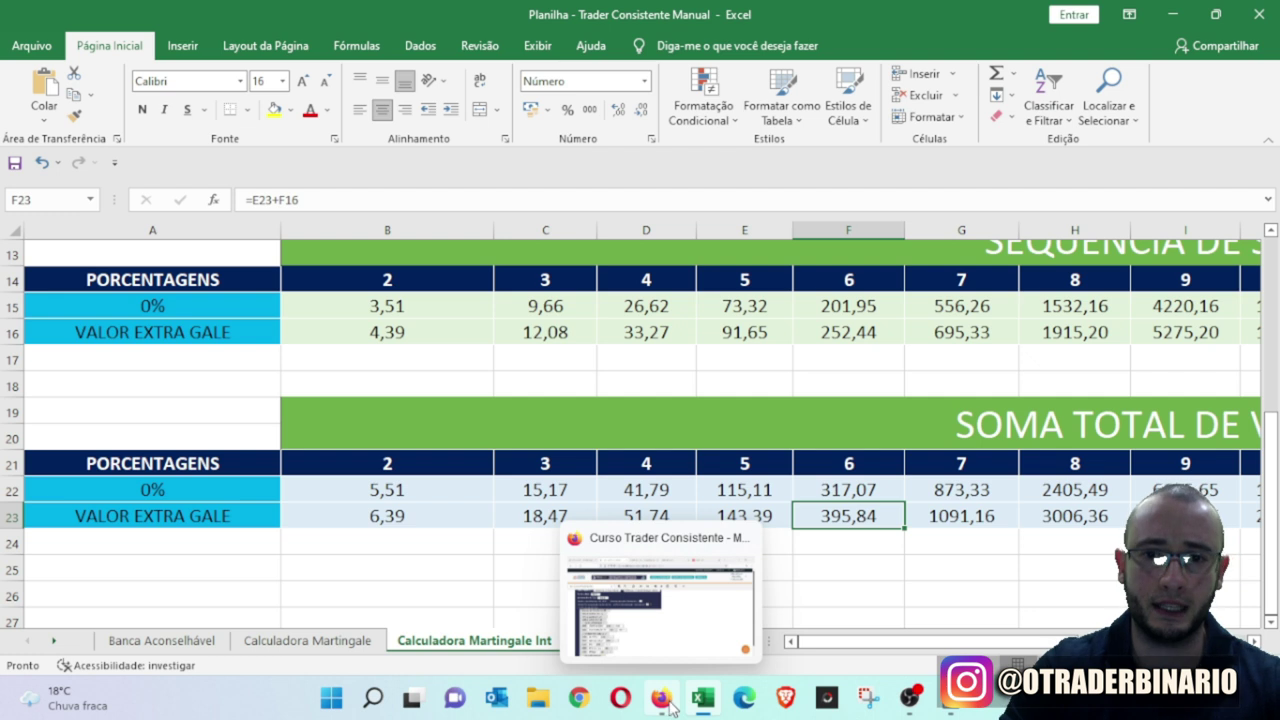
scroll(509, 482, up, 3)
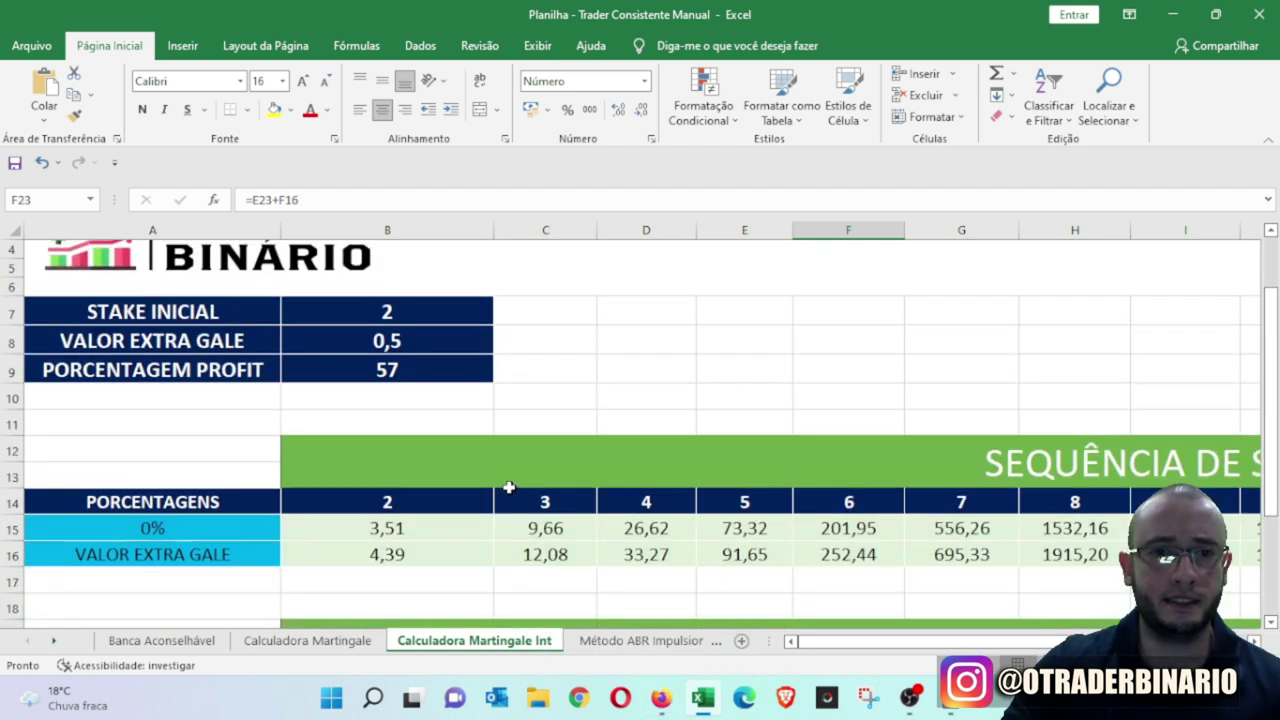
scroll(509, 479, down, 3)
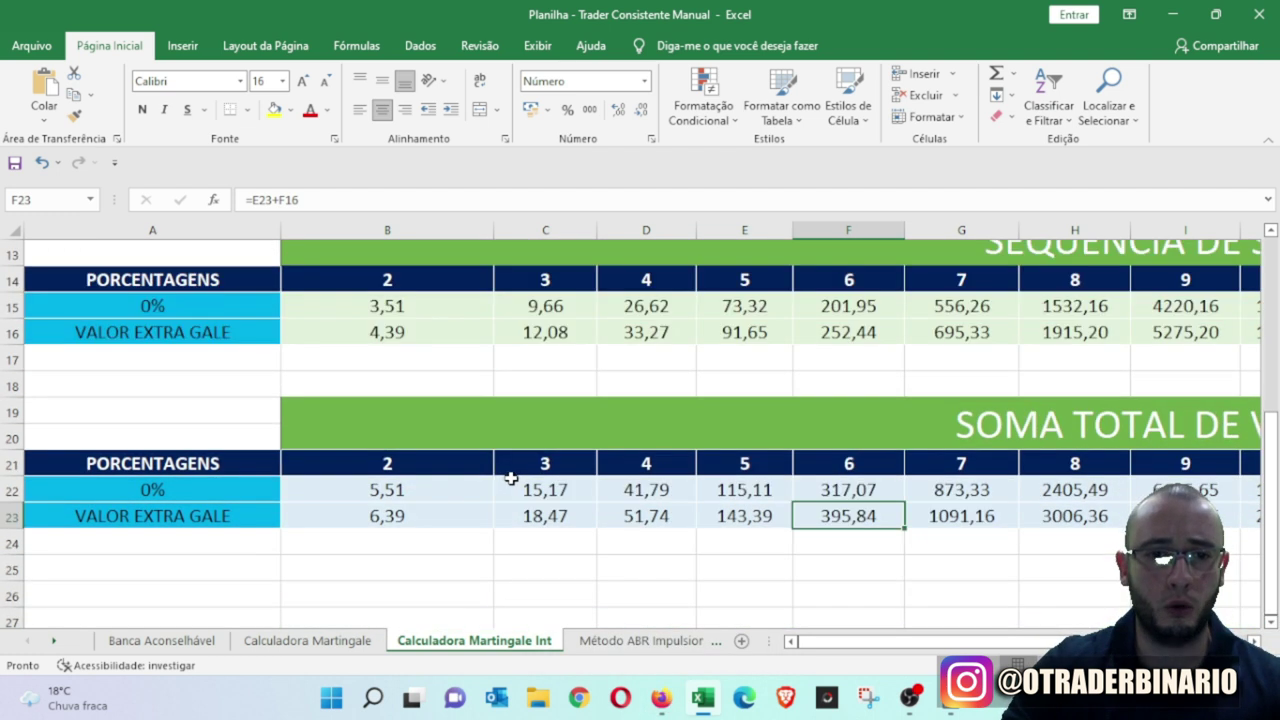
scroll(509, 479, up, 2)
scroll(512, 479, down, 2)
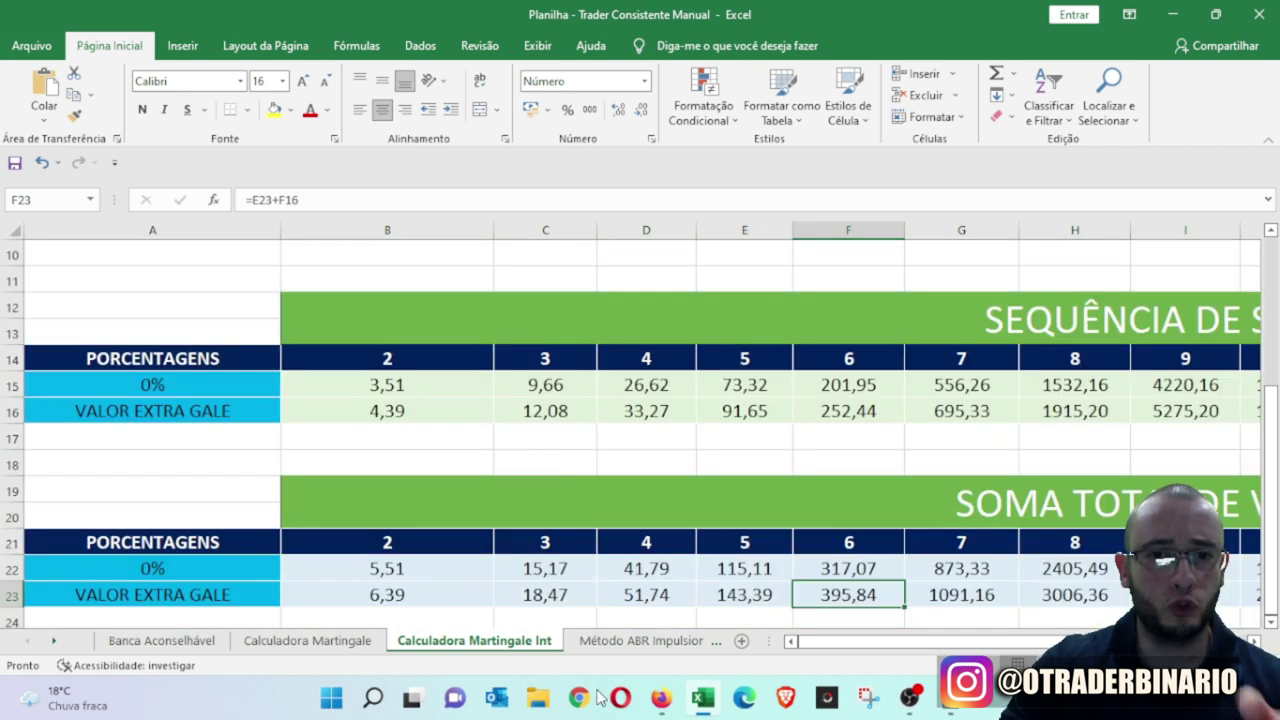
click(661, 697)
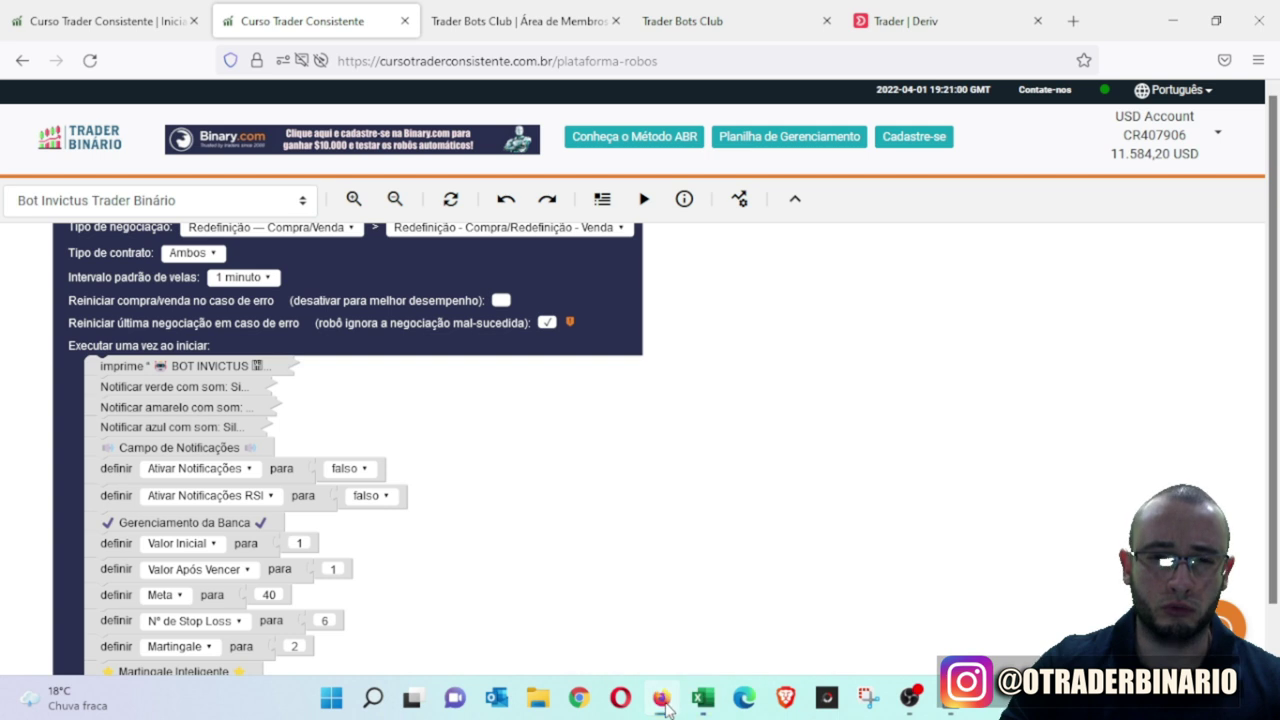
click(703, 697)
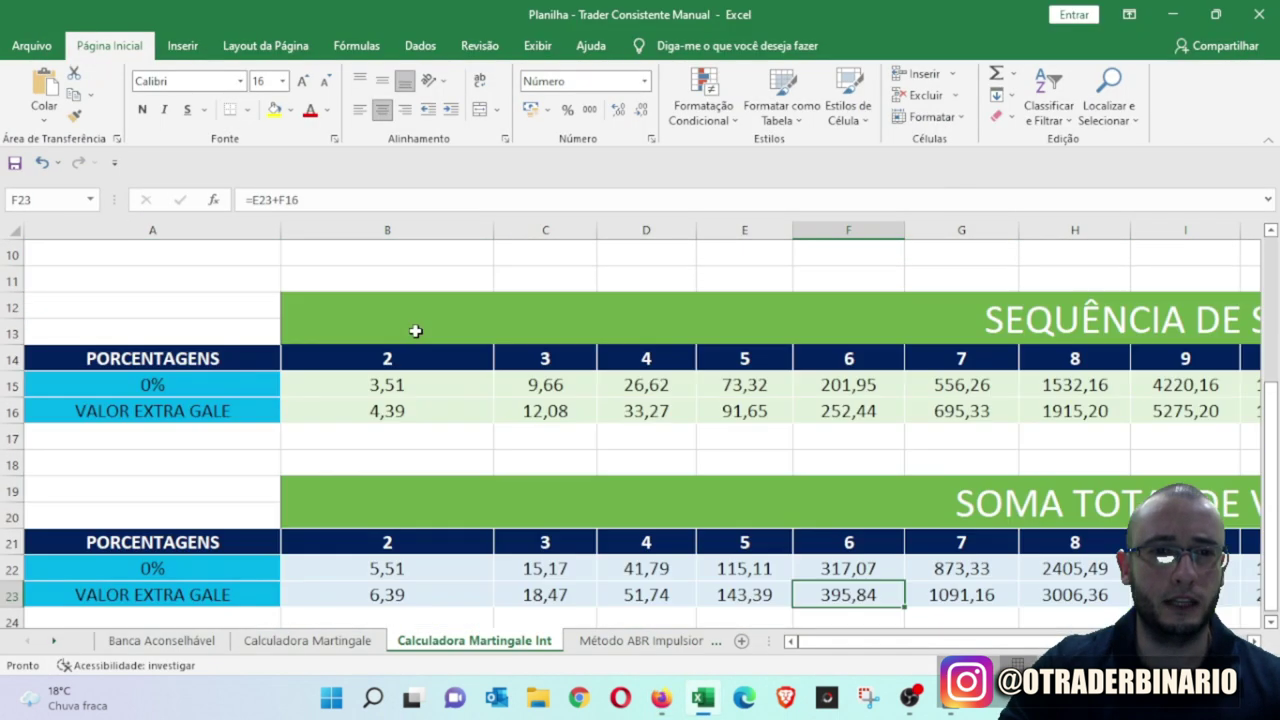
Step: Set STAKE INICIAL to 1 and select the VALOR EXTRA GALE total for entry 6 in cell F23
scroll(395, 362, up, 3)
click(393, 367)
text(1)
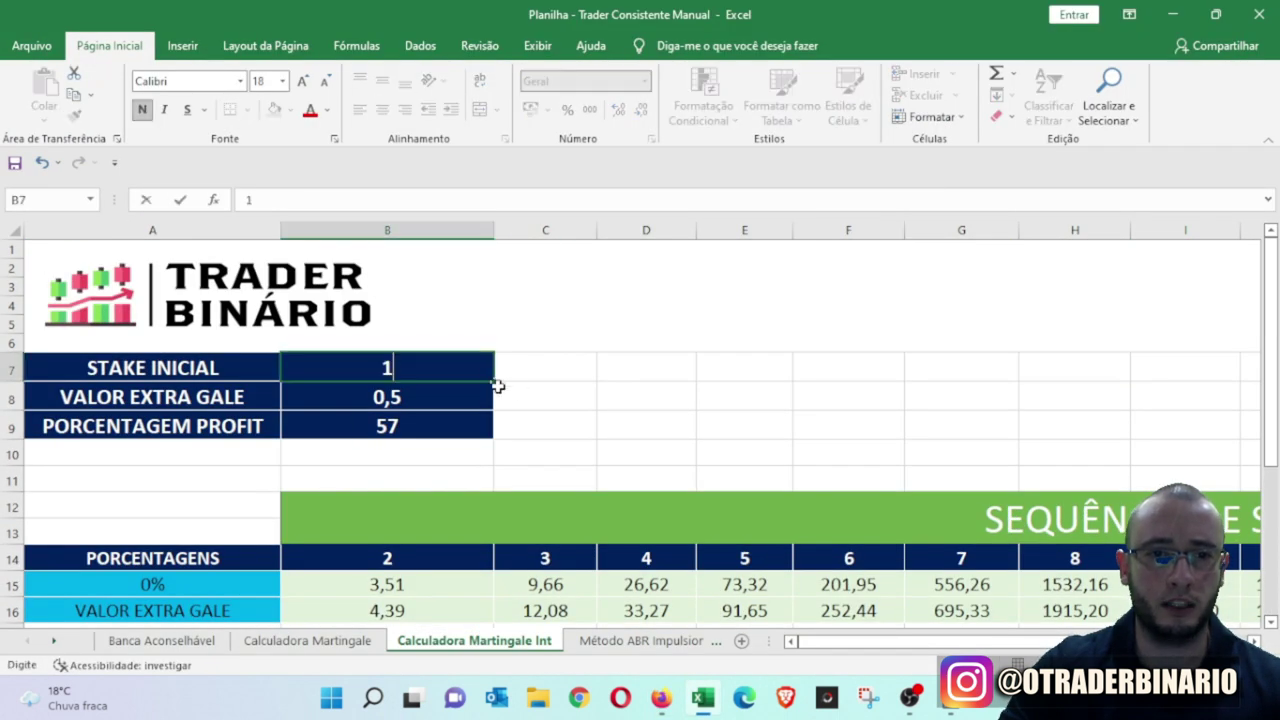
click(688, 432)
scroll(691, 444, down, 6)
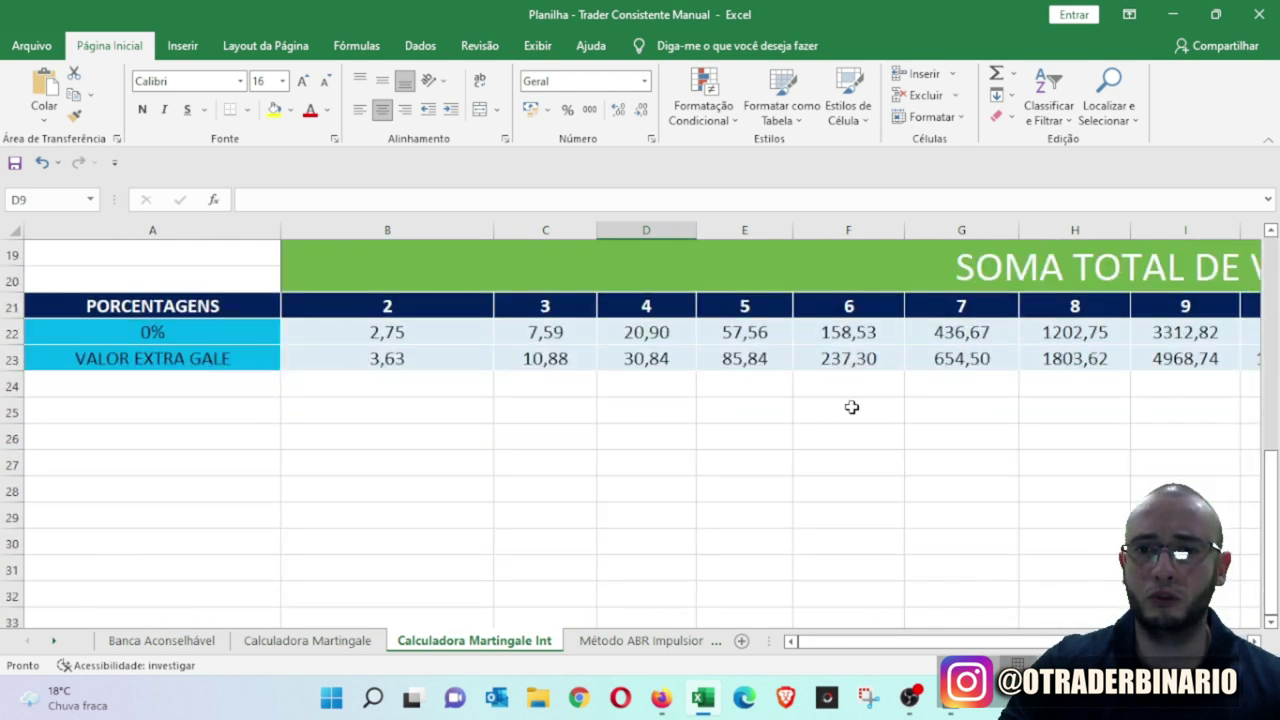
scroll(500, 394, up, 5)
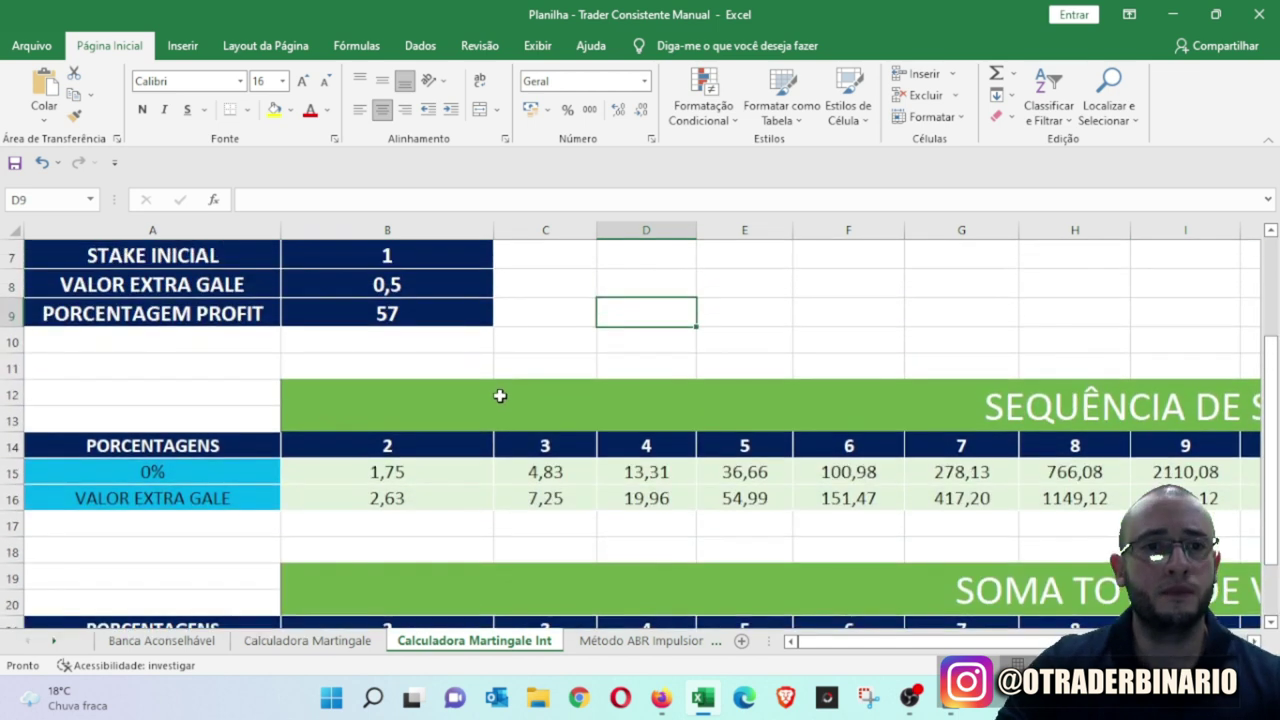
scroll(508, 400, down, 3)
click(848, 512)
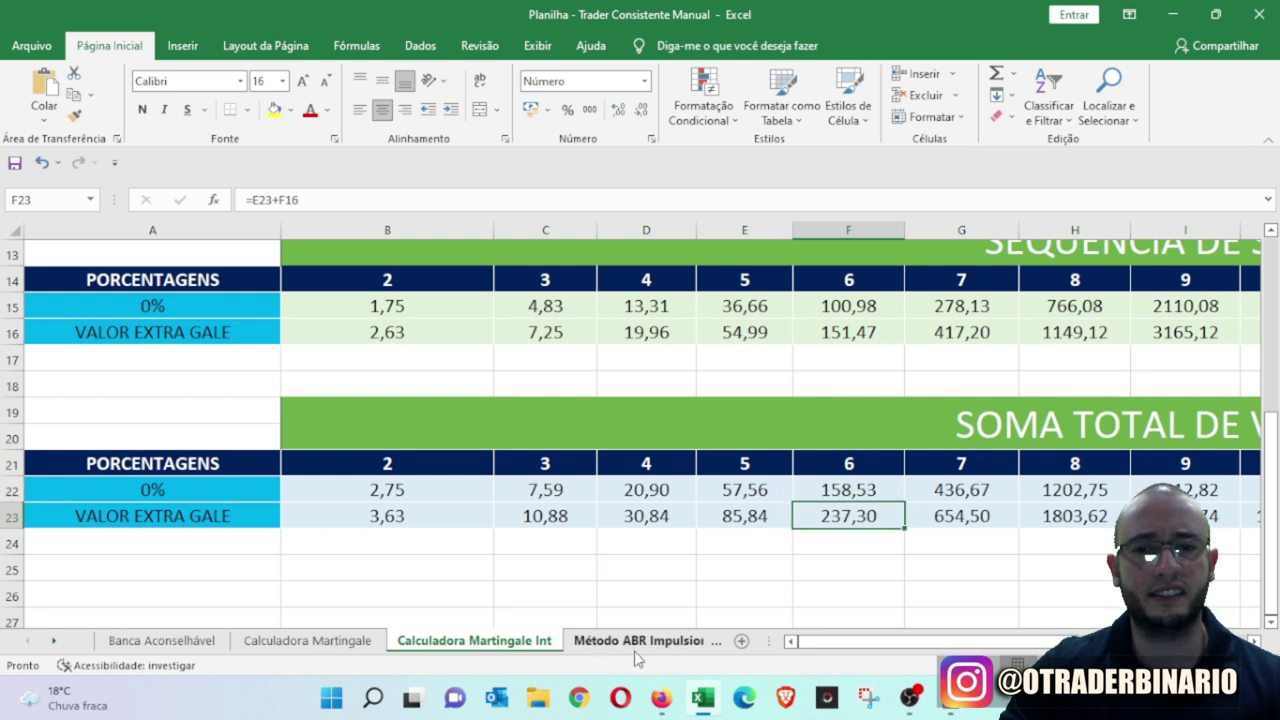
Step: Switch to Firefox and set Valor Extra Primeiro Gale to 0.5 in Bot Invictus
mouse_move(665, 710)
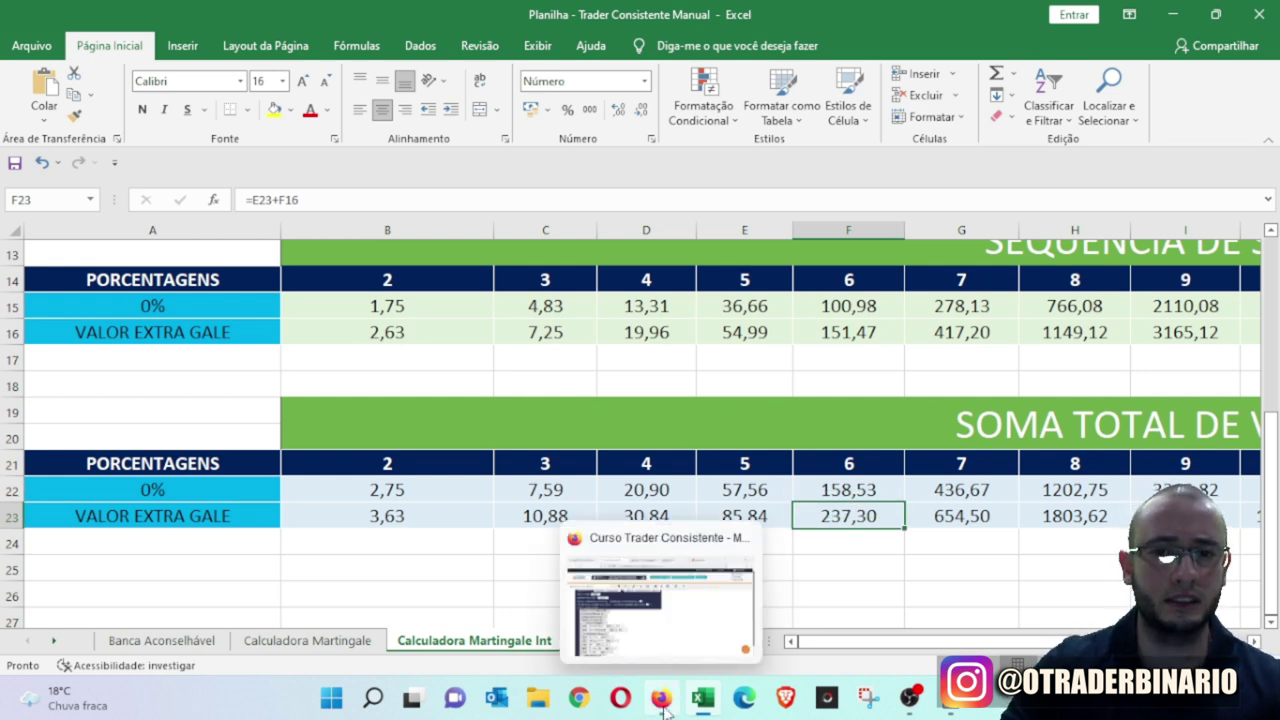
click(665, 710)
scroll(420, 603, down, 1)
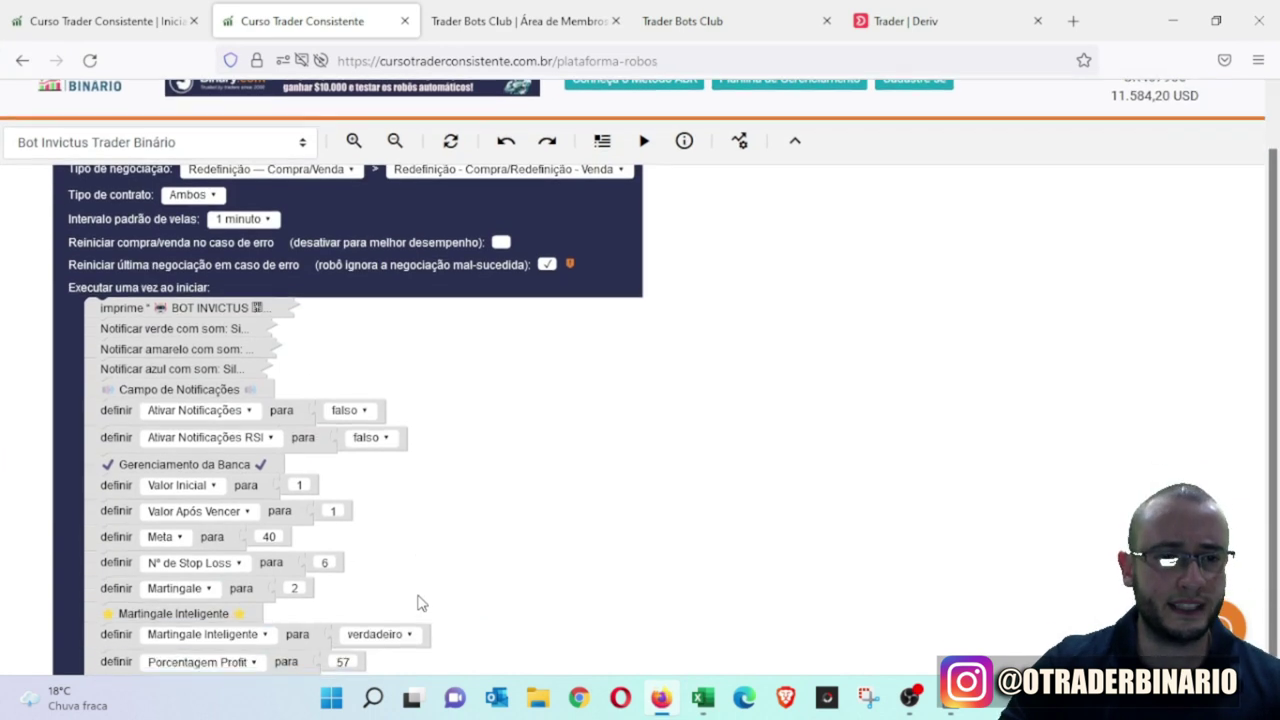
scroll(420, 603, down, 1)
click(378, 632)
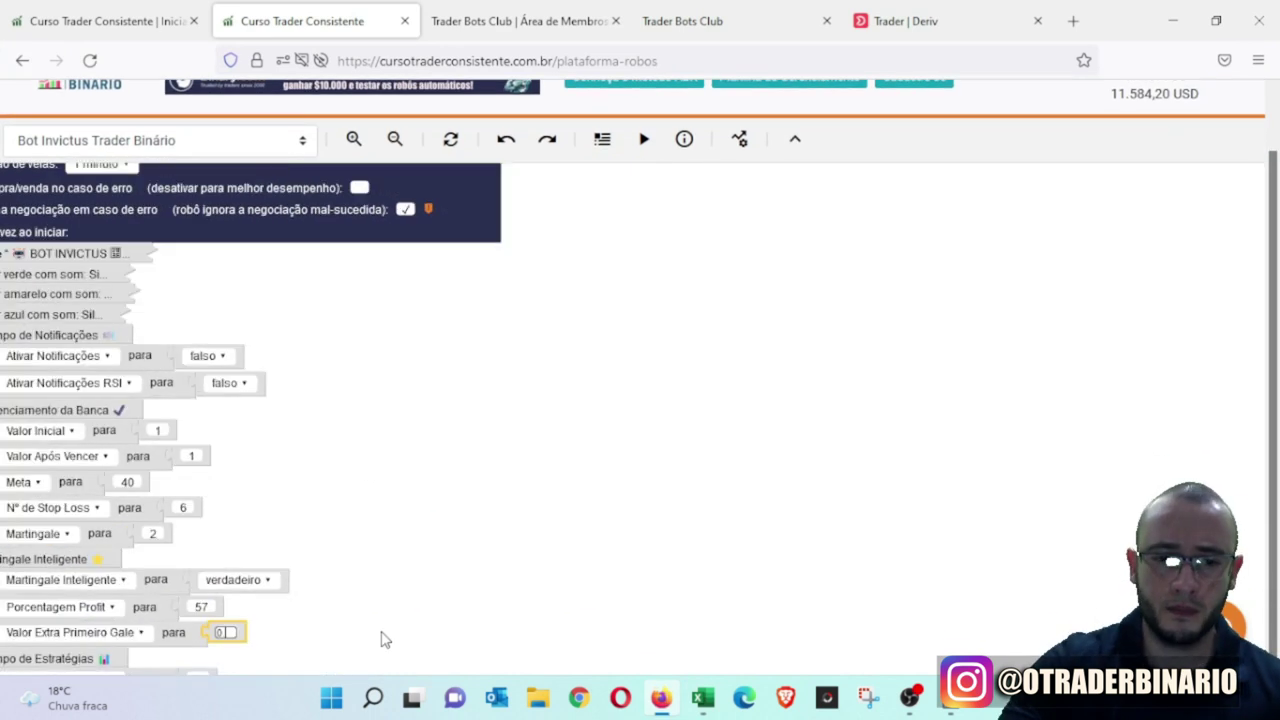
text(4)
drag(357, 546, 537, 574)
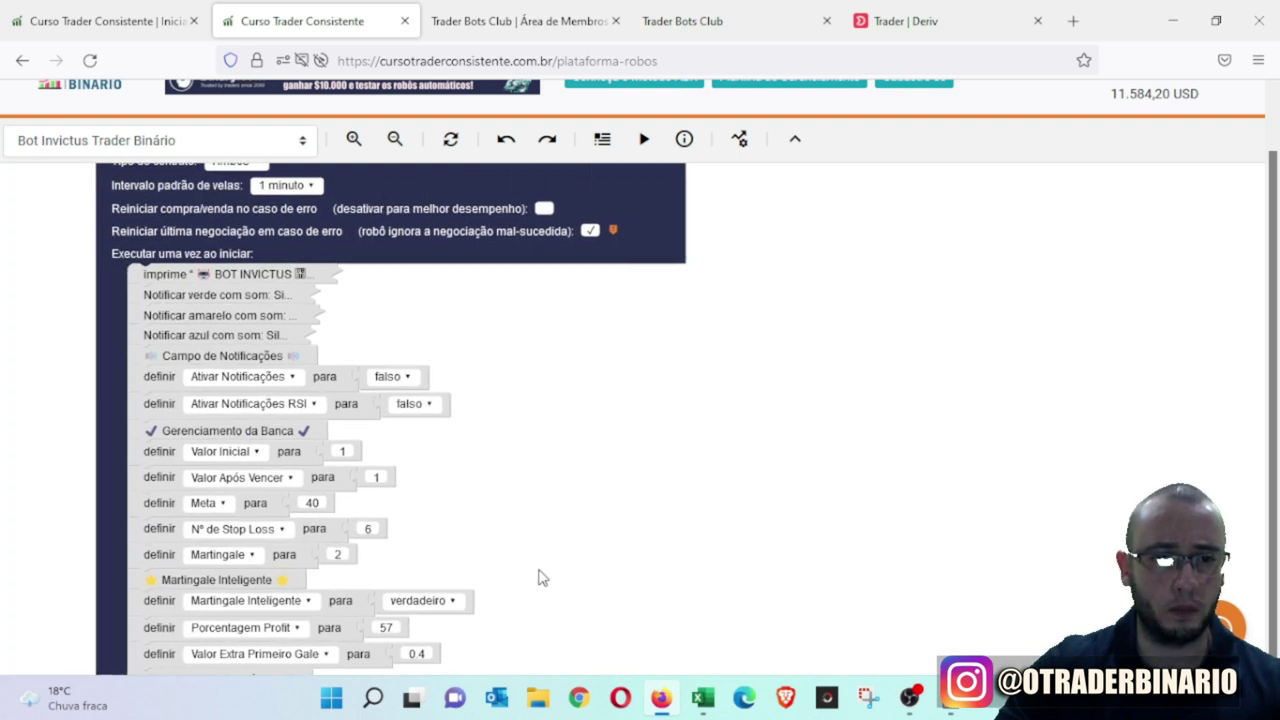
click(424, 653)
text(0.5)
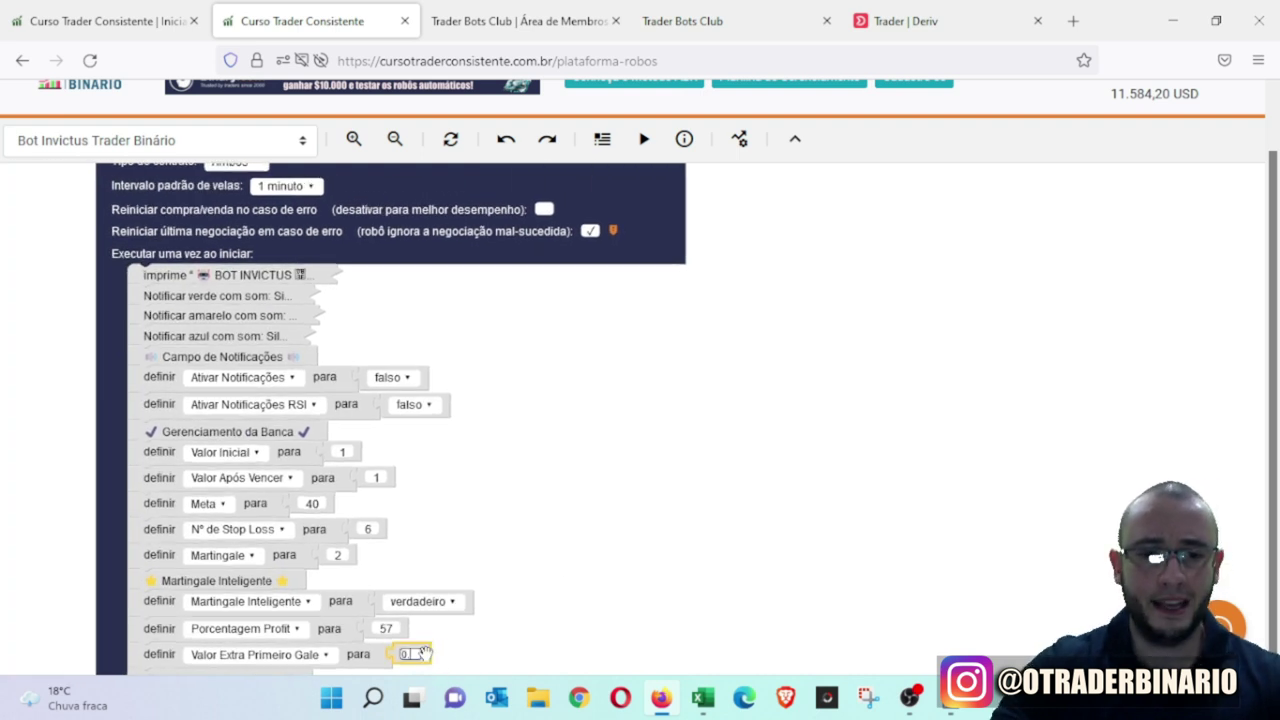
click(634, 552)
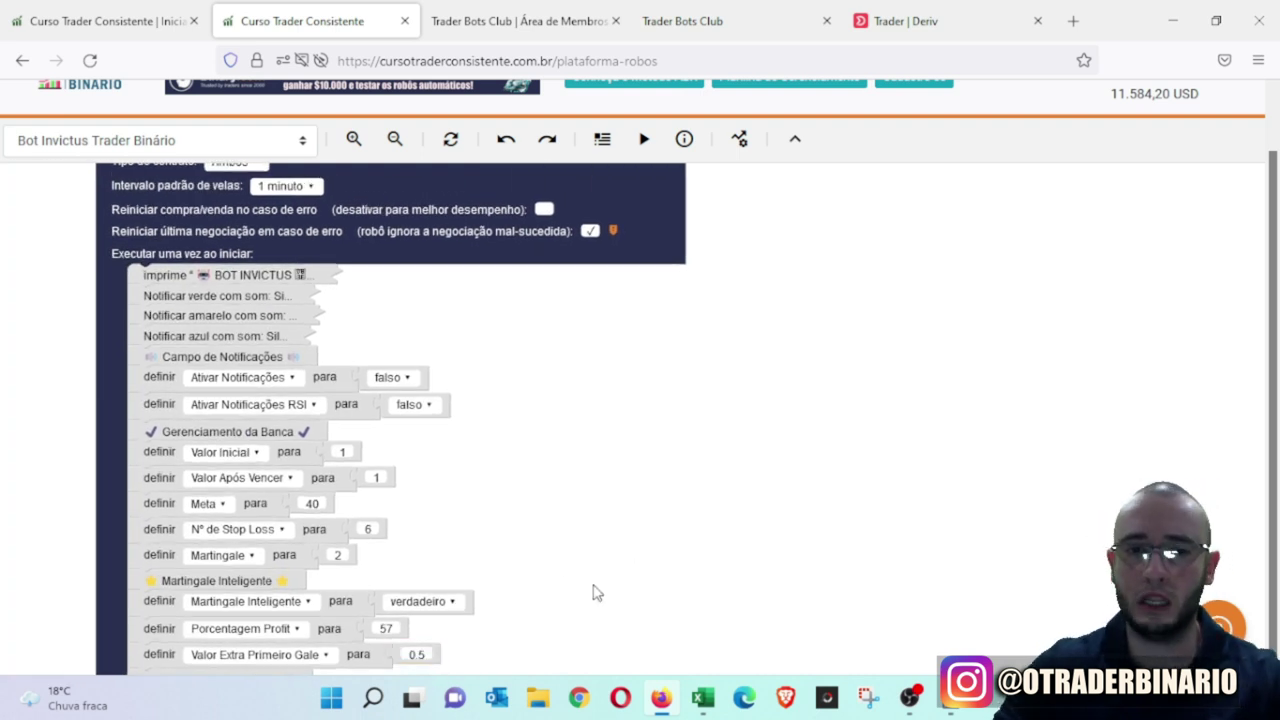
Step: Switch to Excel, set VALOR EXTRA GALE to 1 and select the VALOR EXTRA GALE total for entry 6 in cell F23
scroll(592, 592, down, 3)
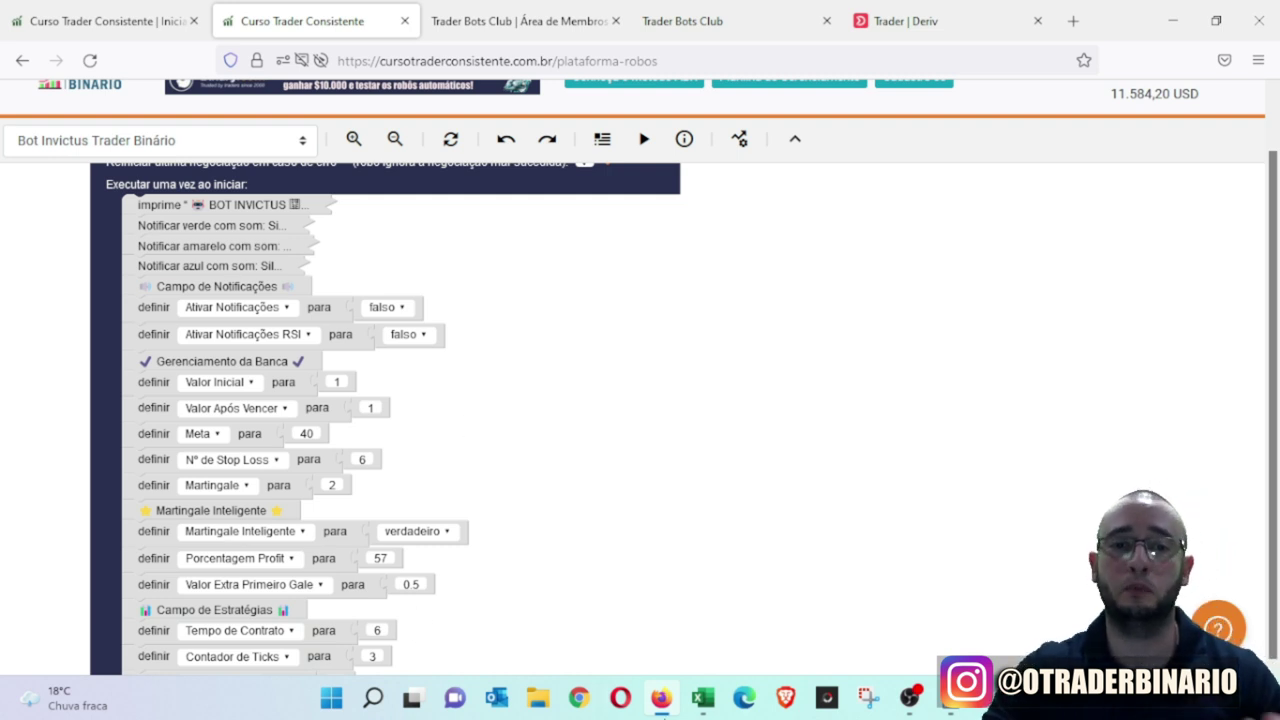
click(711, 707)
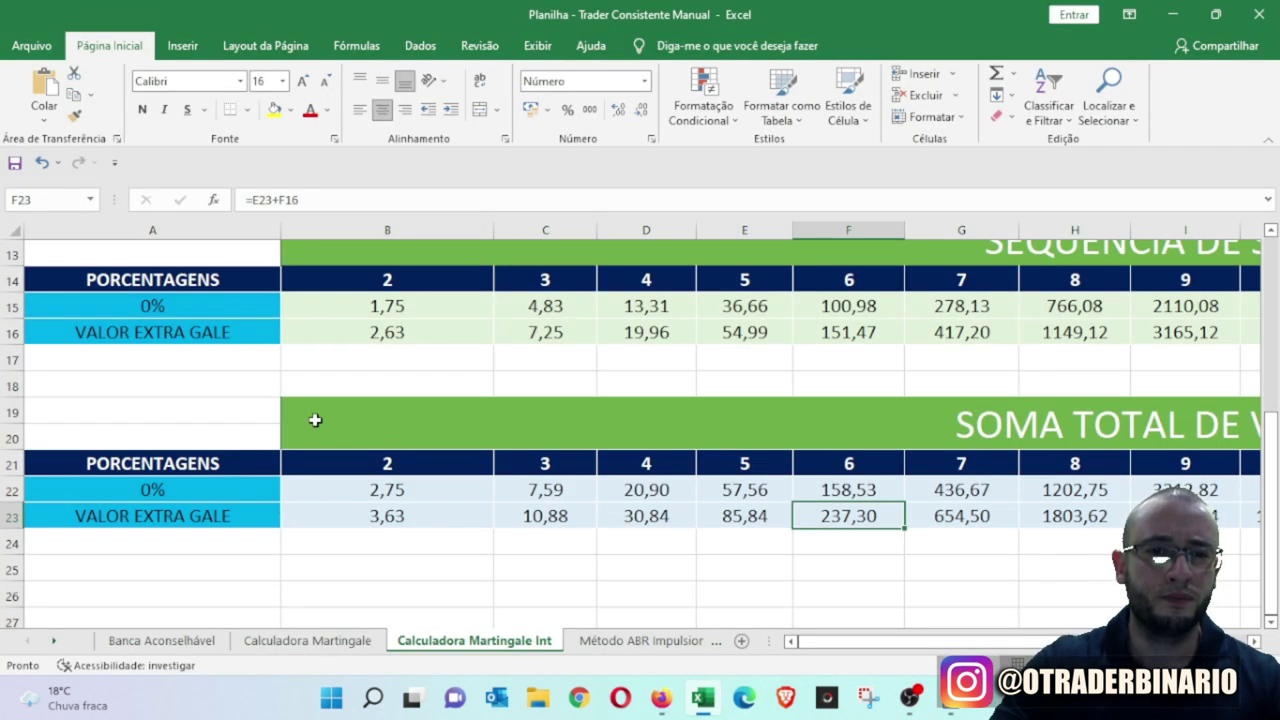
scroll(314, 420, up, 3)
click(395, 348)
text(1)
click(586, 349)
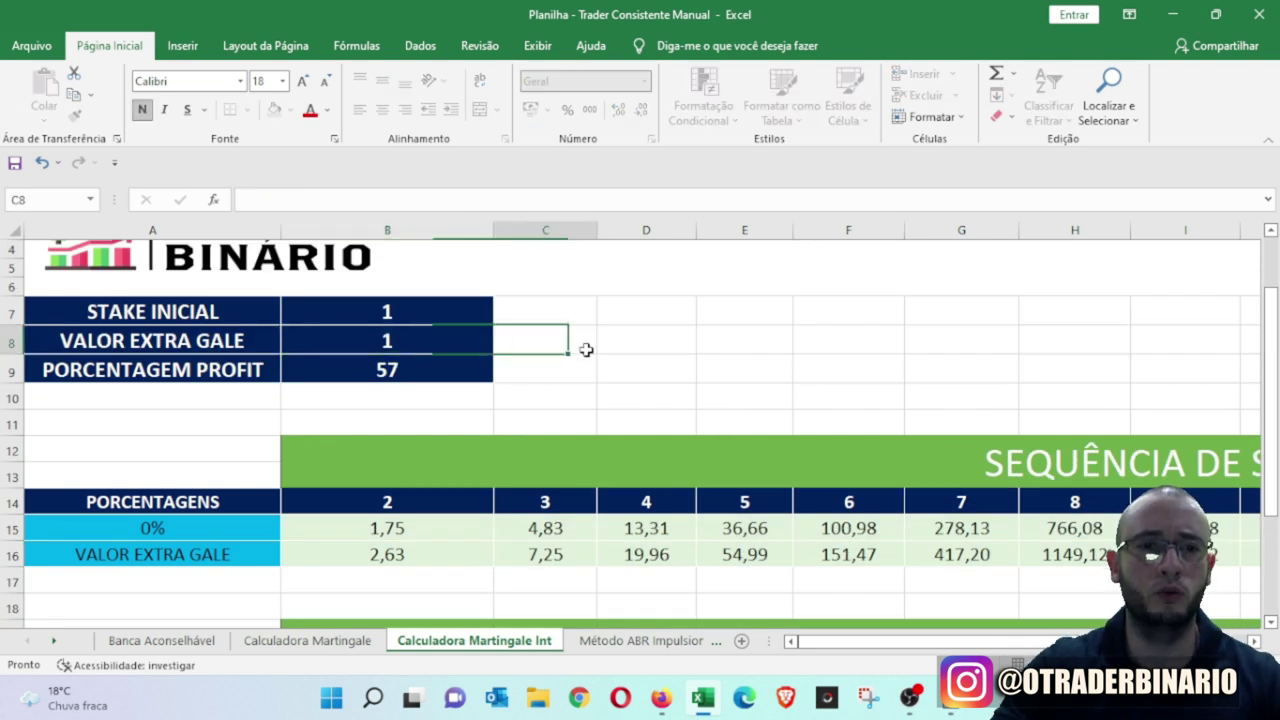
scroll(666, 386, down, 2)
click(848, 594)
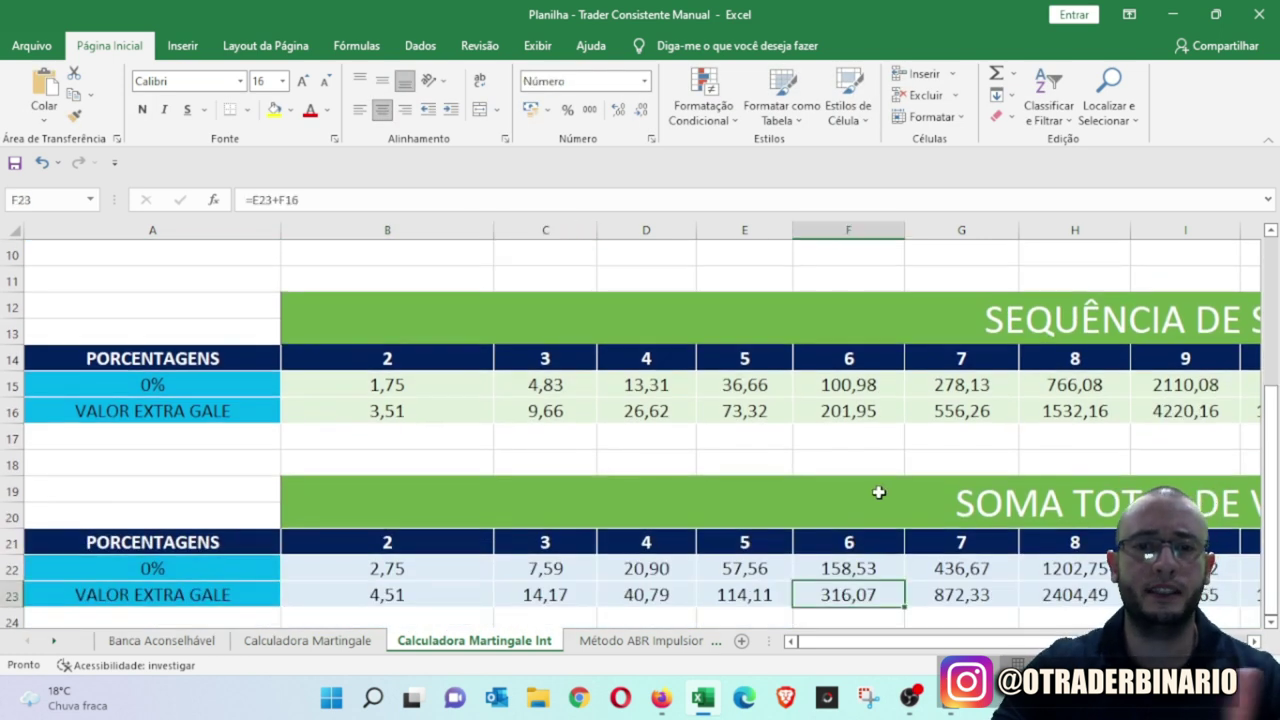
Step: Switch to Firefox and set Barreira RSI Superior to 0 and Barreira RSI Inferior to 100 in Bot Invictus
click(660, 702)
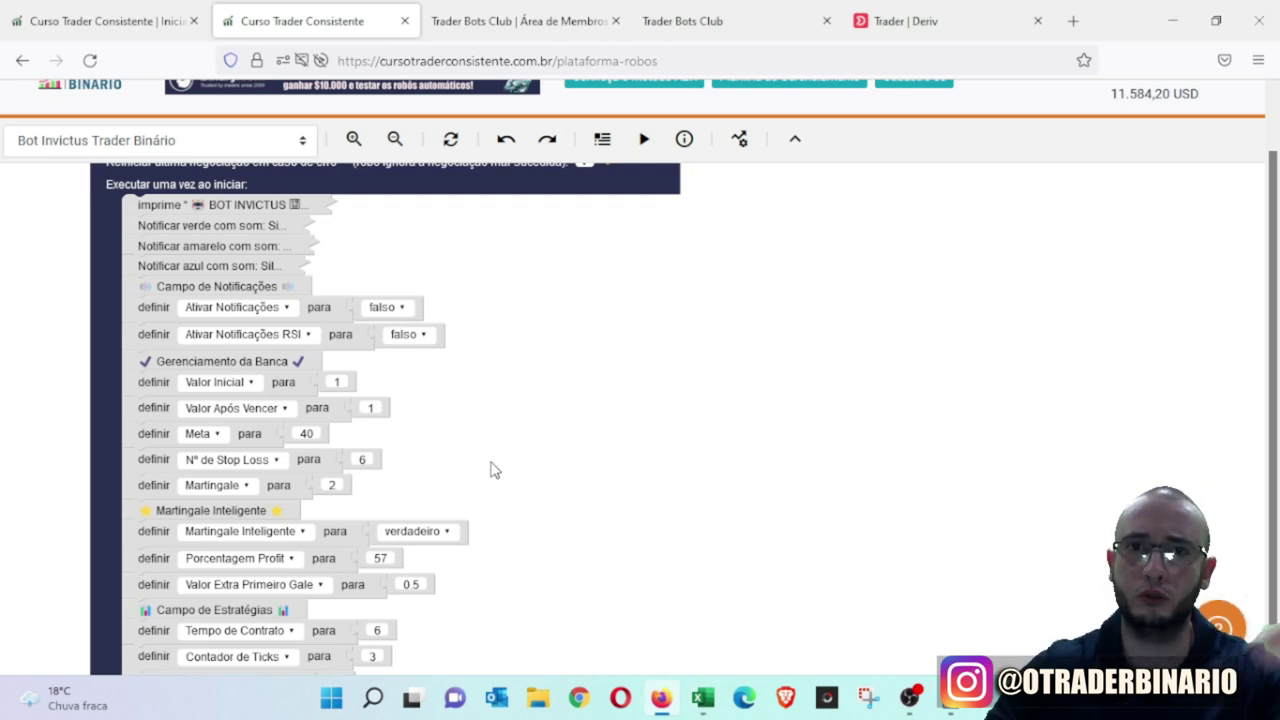
scroll(540, 600, down, 2)
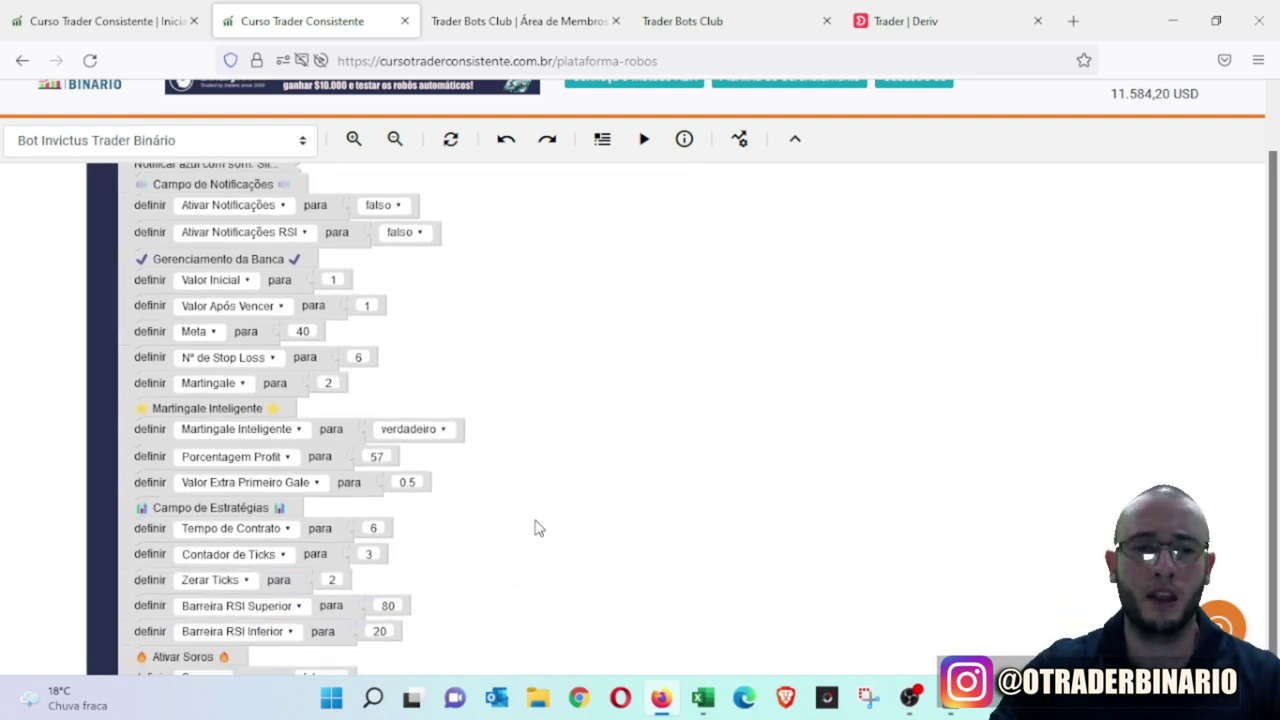
click(394, 603)
text(0)
click(380, 629)
text(100)
click(518, 587)
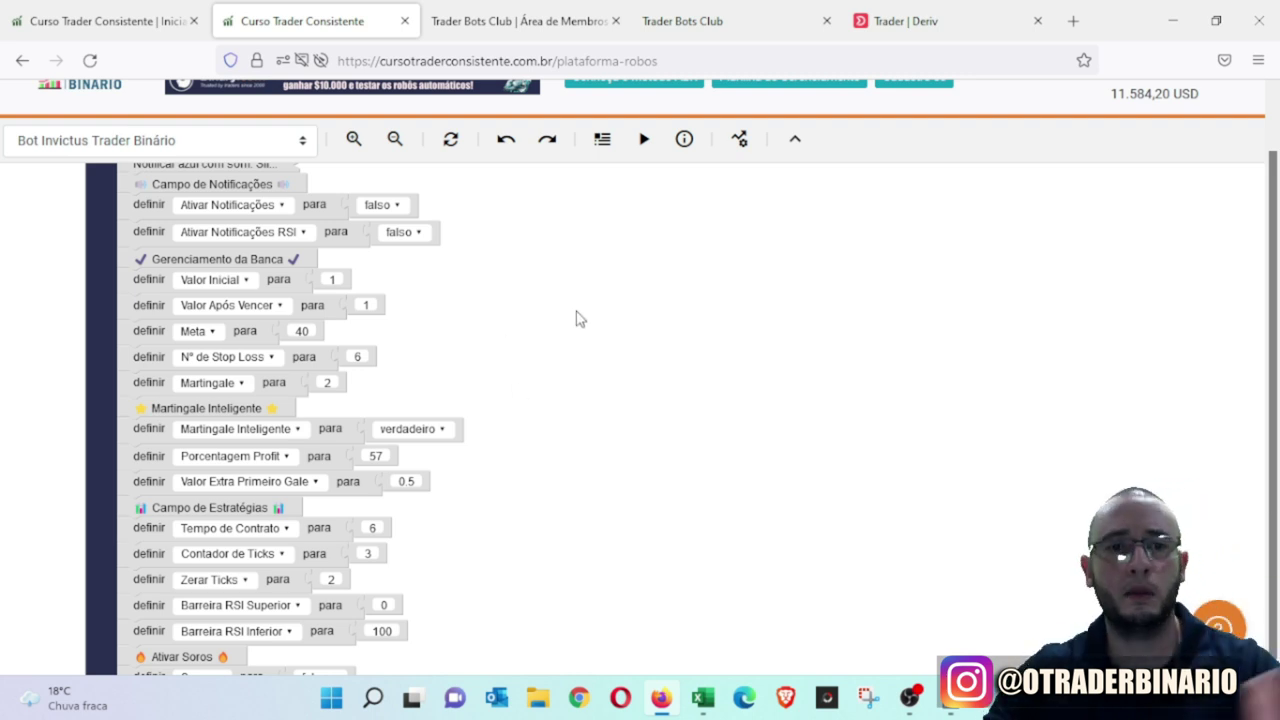
Step: Run Bot Invictus, accept its startup notice, and stop it once the losing trade has been recovered
click(642, 143)
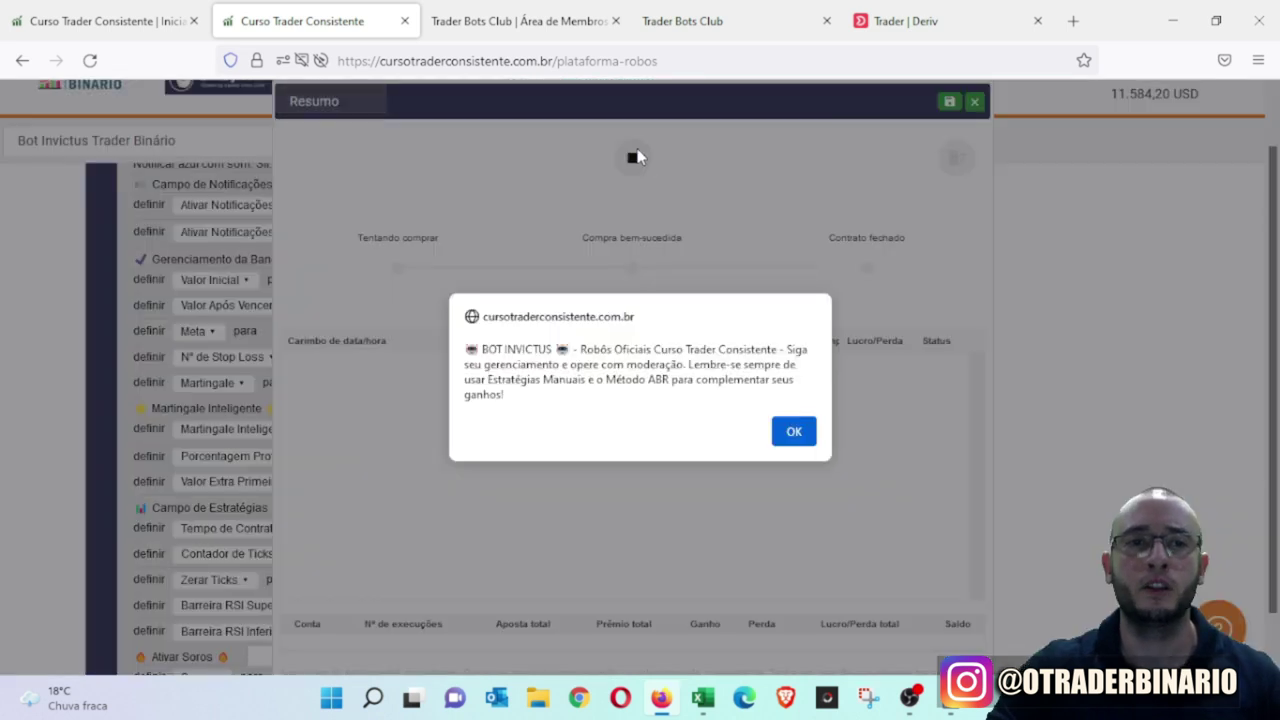
click(794, 432)
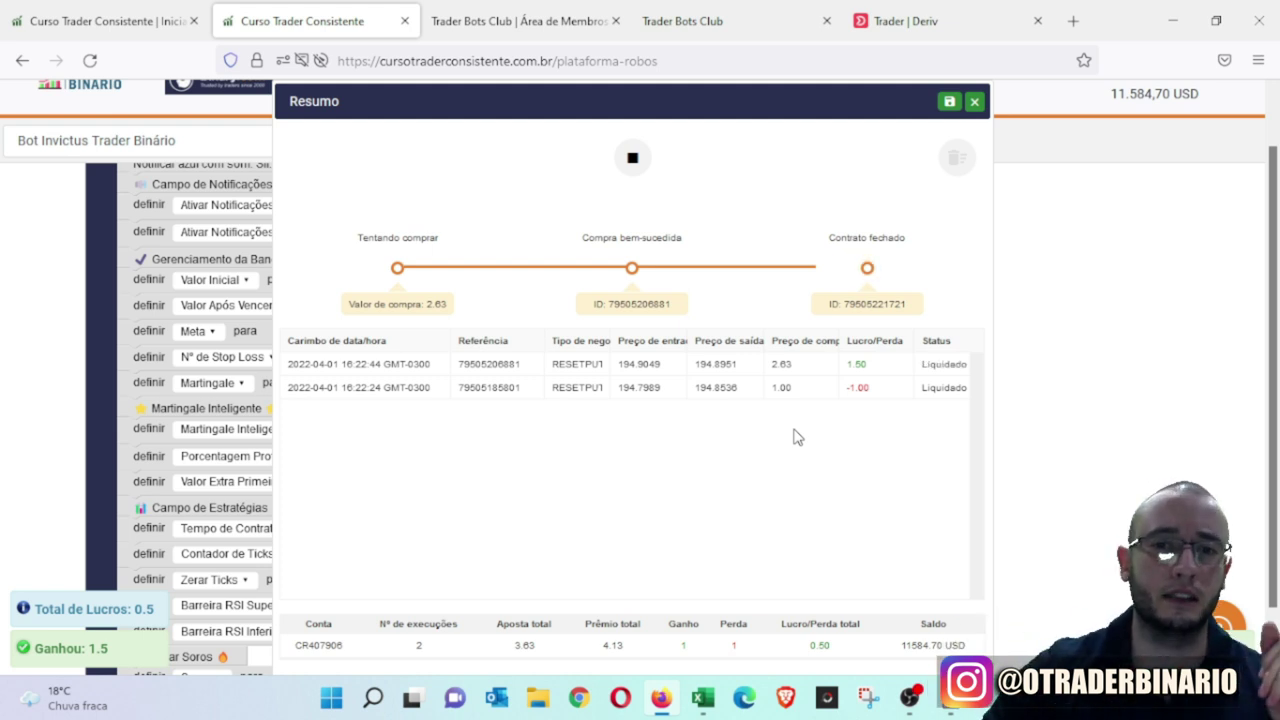
click(630, 157)
Step: Move the Resumo window off the bot blocks and set Valor Extra Primeiro Gale to 1
drag(734, 97, 988, 100)
click(405, 481)
text(1)
click(468, 537)
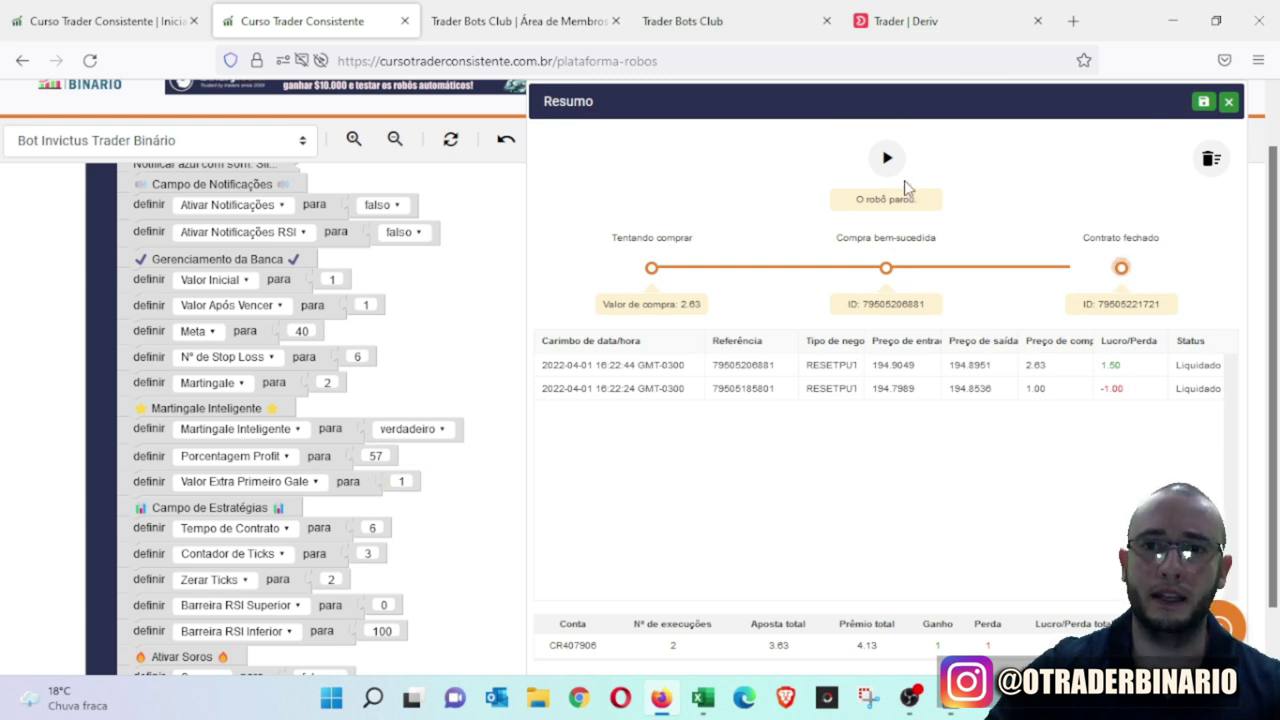
Step: Run Bot Invictus again, accept its startup notice, and move the Resumo window back over the blocks
click(892, 161)
click(794, 431)
drag(866, 101, 634, 101)
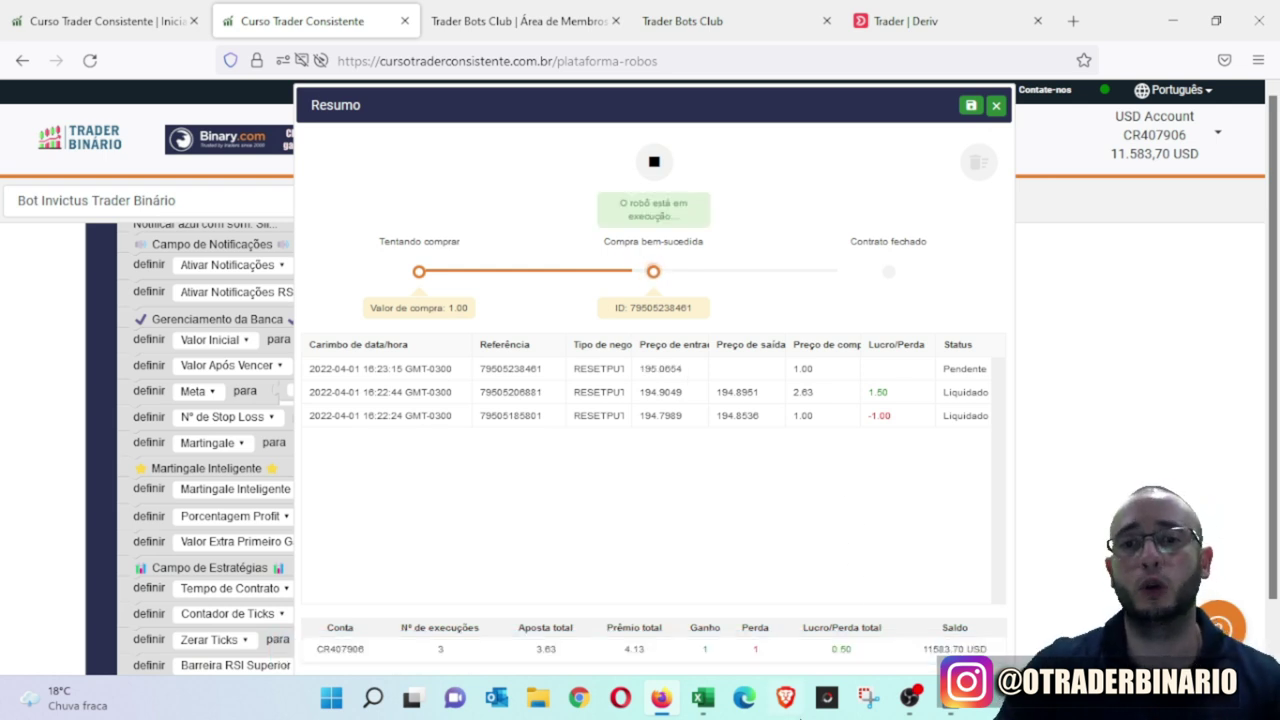
Step: Check the stake, extra Gale value and stake sequence in the Excel calculator, and return to Firefox
click(703, 697)
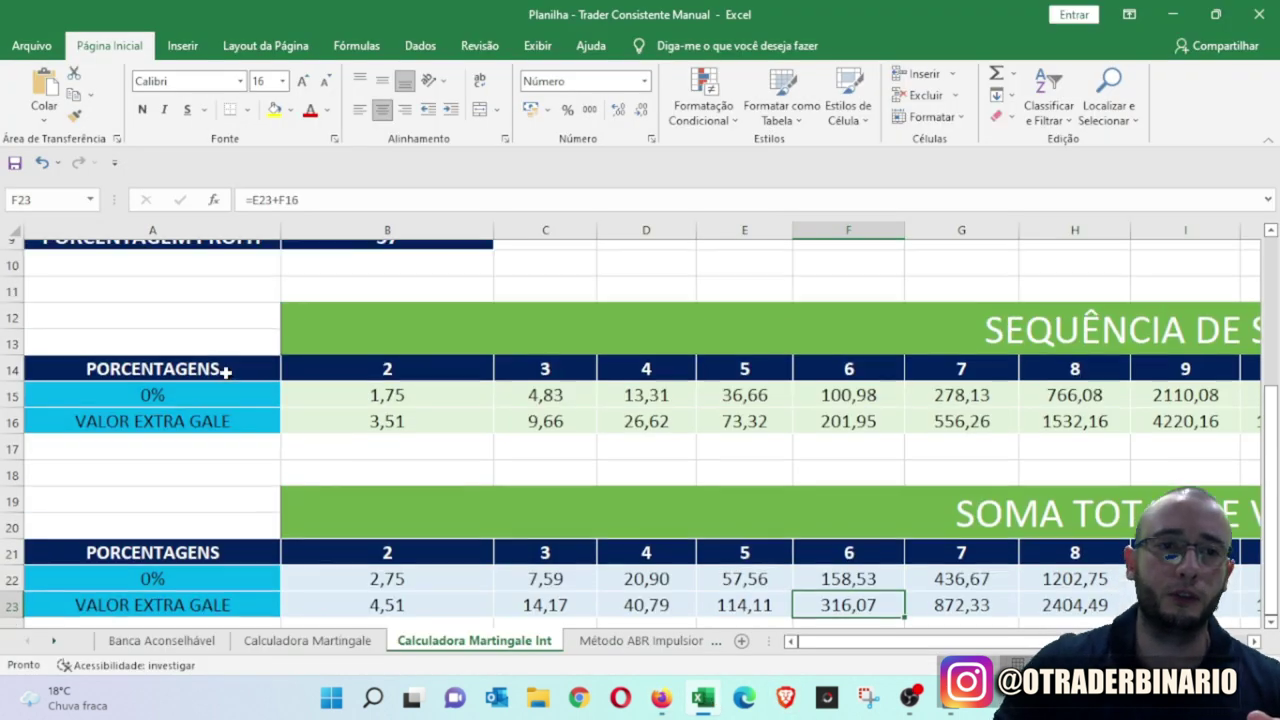
scroll(225, 370, up, 2)
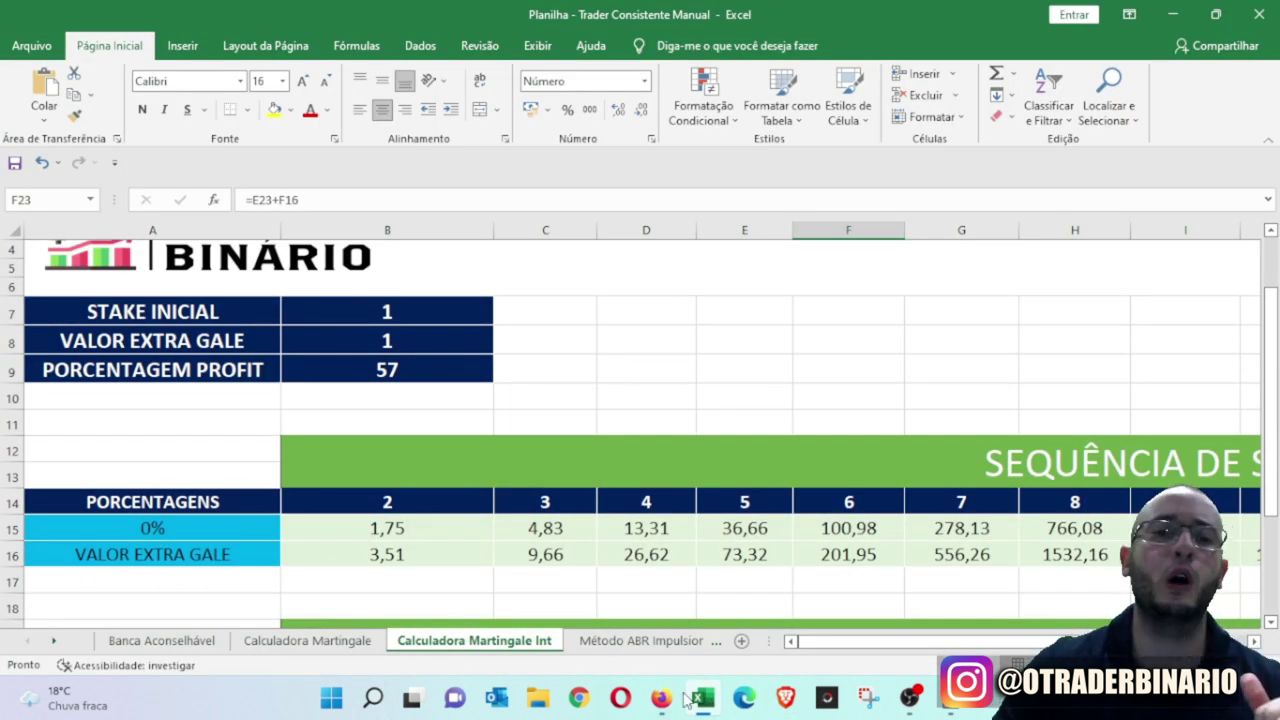
click(661, 697)
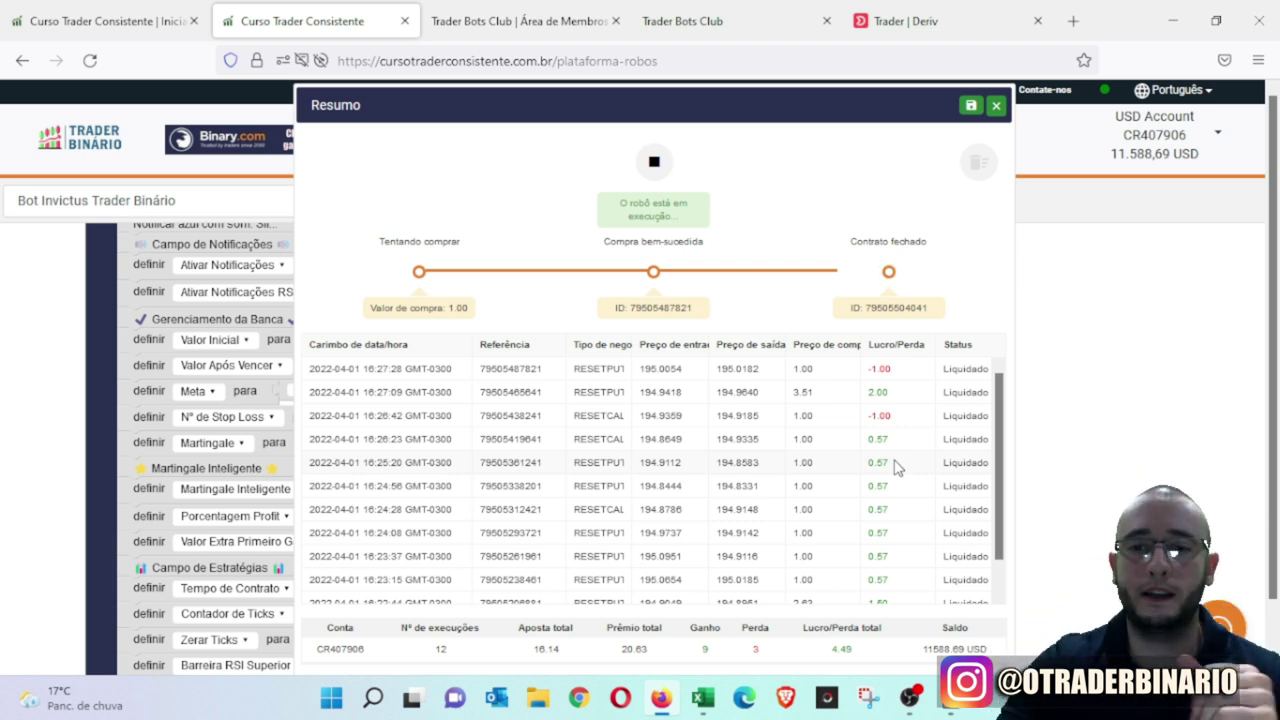
Step: Stop the running Bot Invictus from the Resumo window
click(940, 692)
click(935, 688)
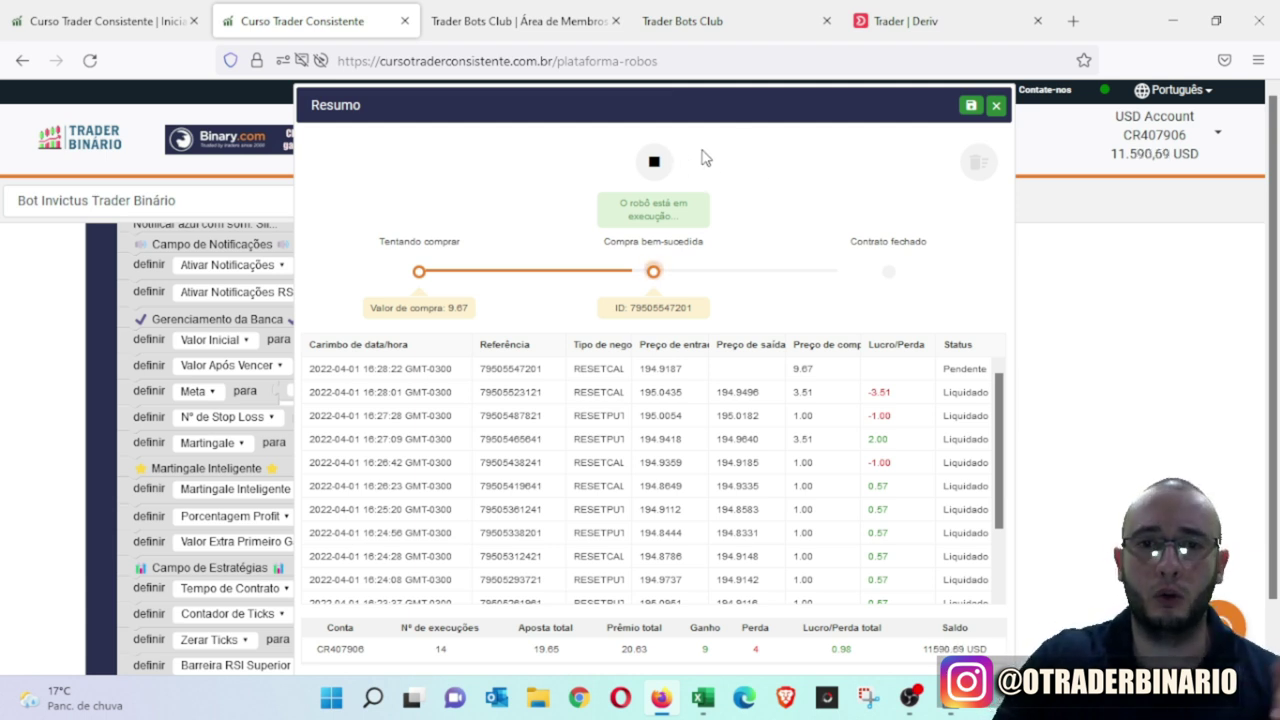
click(654, 163)
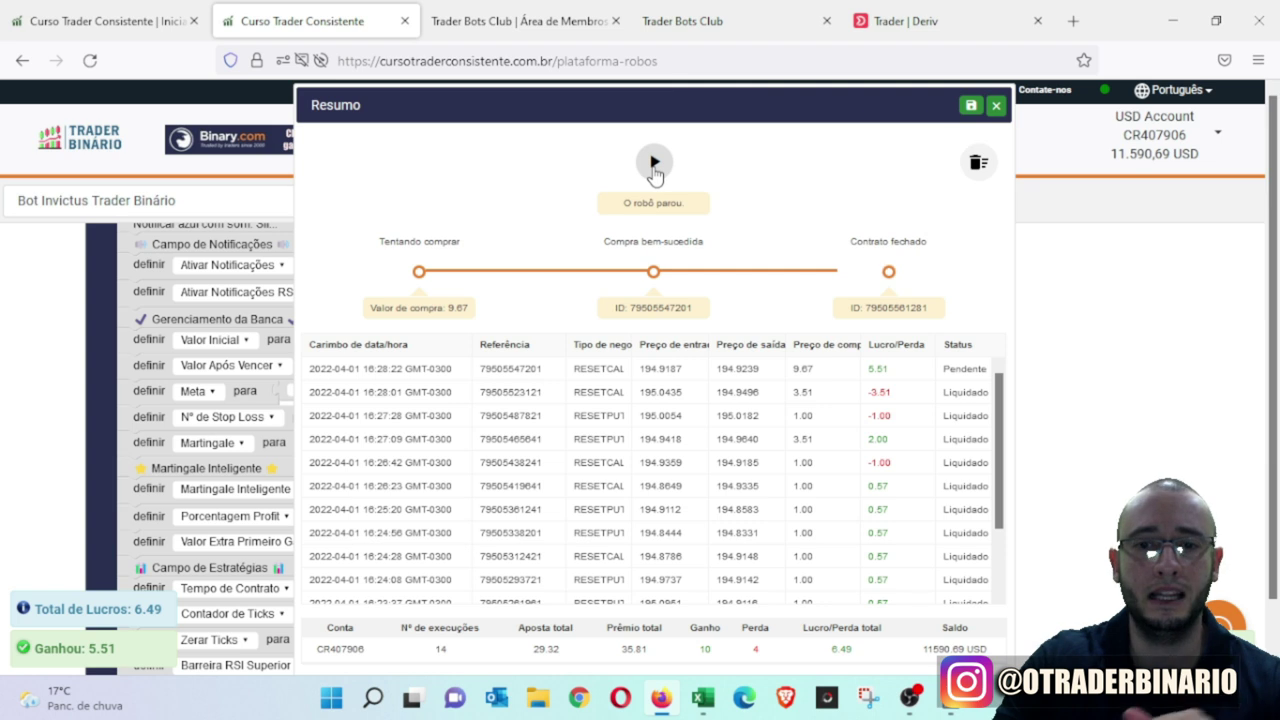
Step: Add the bot's total profit of 6,49 to the running sum in Calculadora, and minimize the calculator
double_click(842, 649)
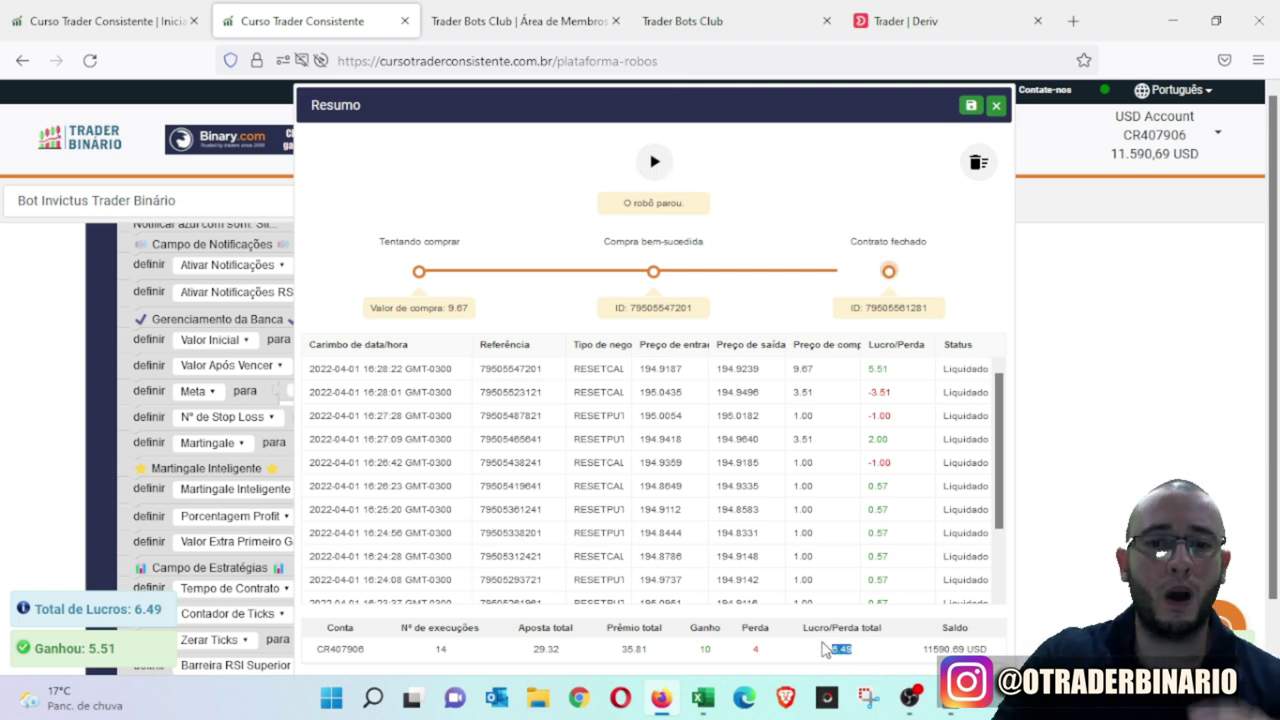
click(950, 707)
text(+6,49)
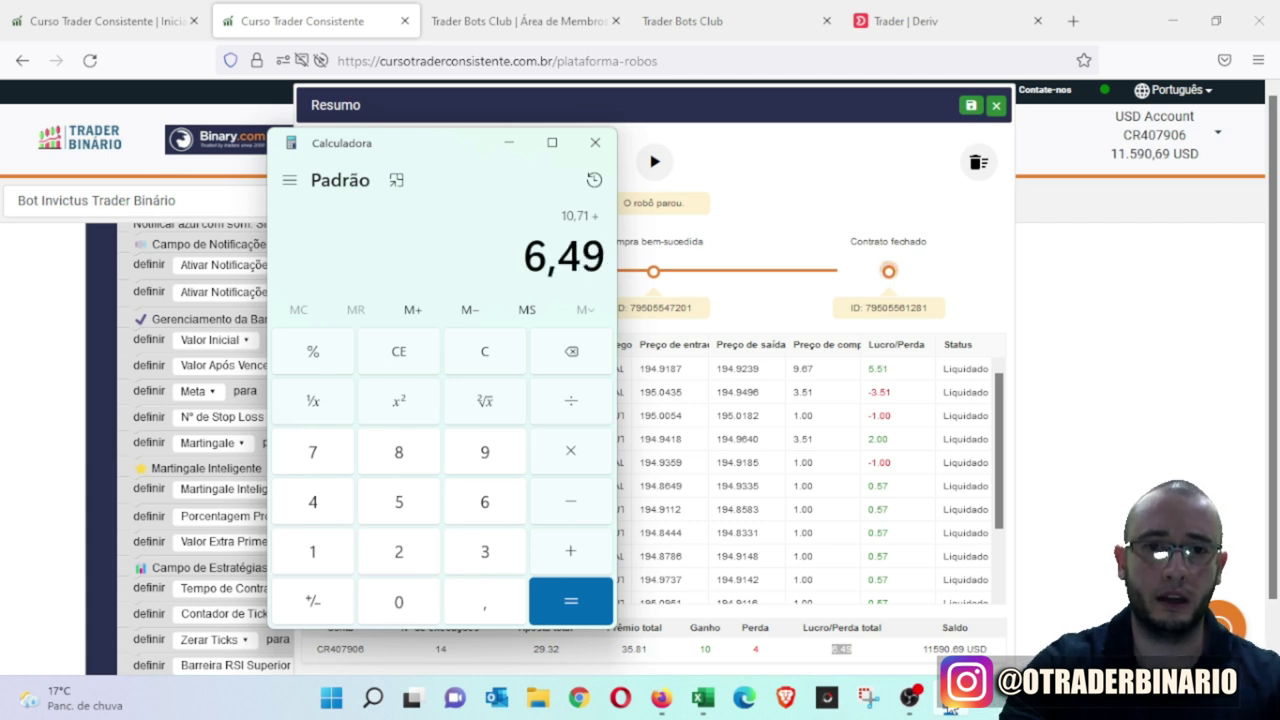
key(Return)
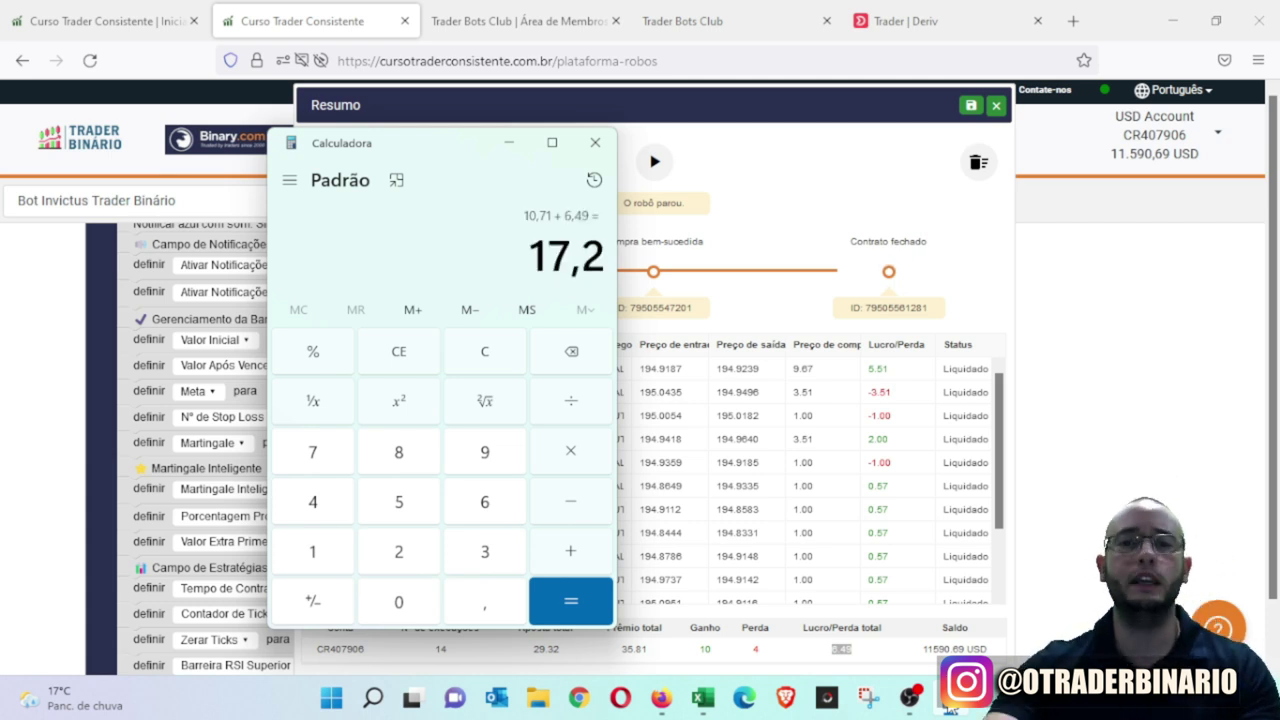
click(515, 143)
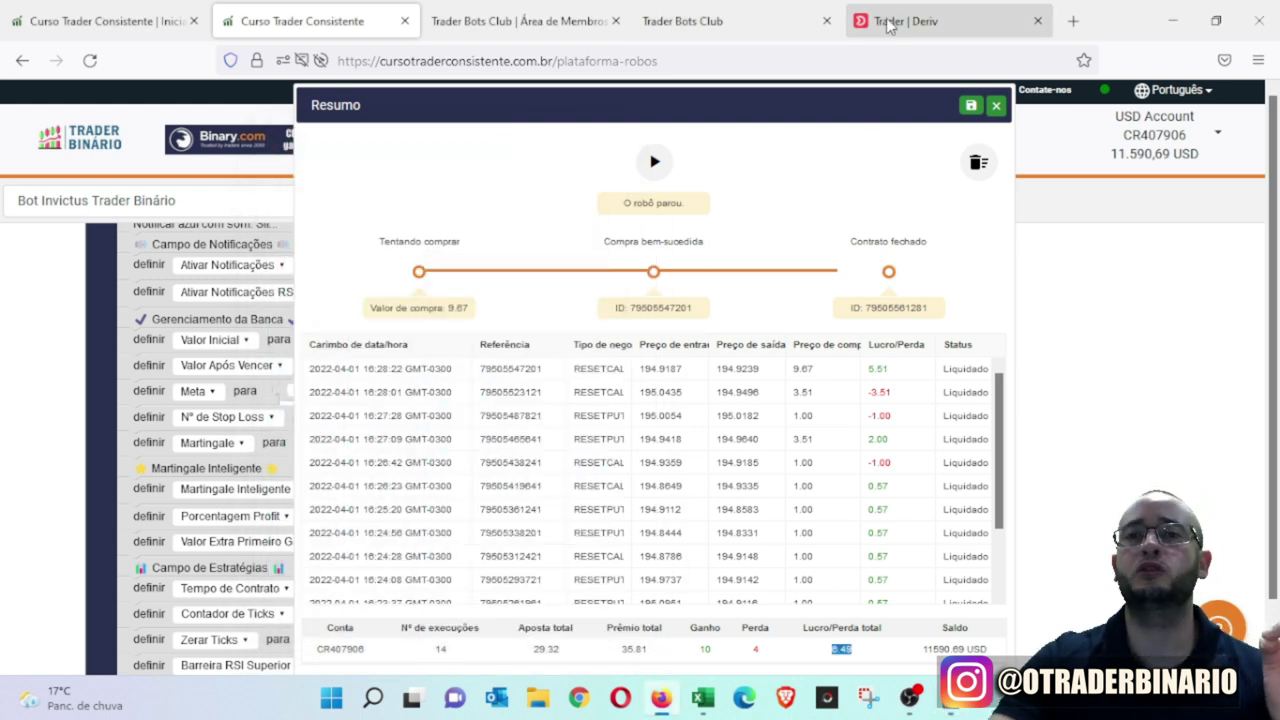
Step: Switch to the Deriv trader page and change the market to the synthetic index Índice Volatility 10
click(890, 25)
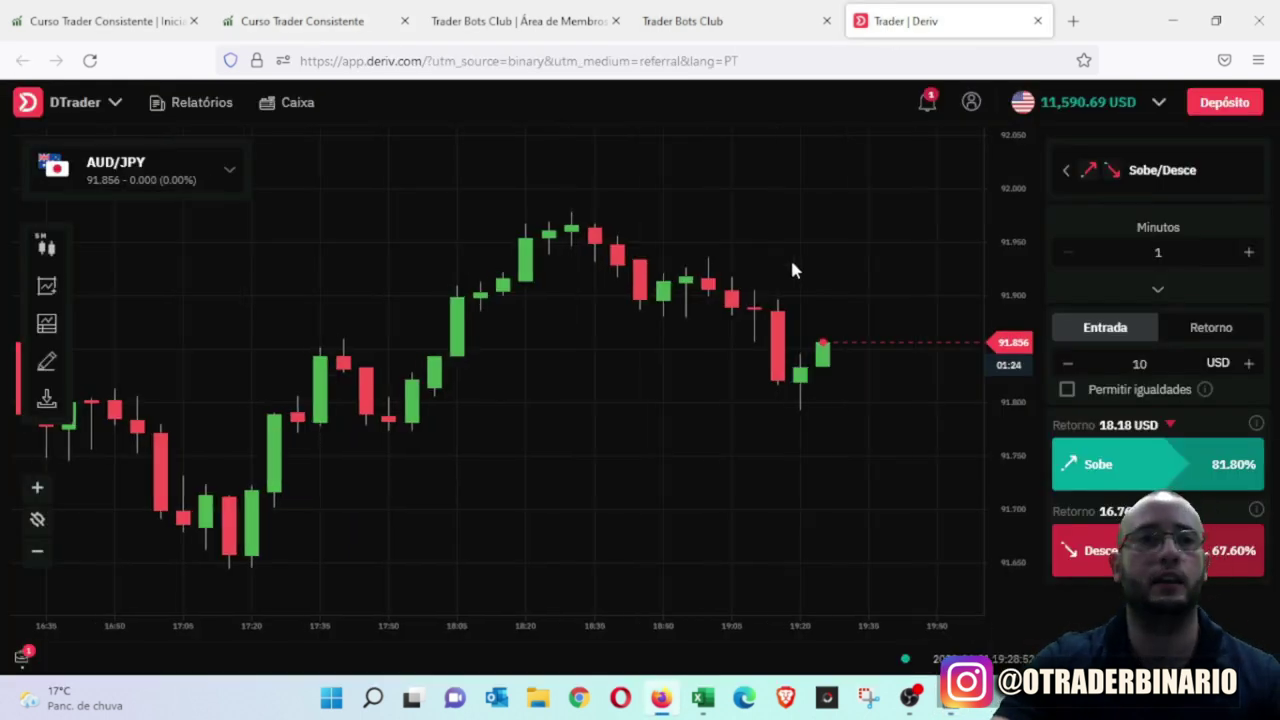
click(168, 181)
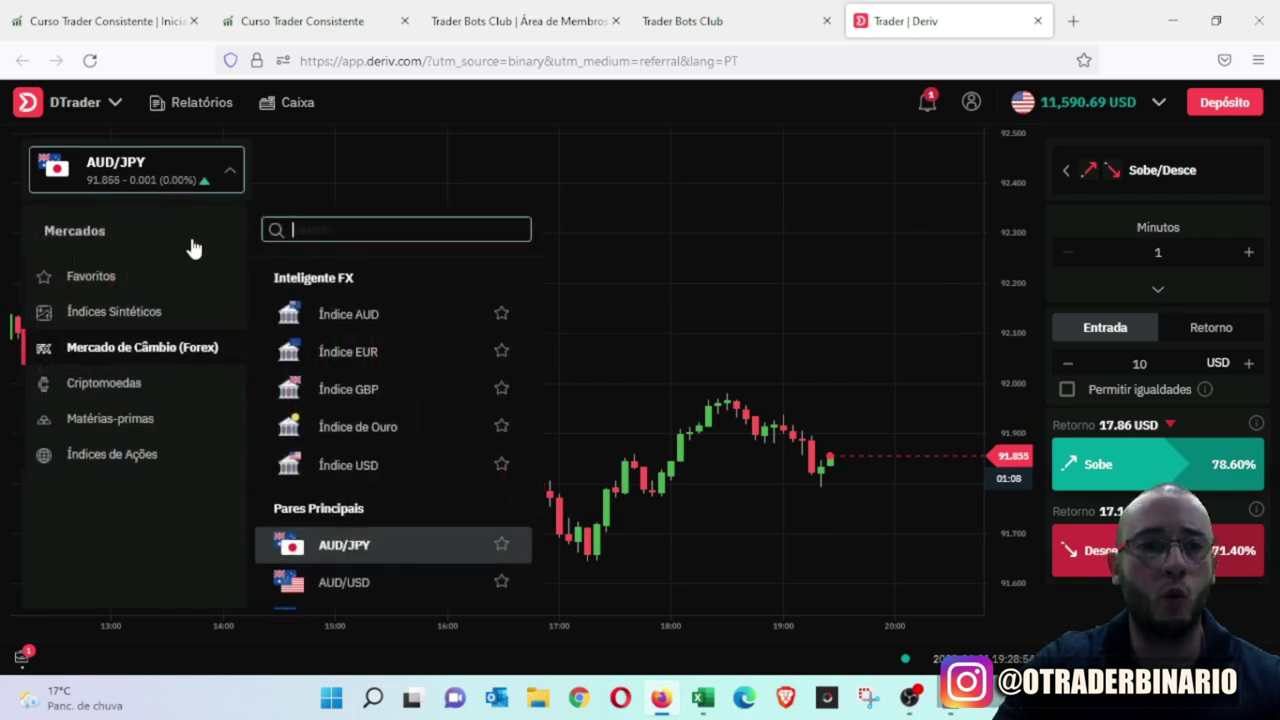
click(129, 322)
click(402, 512)
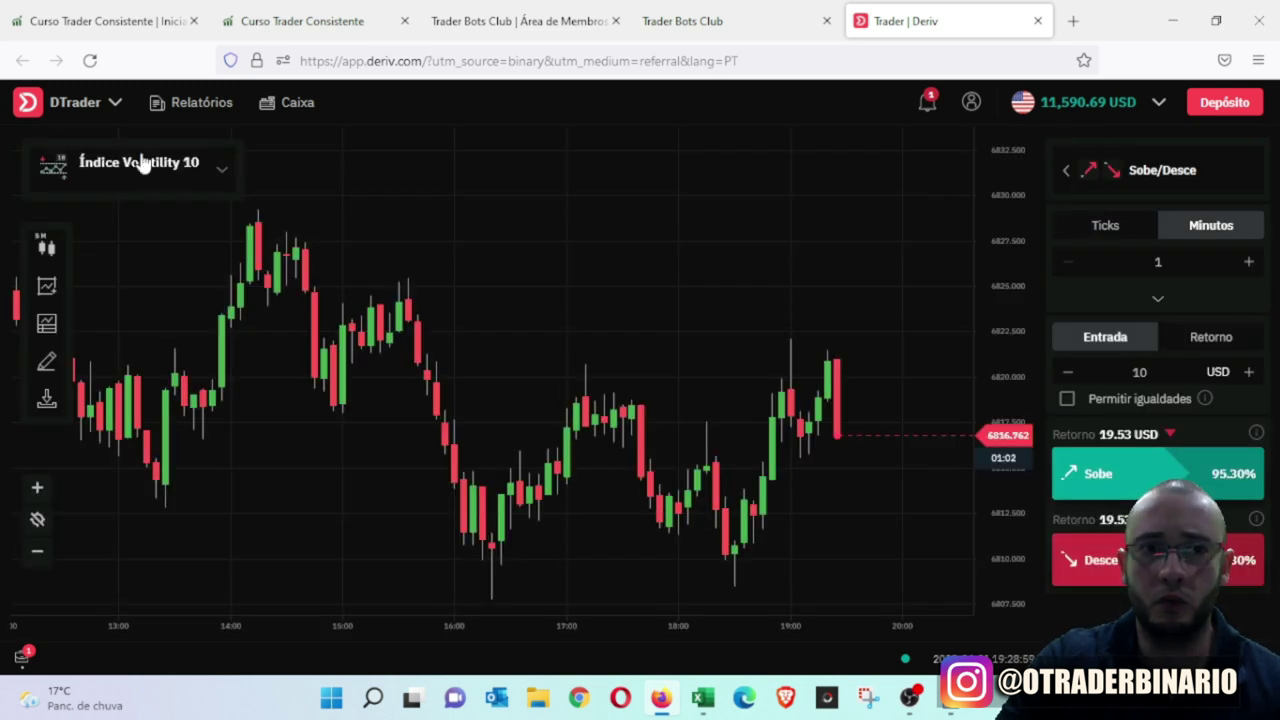
Step: Set the candle chart's time interval to 1 minute
click(46, 288)
click(415, 290)
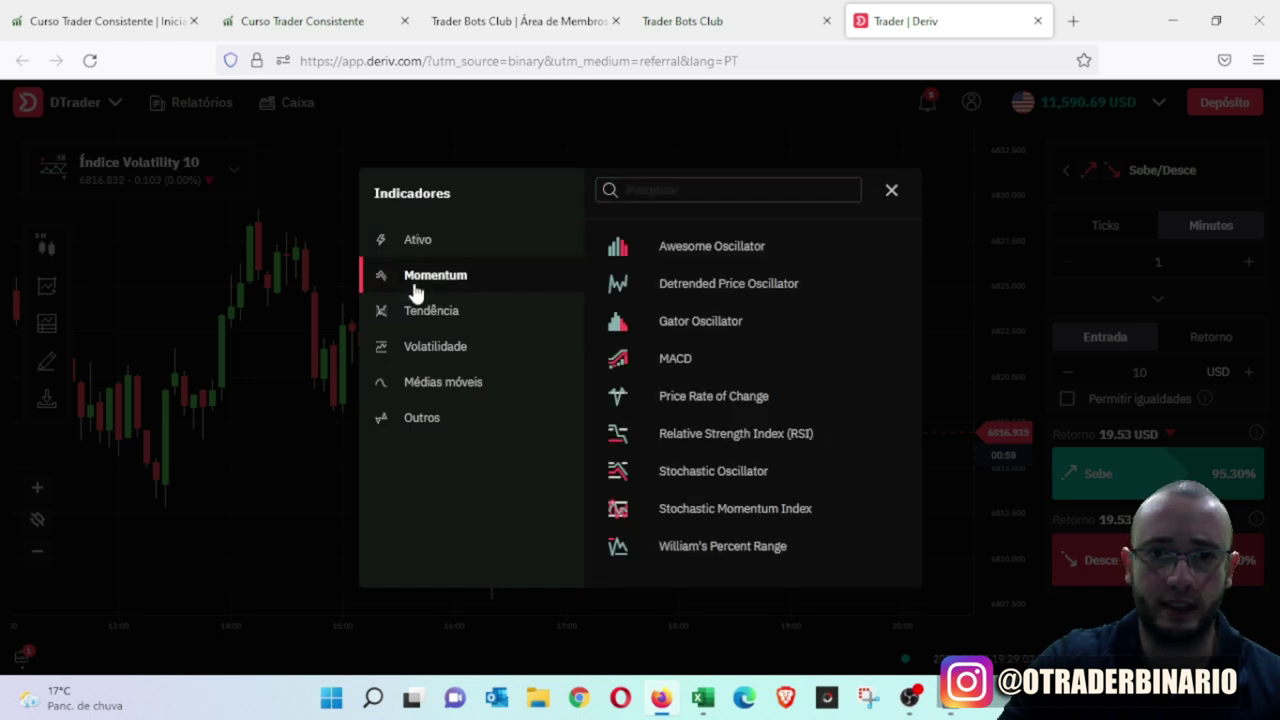
click(179, 259)
click(47, 250)
click(602, 445)
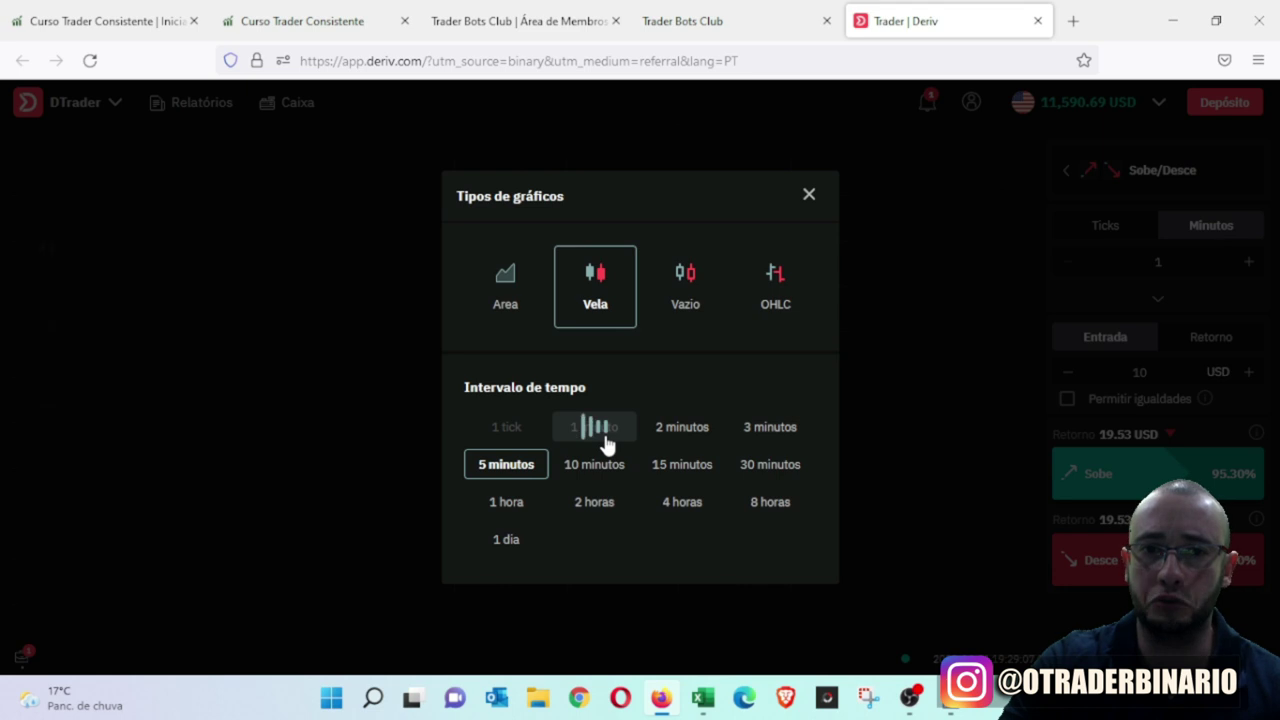
click(811, 200)
Step: Add the MACD, Relative Strength Index (RSI) and Bollinger Bands indicators to the chart
click(47, 286)
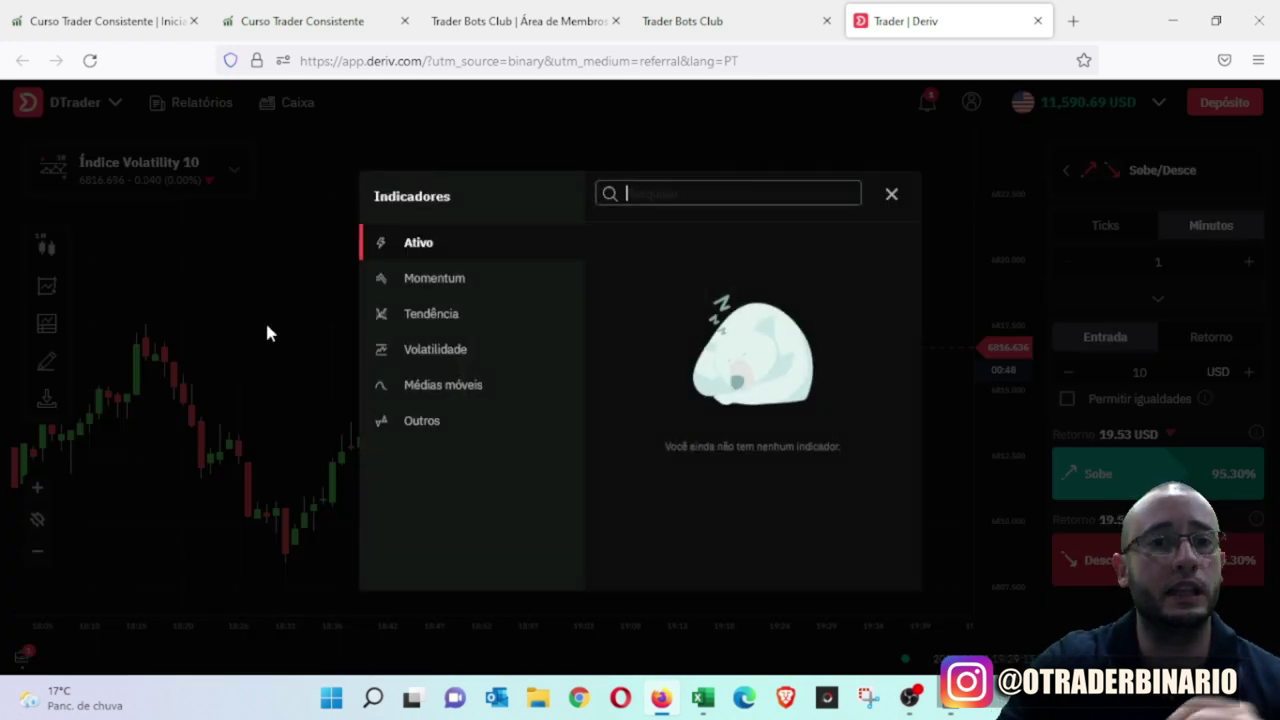
click(466, 282)
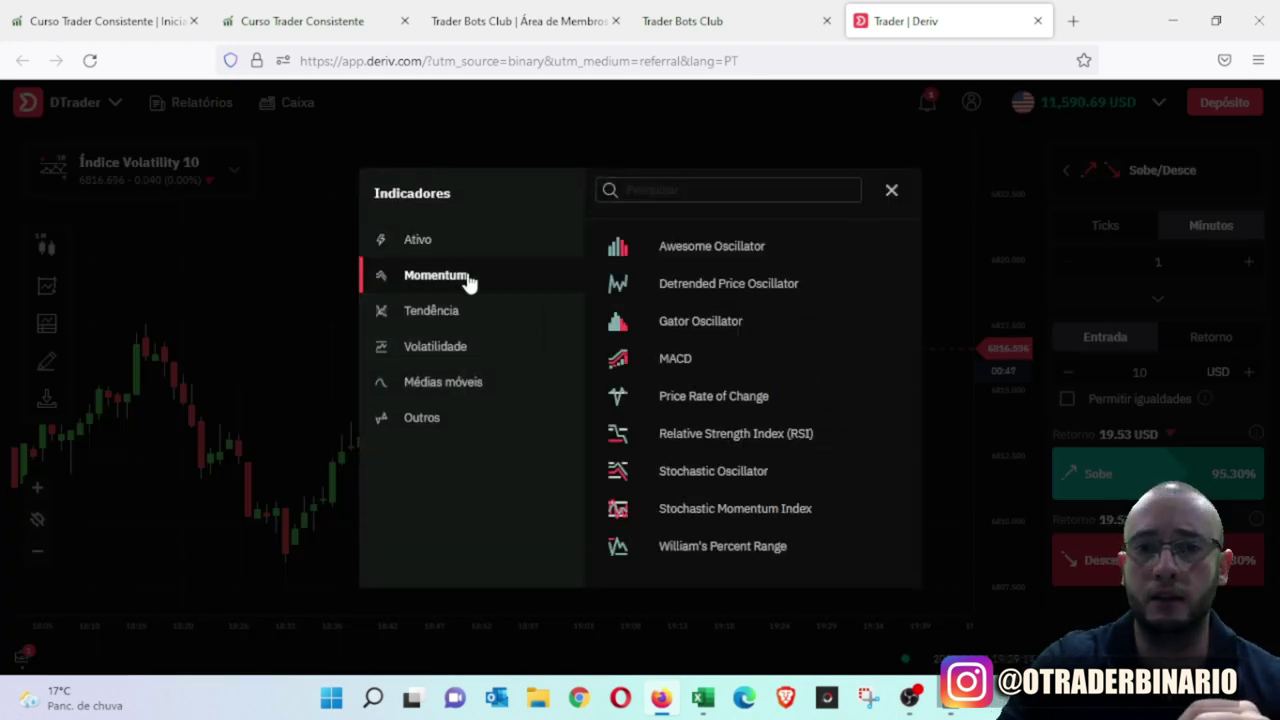
click(714, 362)
click(718, 446)
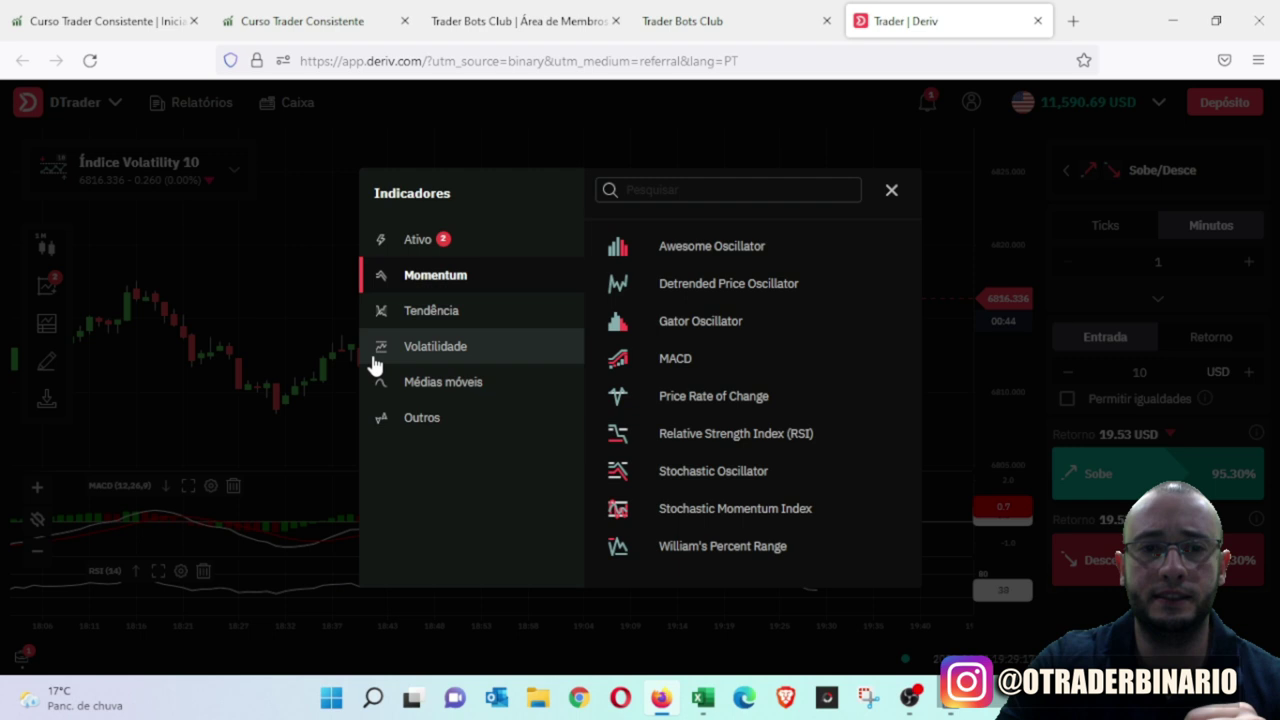
click(449, 360)
click(829, 246)
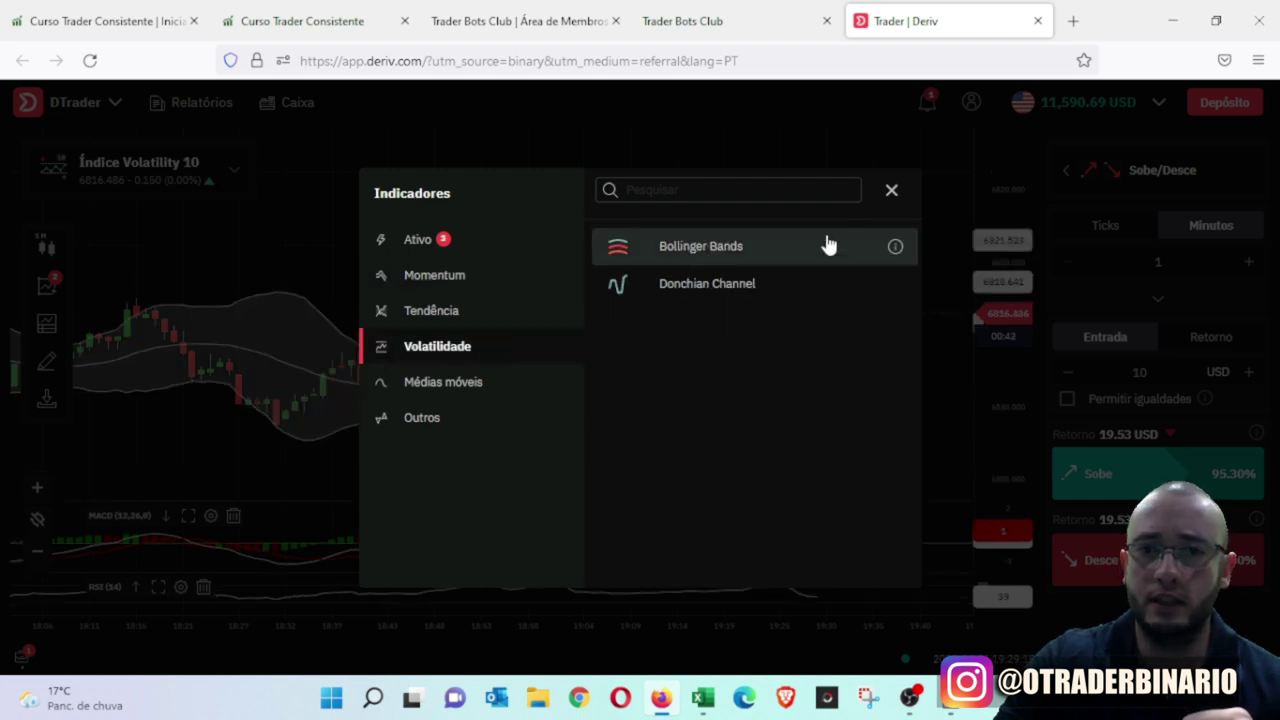
click(891, 190)
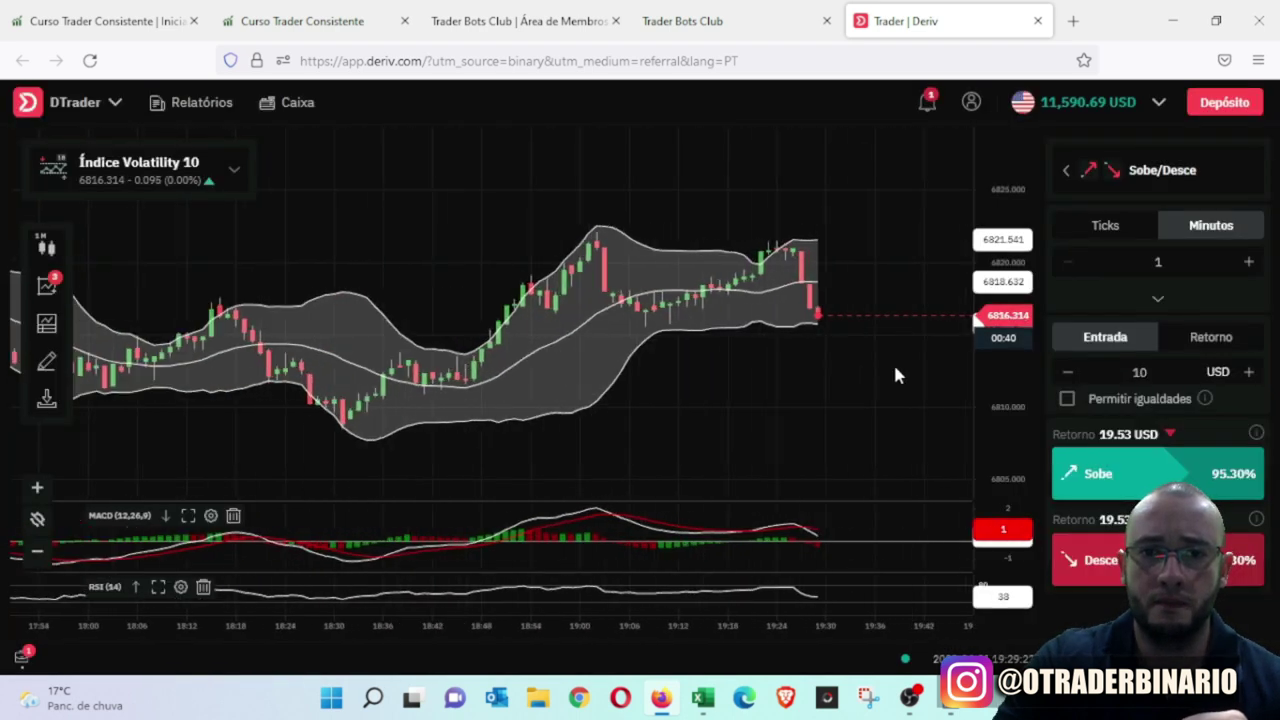
Step: Change the market to Índice Volatilidade 10 (1s) and the trade type to Superior/Inferior
click(120, 170)
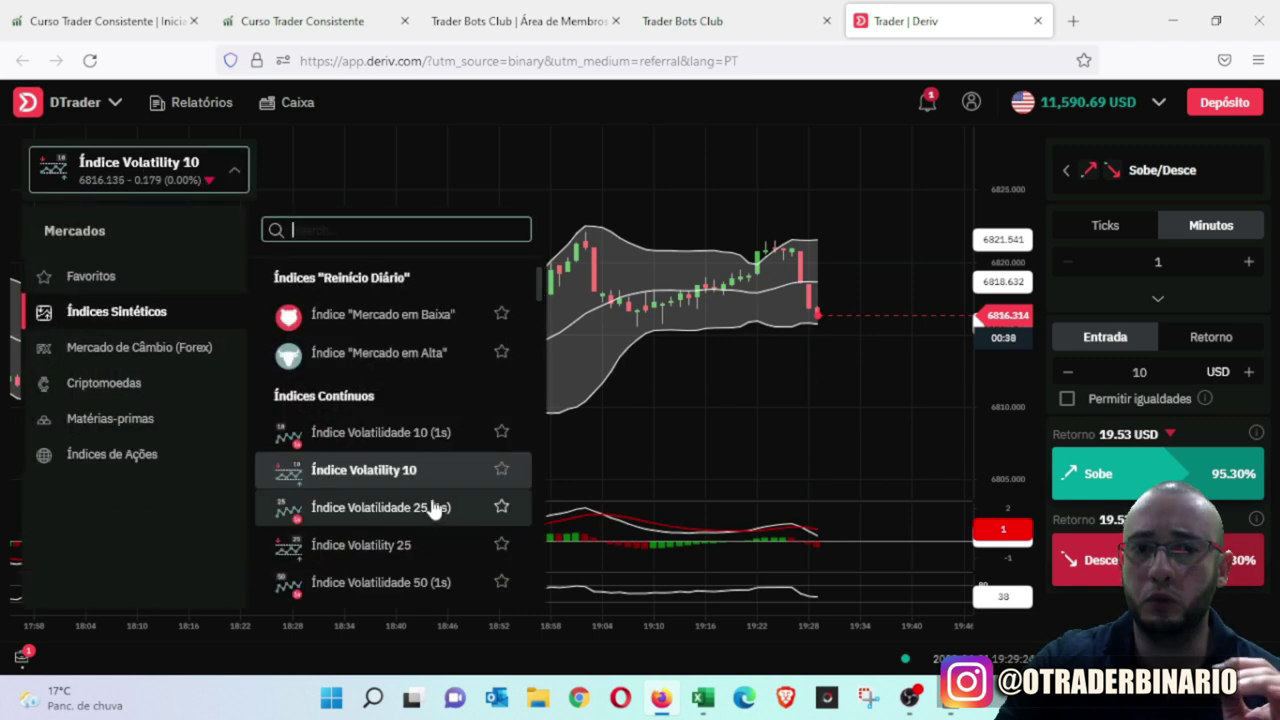
click(432, 440)
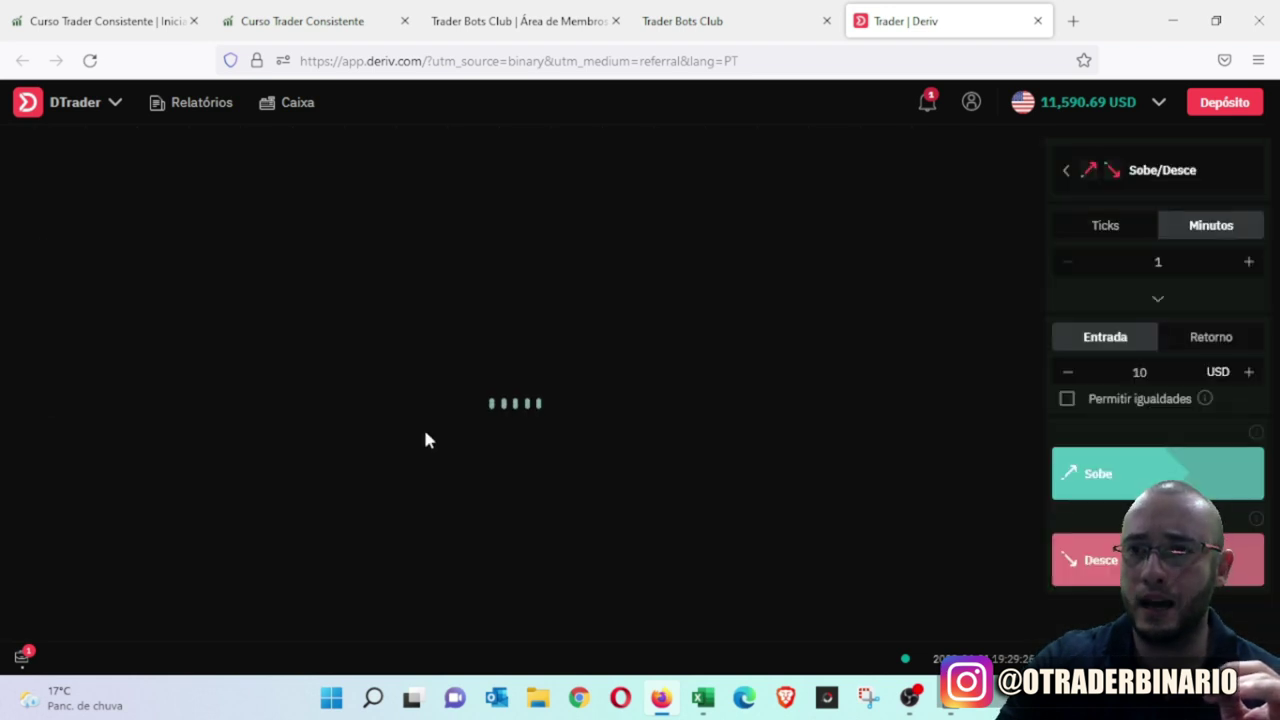
click(1100, 175)
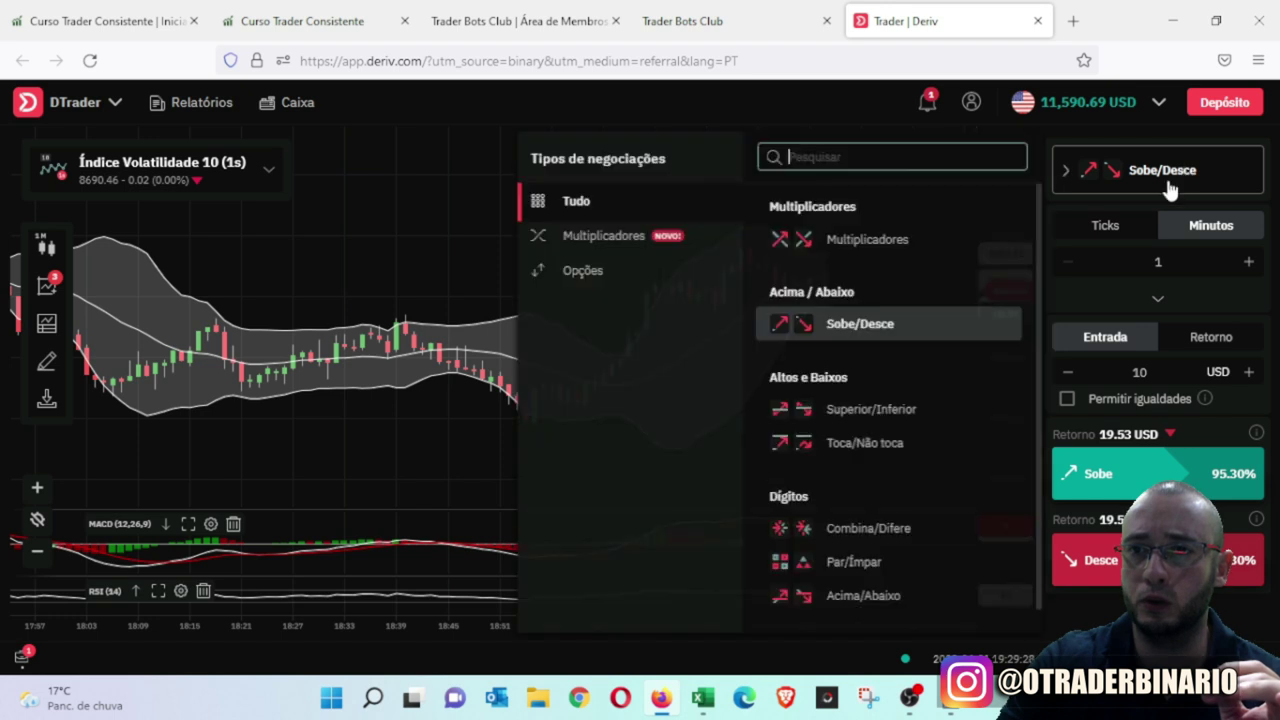
click(845, 409)
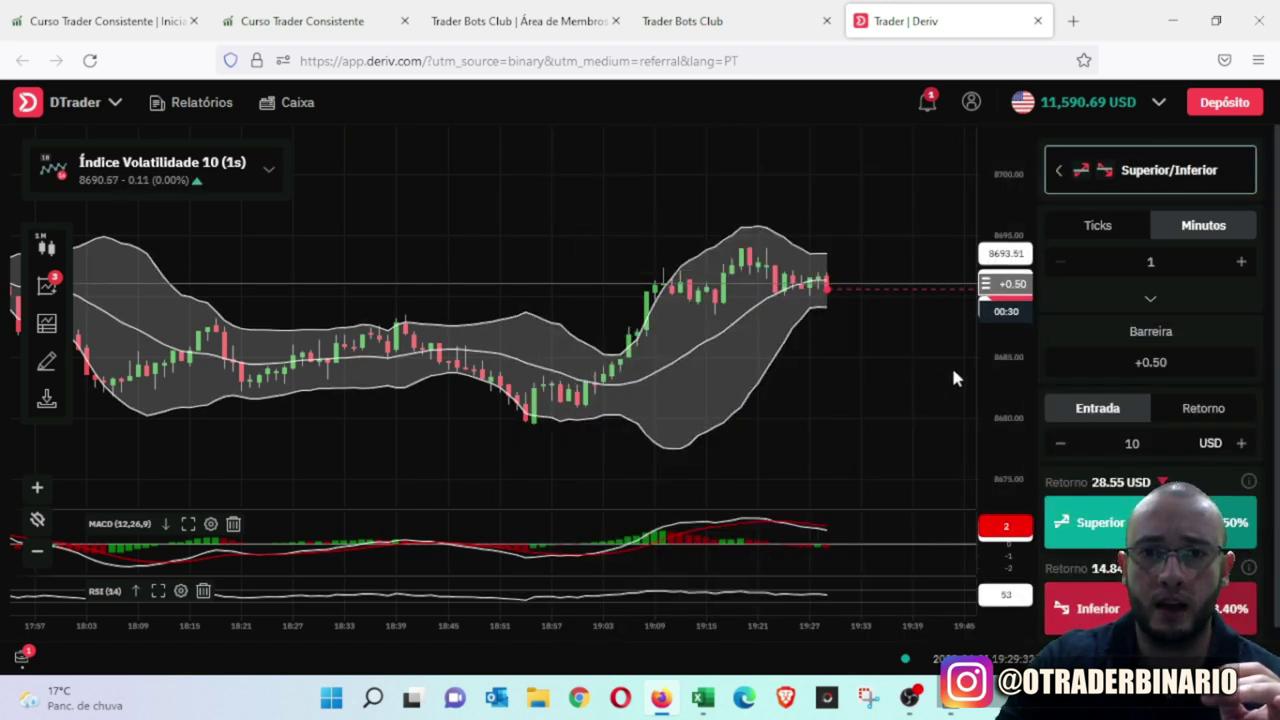
scroll(953, 371, down, 2)
scroll(953, 378, up, 2)
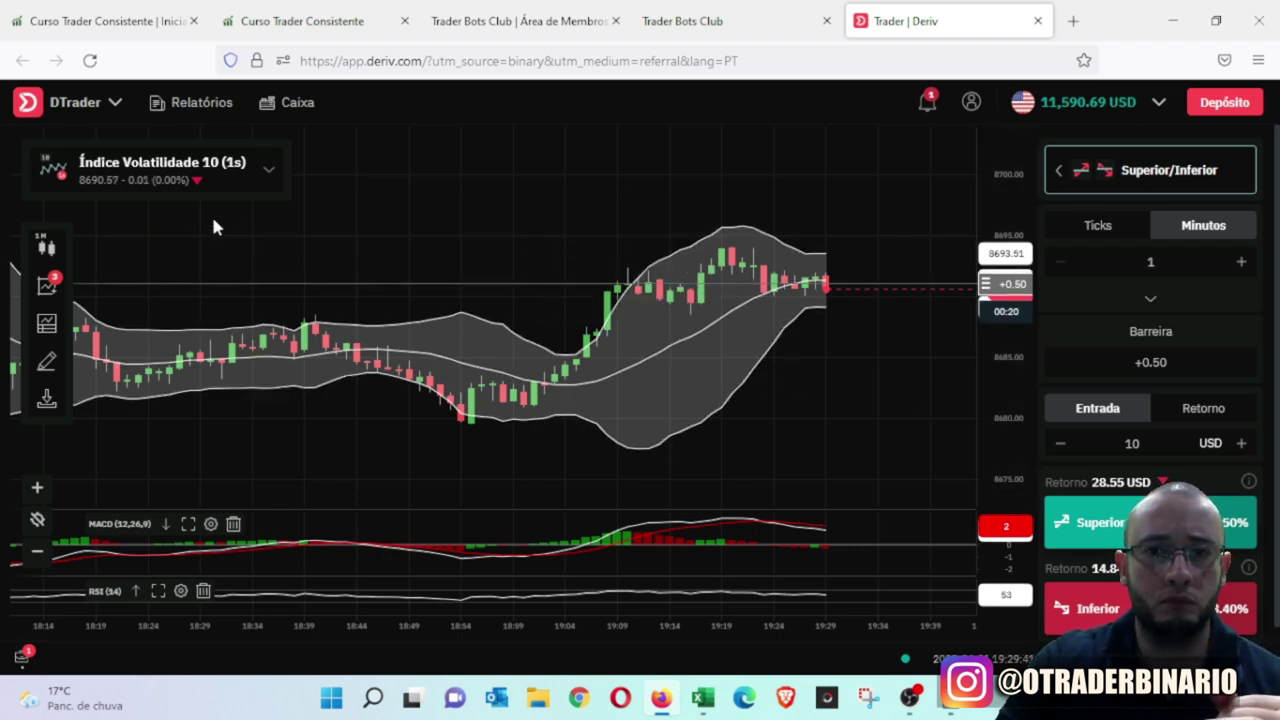
Step: Change the market to Índice Volatilidade 25 (1s) and set the stake to 100 USD
click(166, 178)
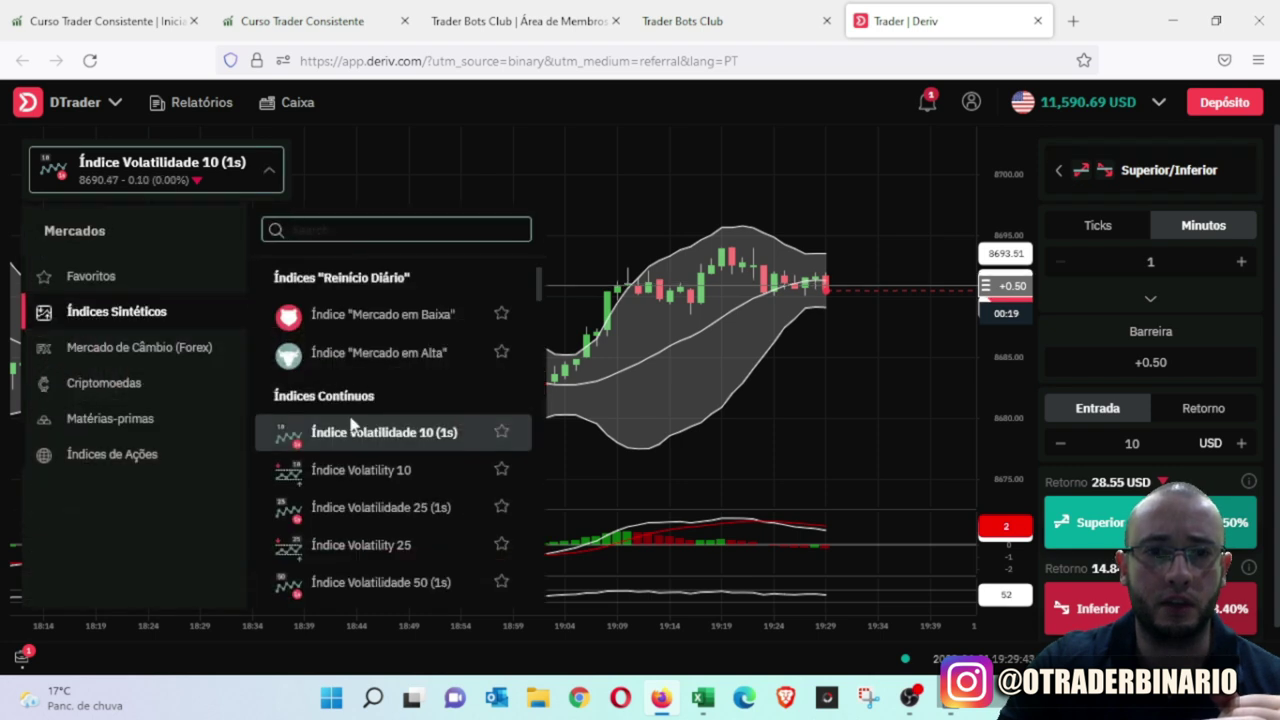
click(406, 506)
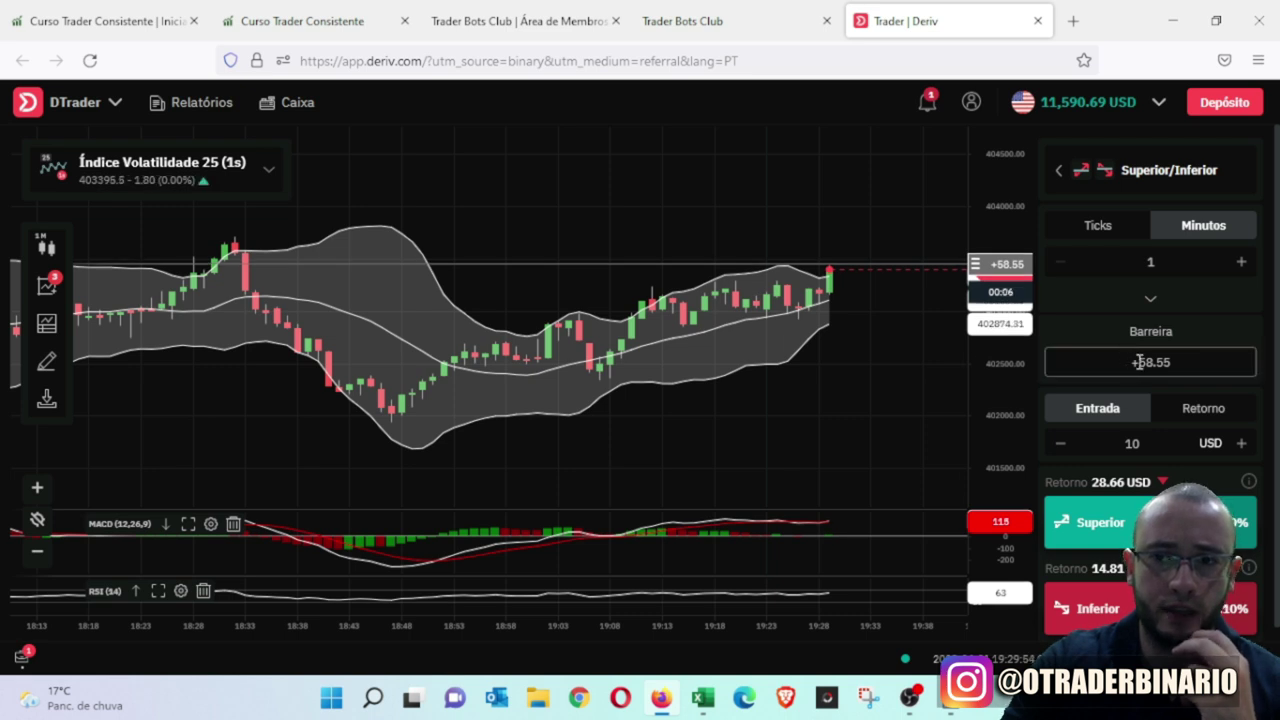
click(1155, 443)
text(0)
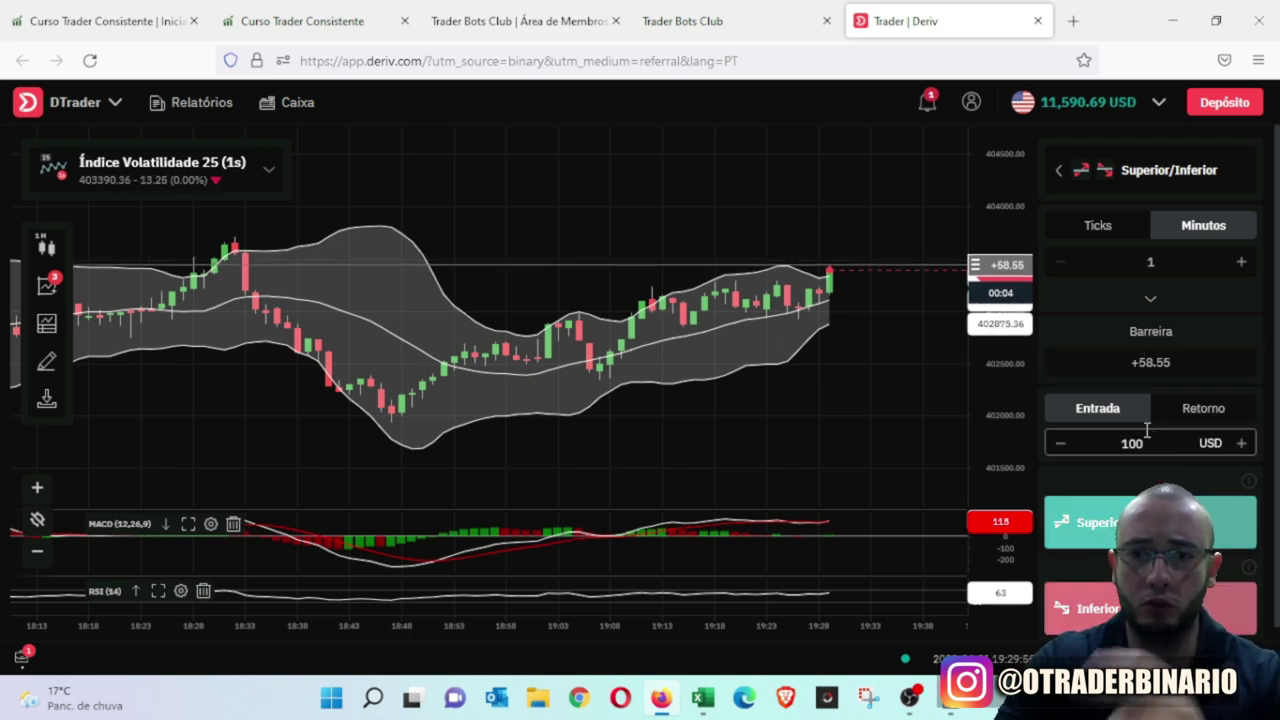
Step: Try barriers of +120 and +145, settle on +160, and buy a 1-minute Inferior contract
drag(1138, 362, 1204, 358)
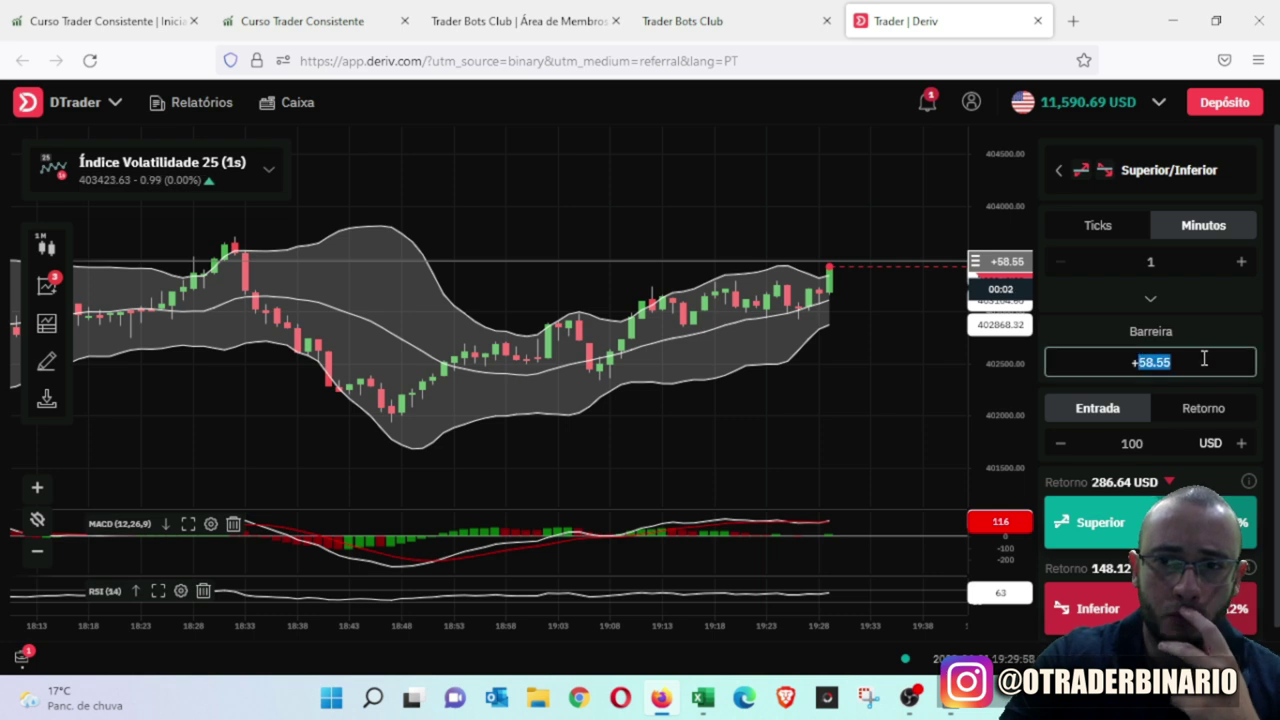
text(120)
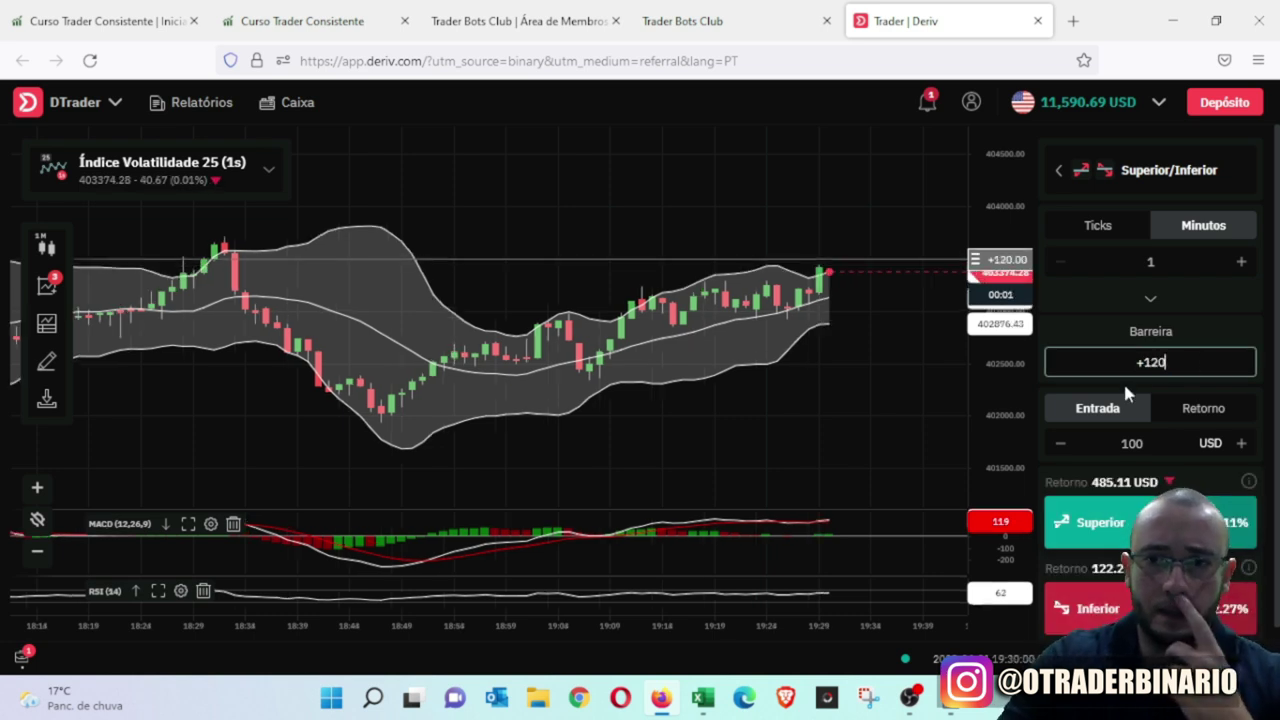
drag(1148, 362, 1196, 366)
text(145)
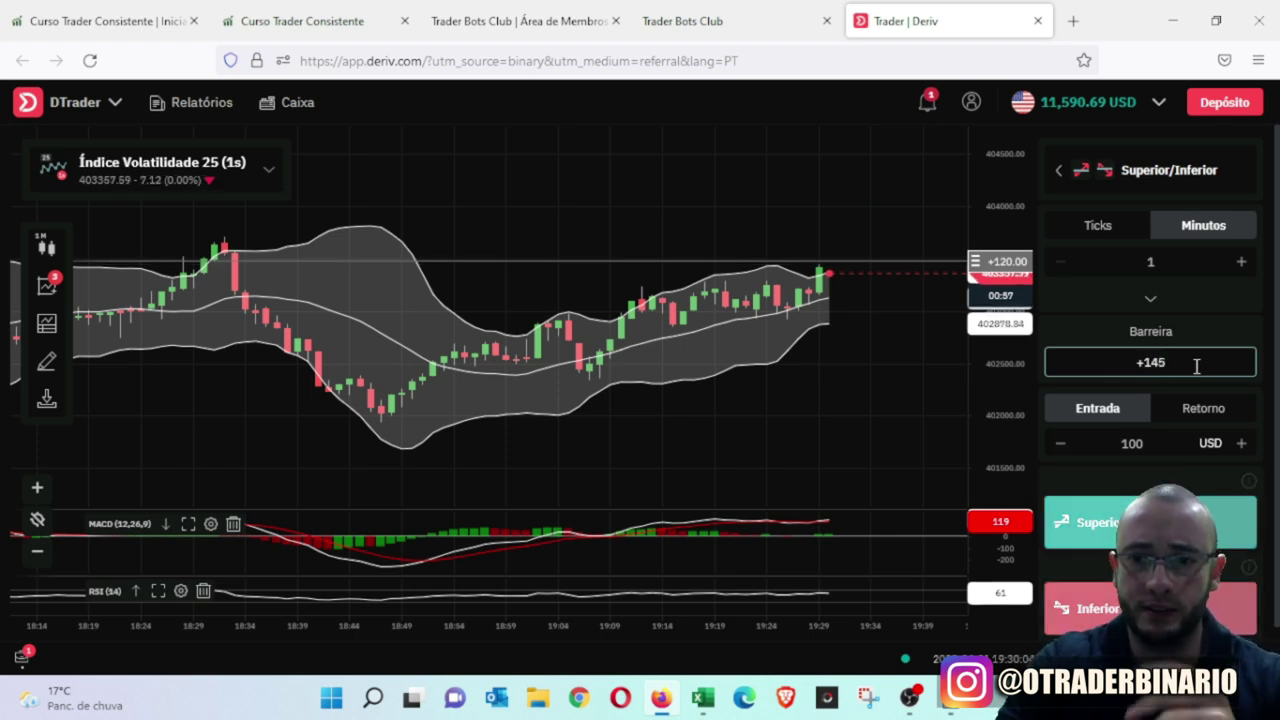
key(BackSpace)
key(BackSpace)
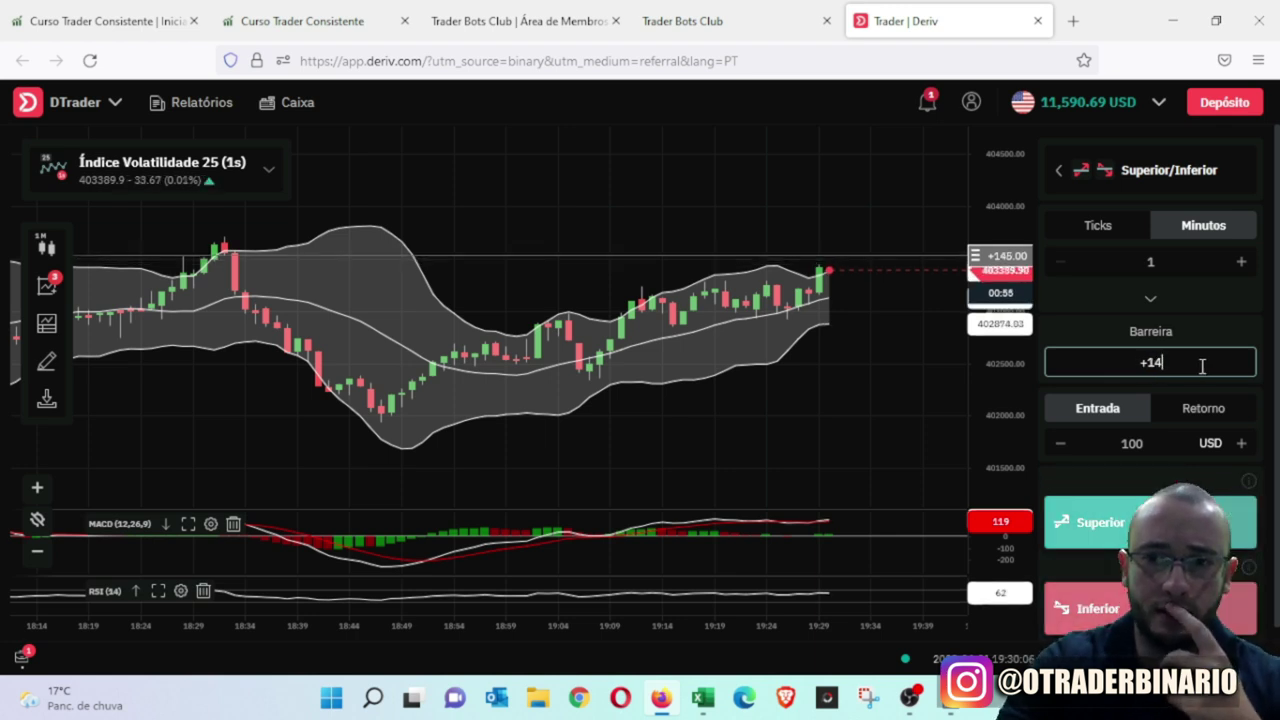
text(60)
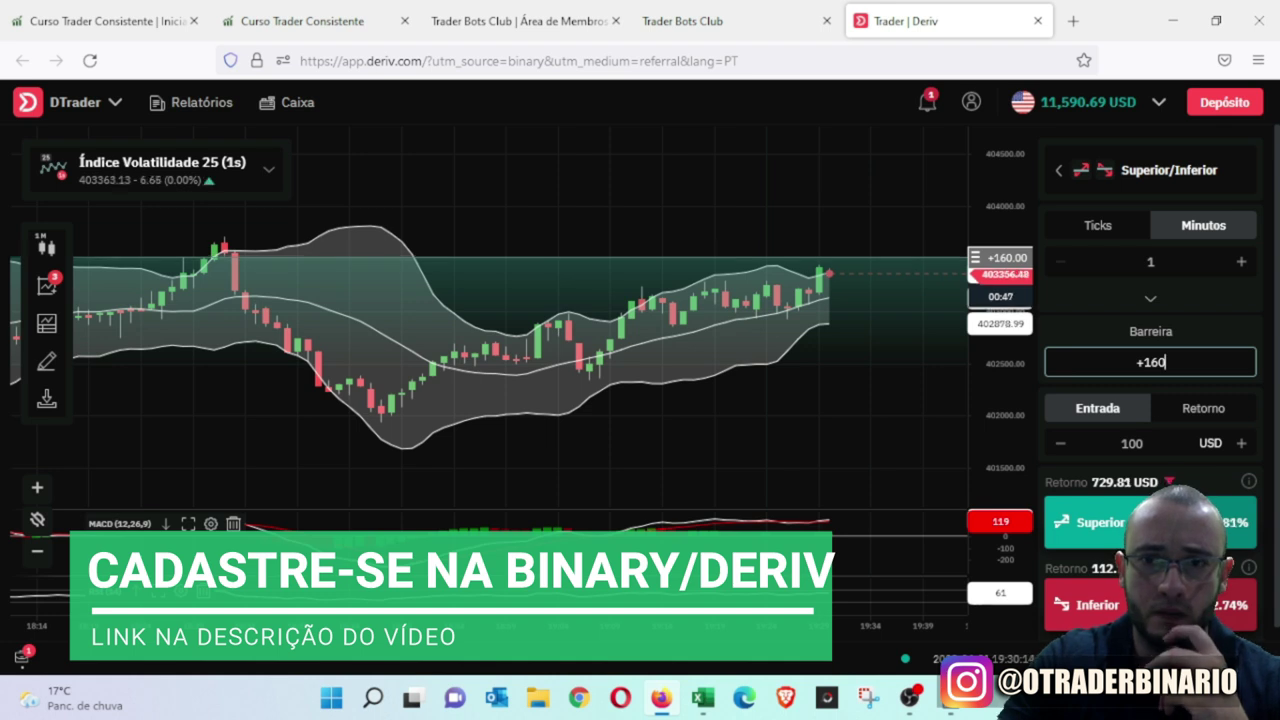
click(1150, 604)
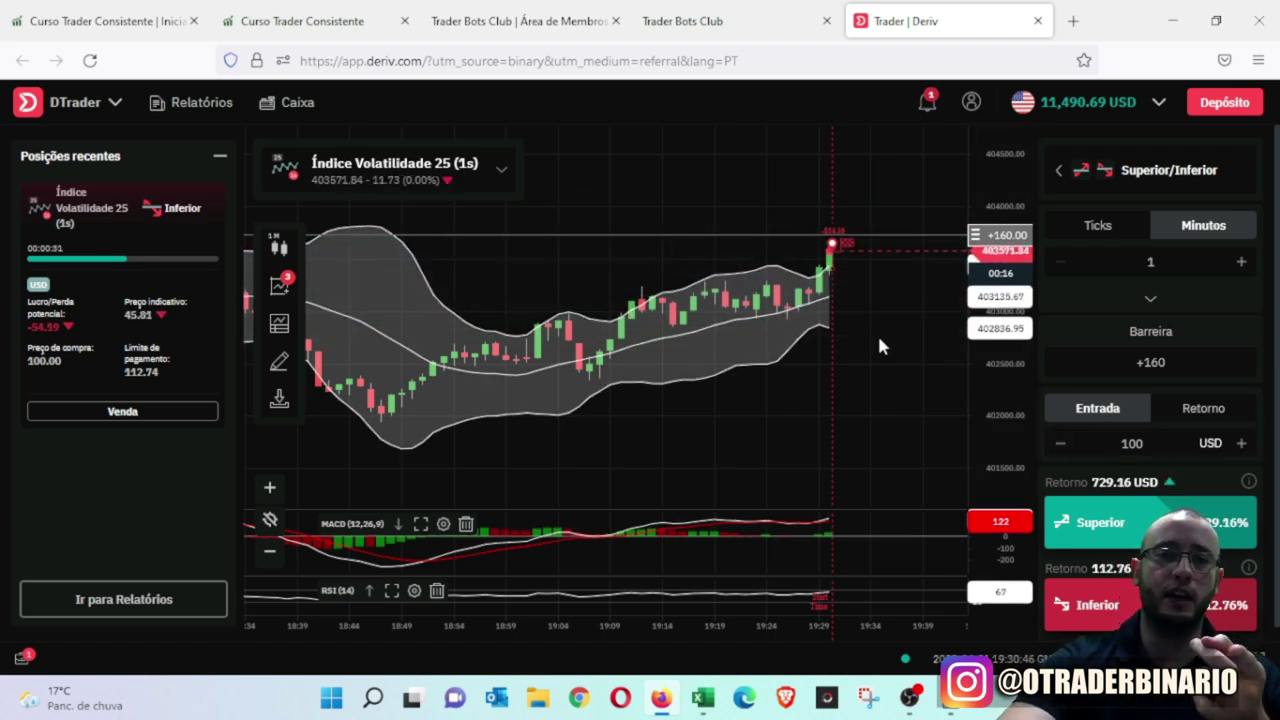
Step: Follow the open Inferior contract against its barrier on the chart until it expires
scroll(880, 345, up, 2)
scroll(901, 352, up, 1)
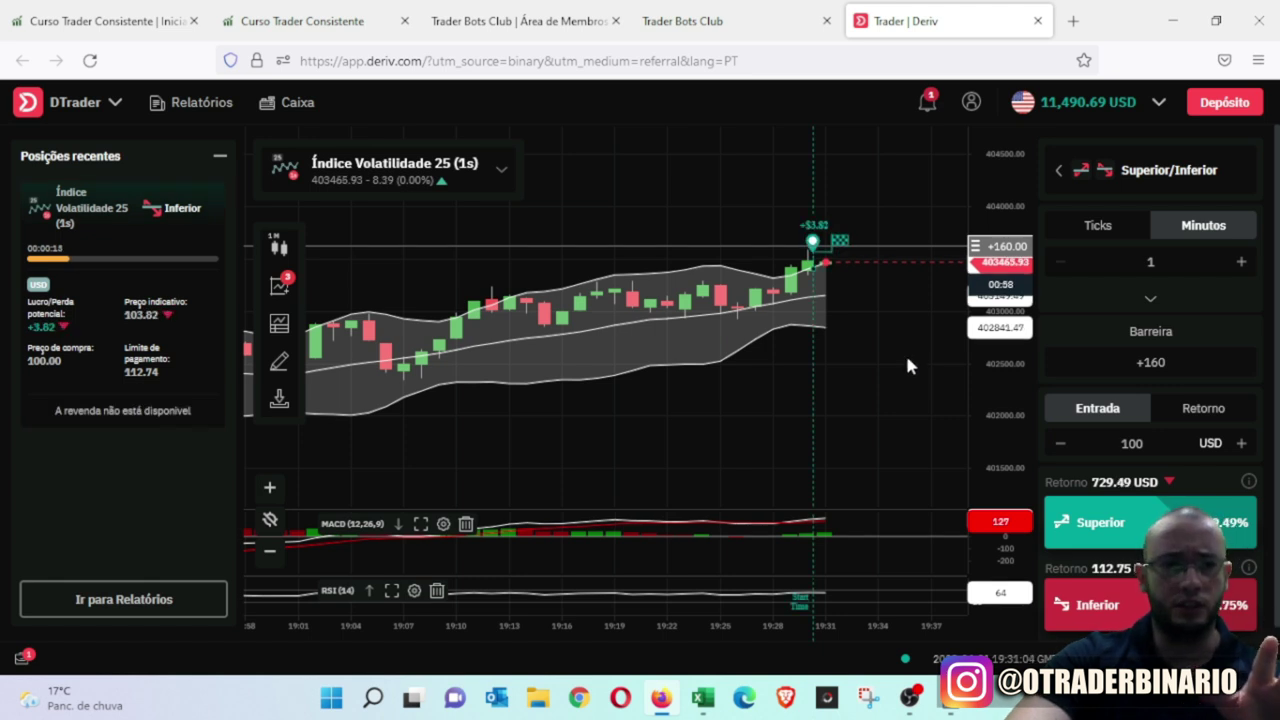
scroll(917, 308, up, 2)
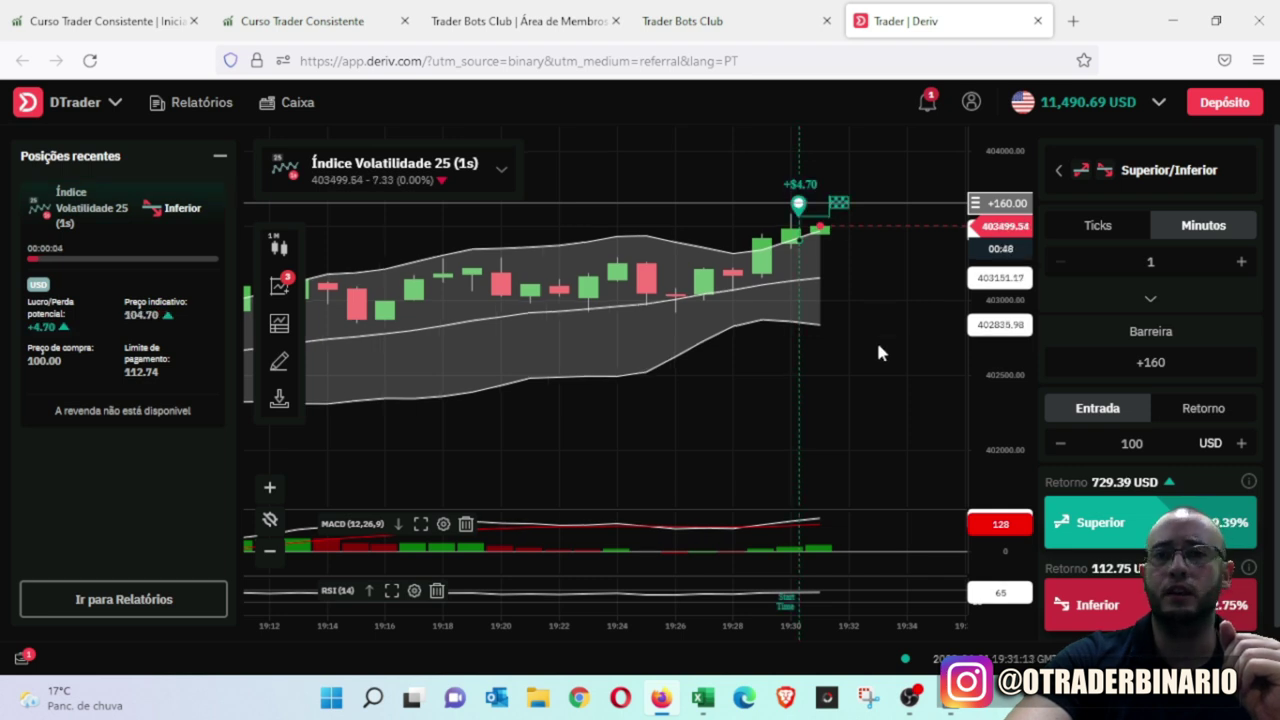
scroll(879, 351, down, 3)
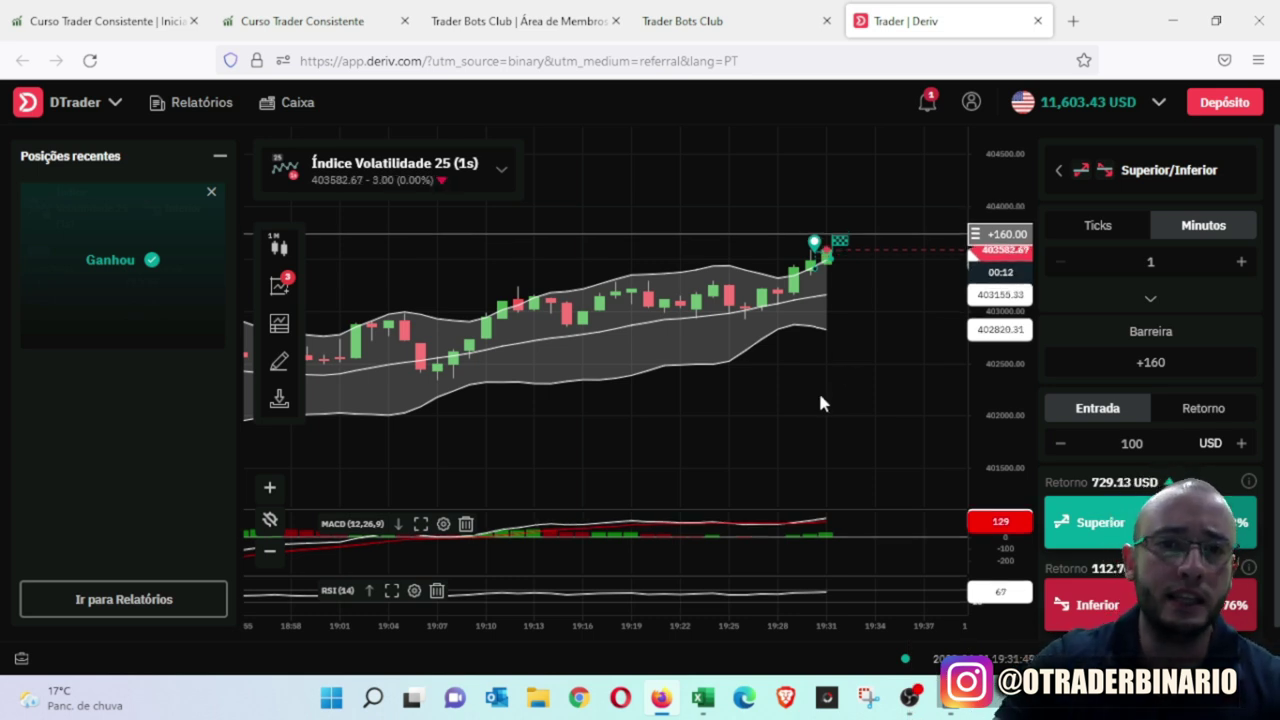
Step: Examine the recent candles in relation to the Bollinger Bands, the MACD and the +160 barrier
drag(714, 420, 754, 420)
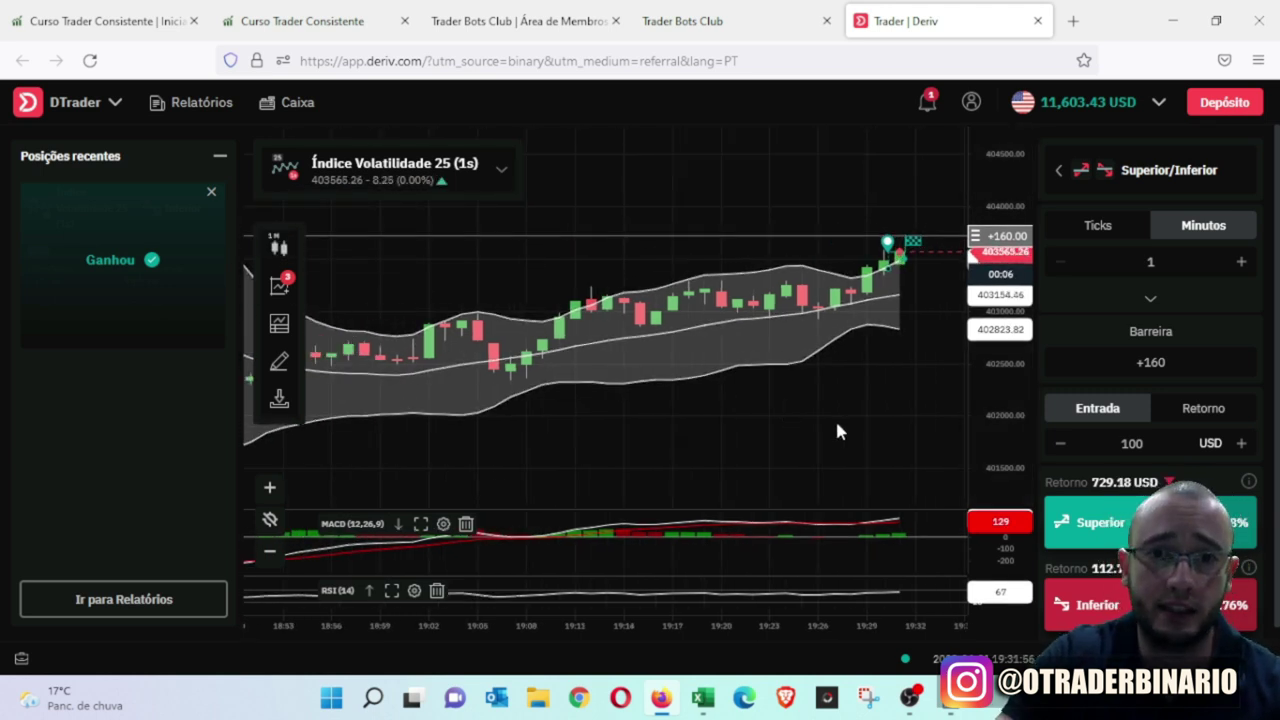
scroll(840, 428, down, 4)
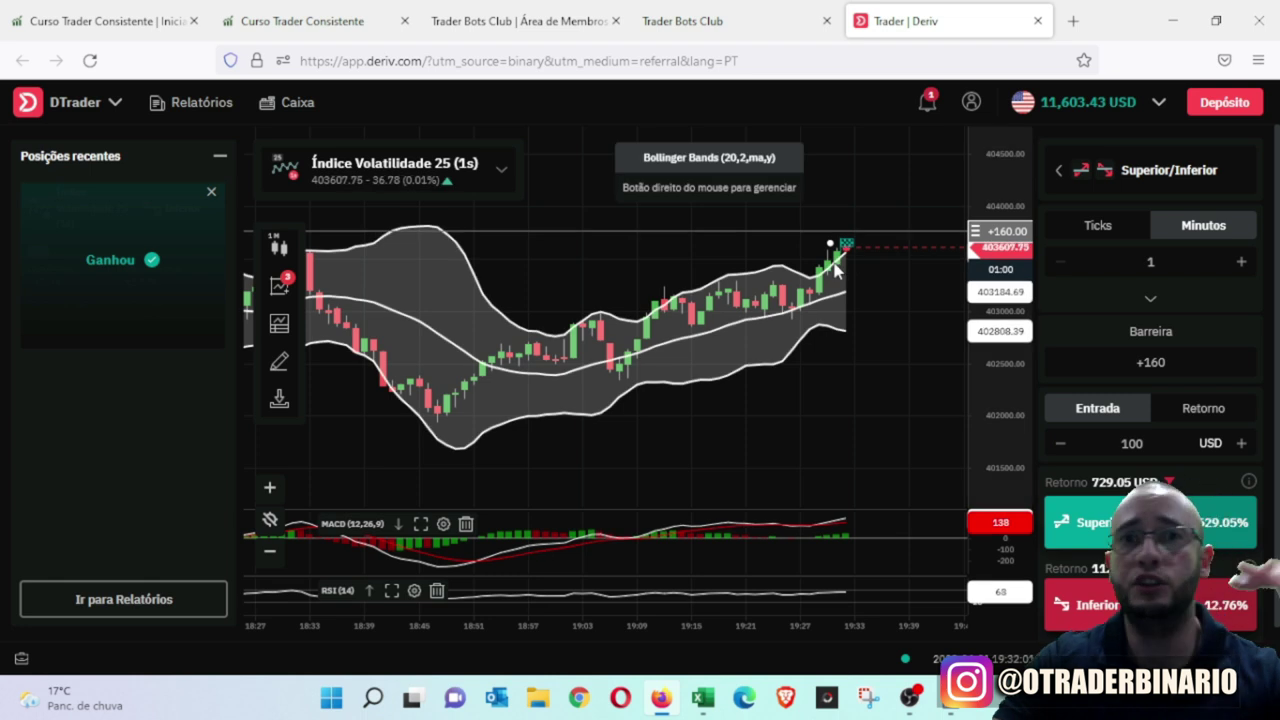
scroll(887, 298, up, 2)
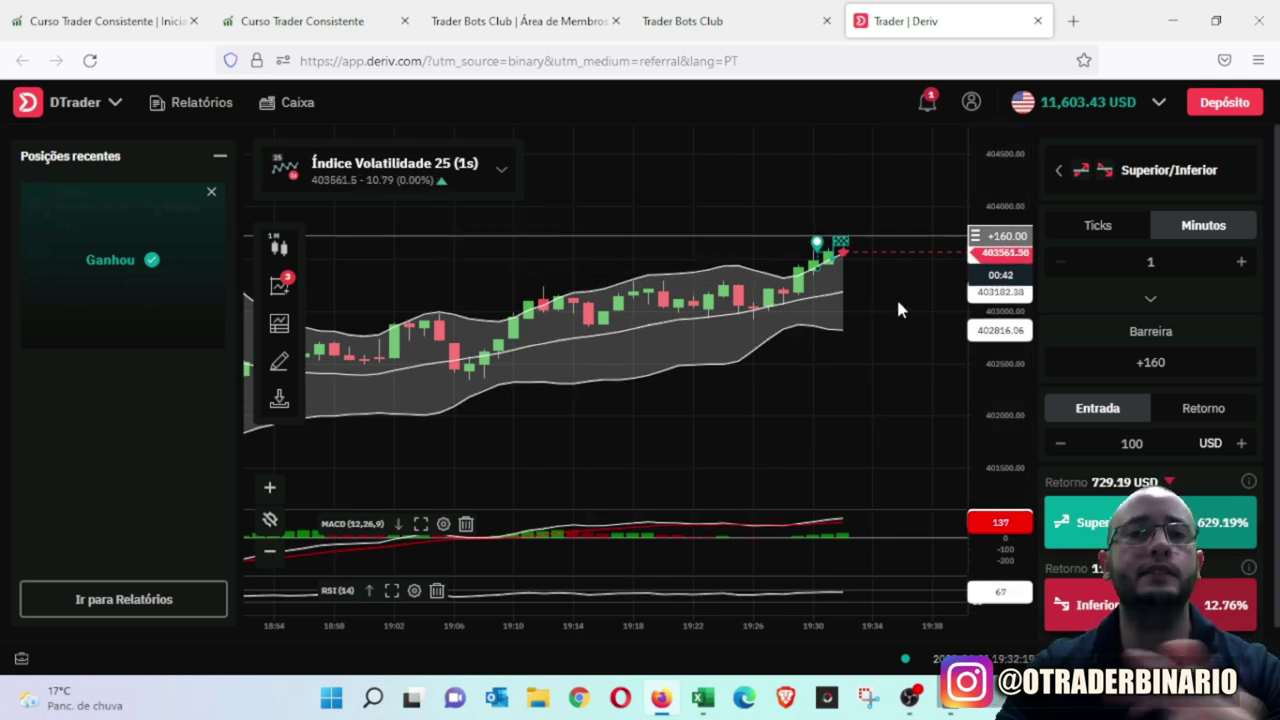
scroll(895, 289, up, 2)
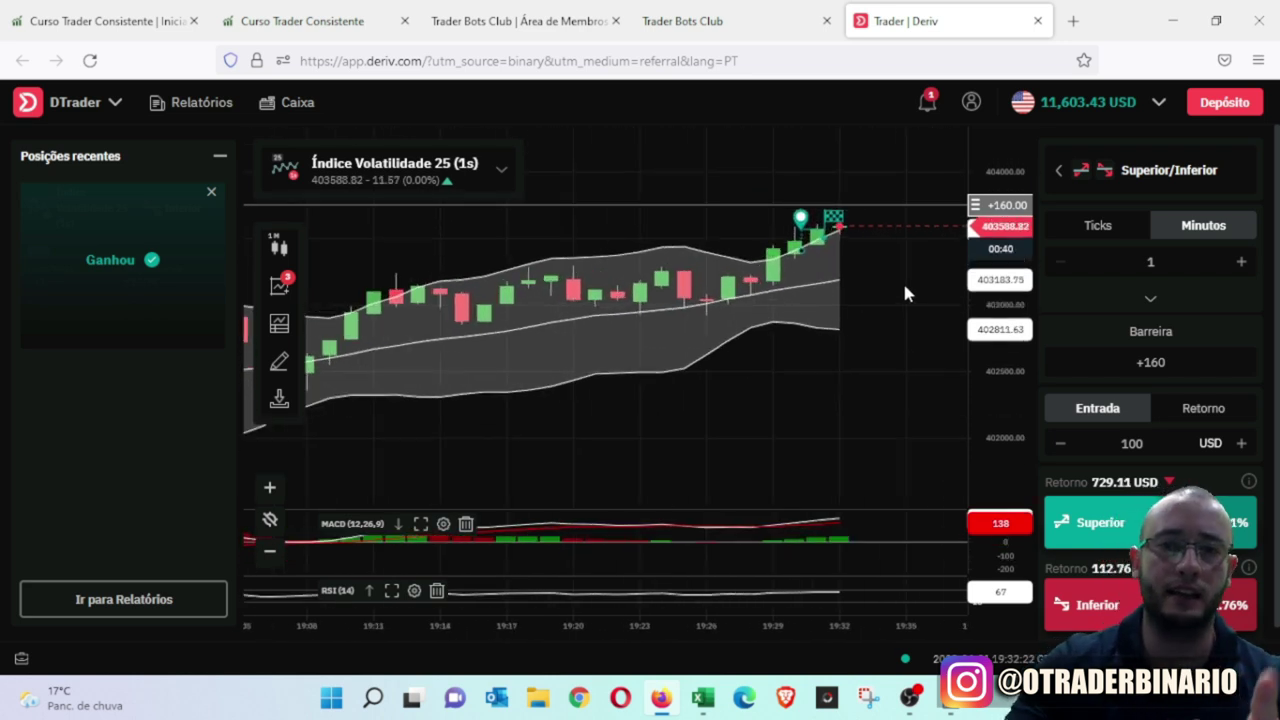
drag(915, 274, 845, 268)
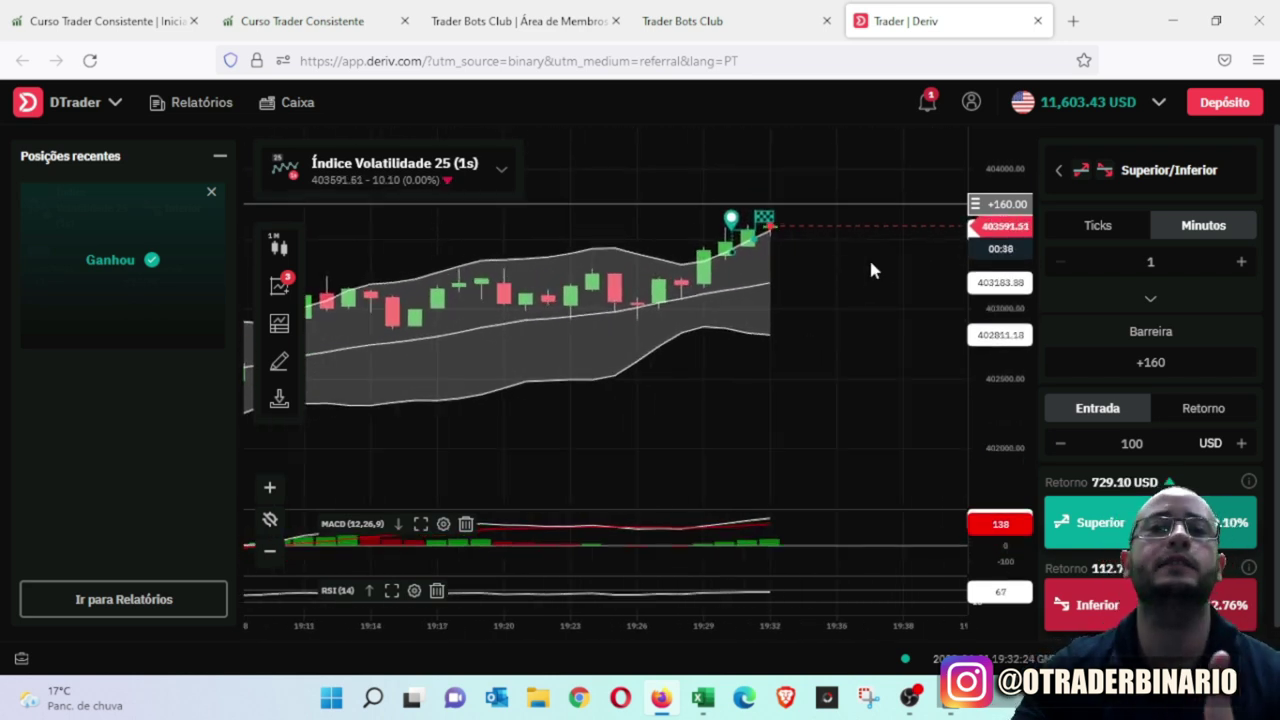
scroll(864, 292, down, 3)
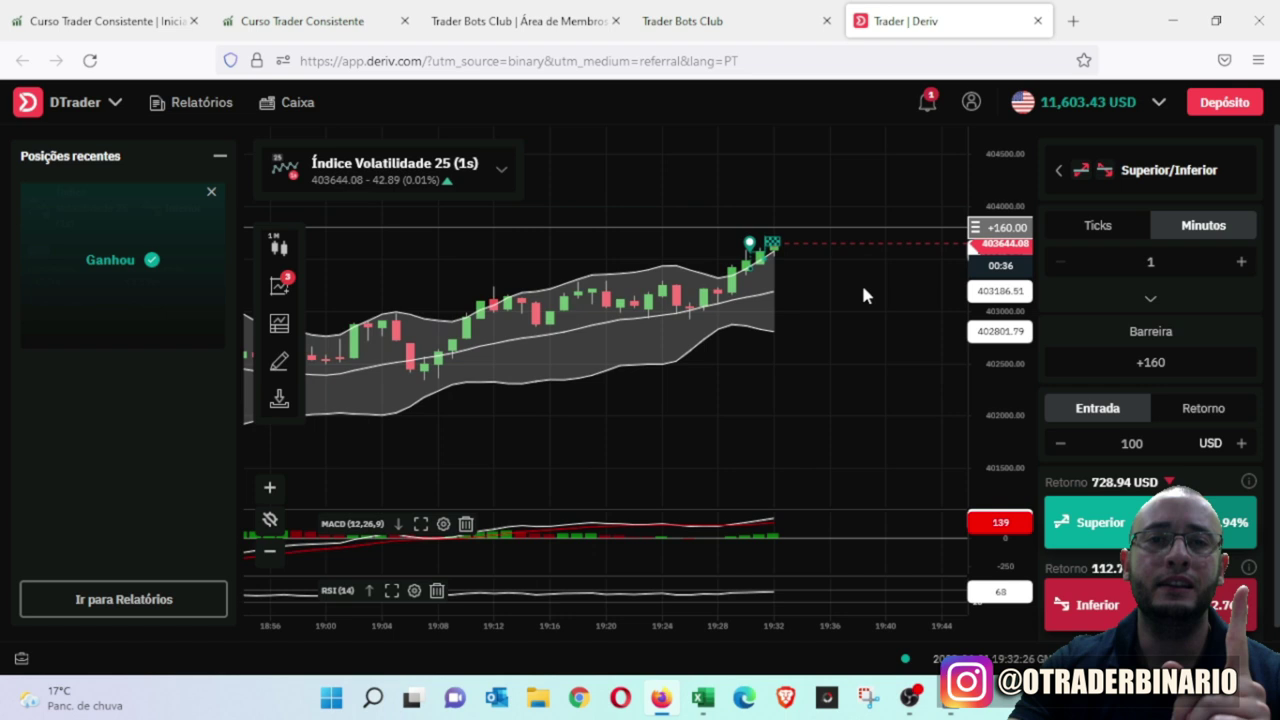
scroll(865, 295, up, 2)
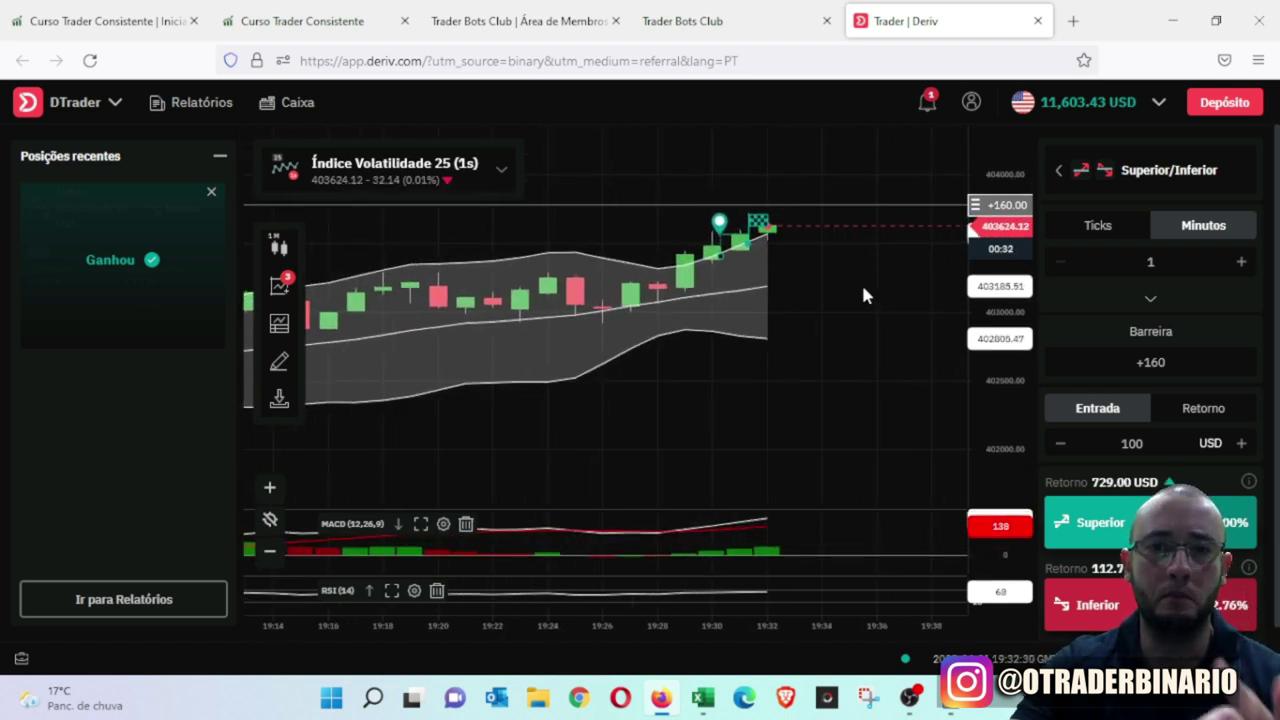
scroll(861, 282, down, 2)
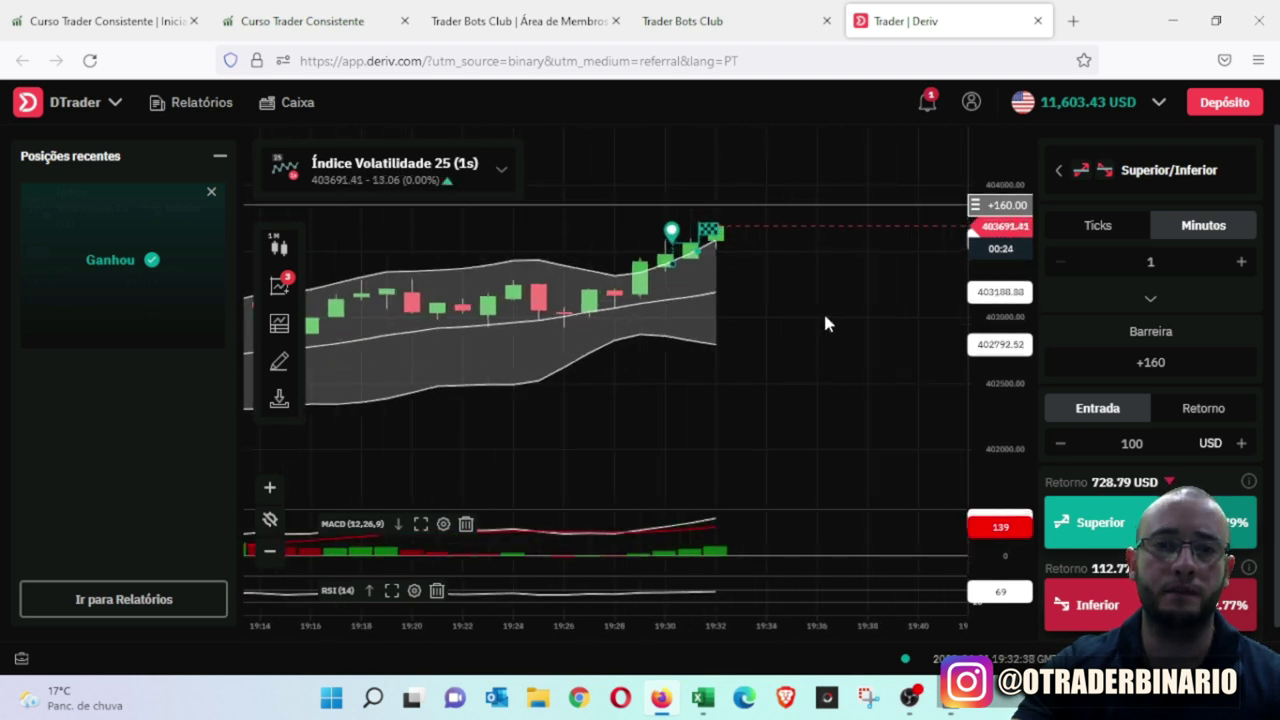
scroll(825, 312, down, 2)
scroll(860, 318, down, 3)
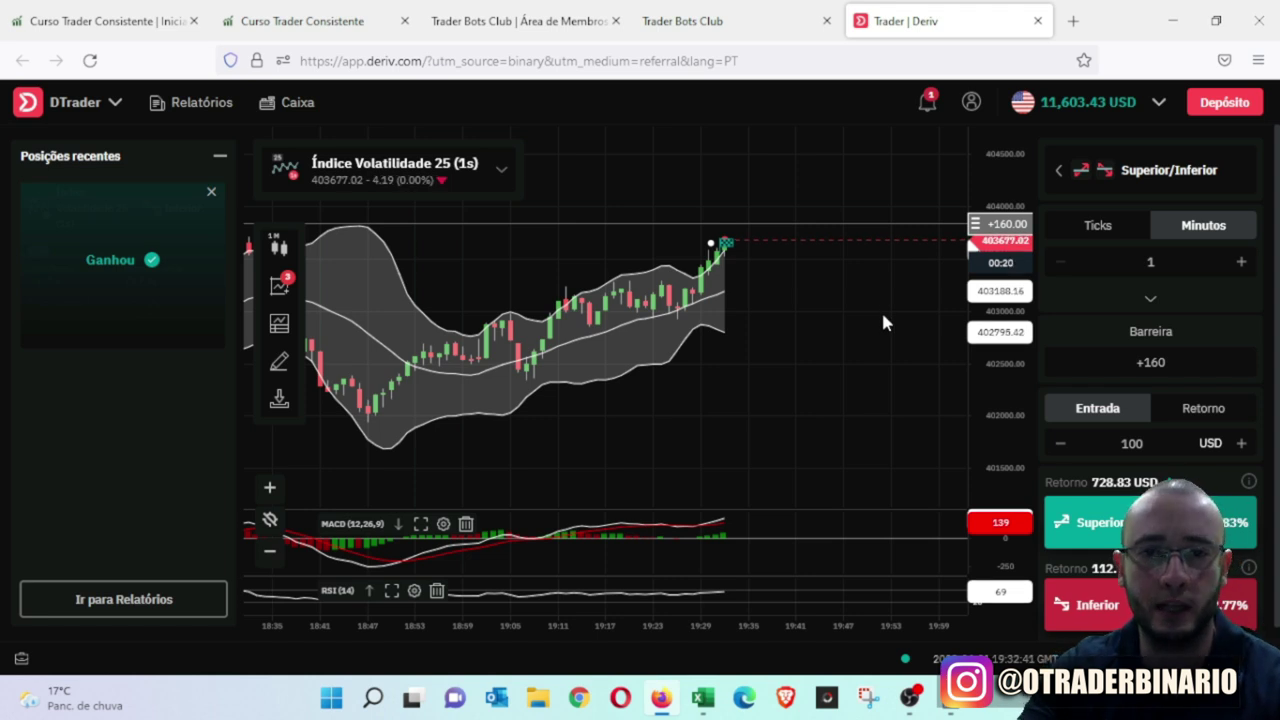
scroll(883, 322, down, 3)
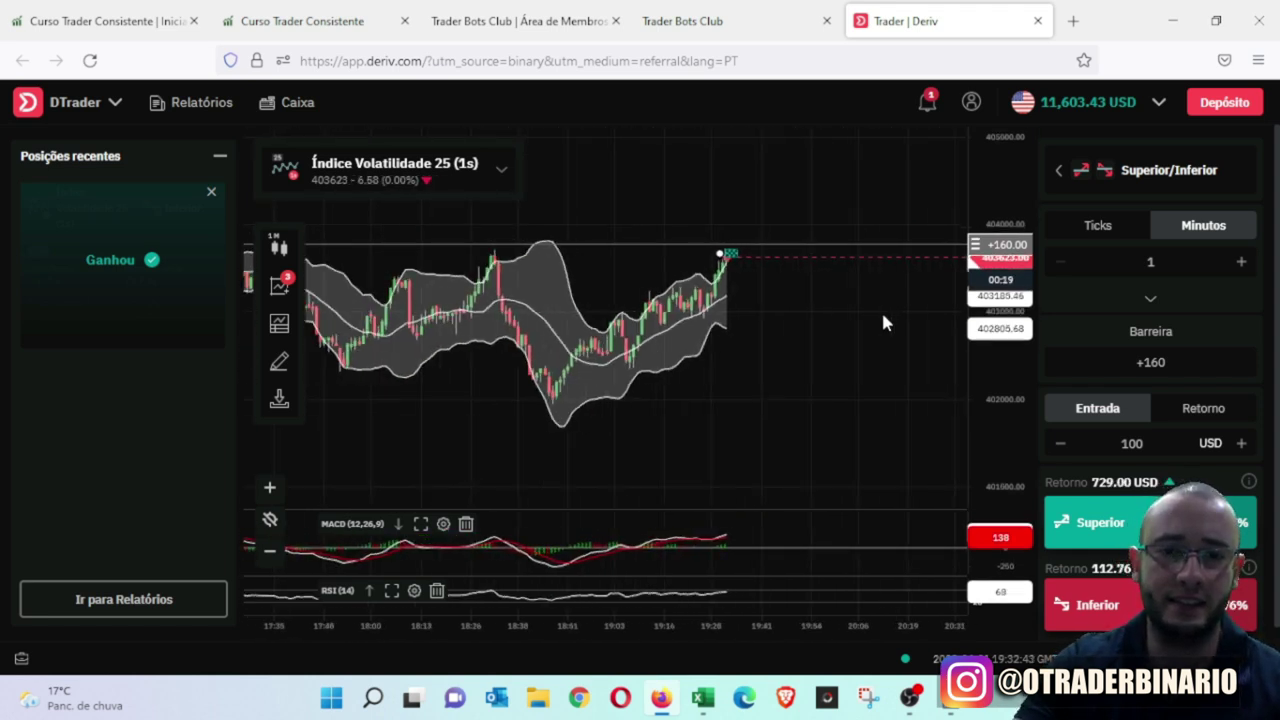
scroll(883, 322, up, 5)
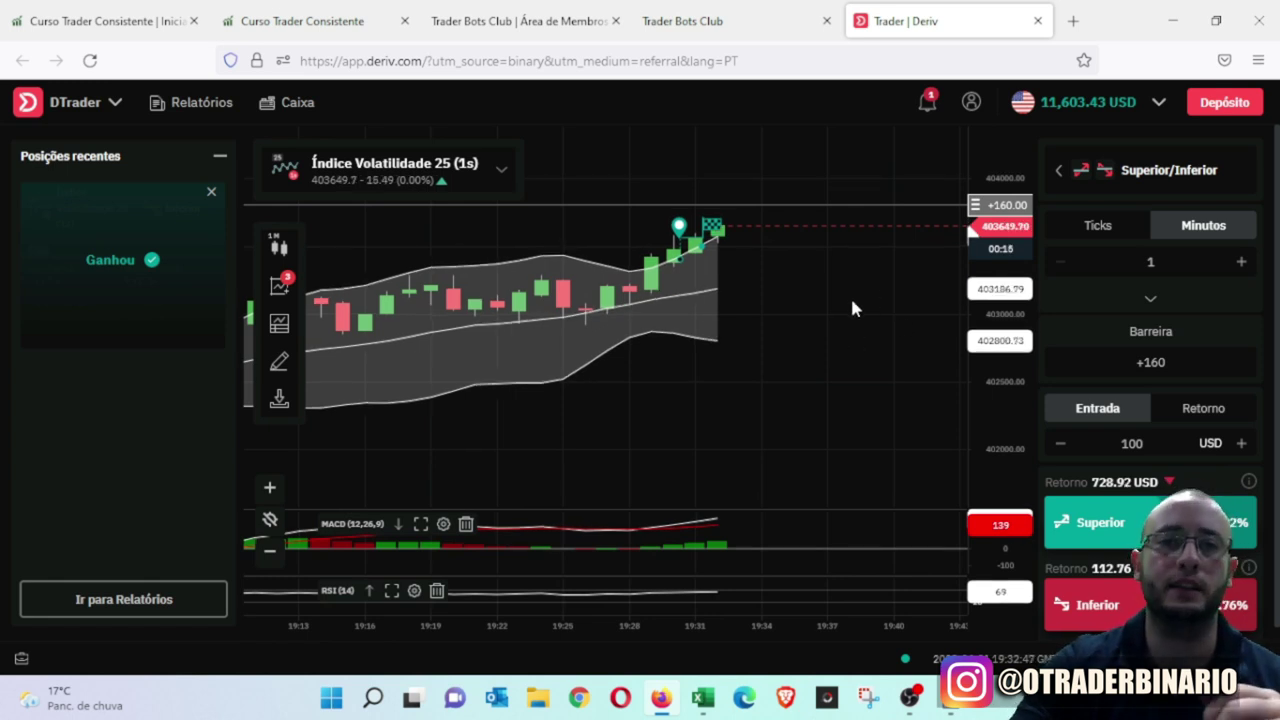
scroll(851, 300, down, 4)
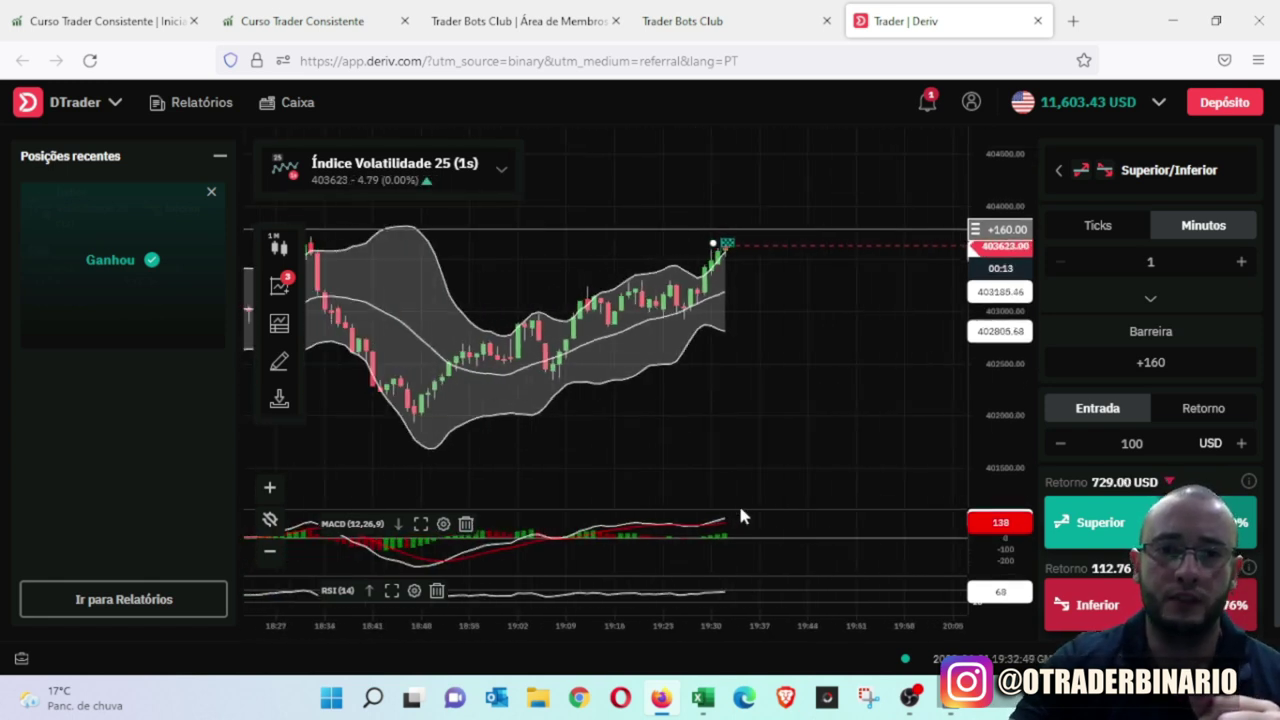
Step: Draw a rising trend line on the chart and adjust both ends to follow the recent candle highs
click(283, 360)
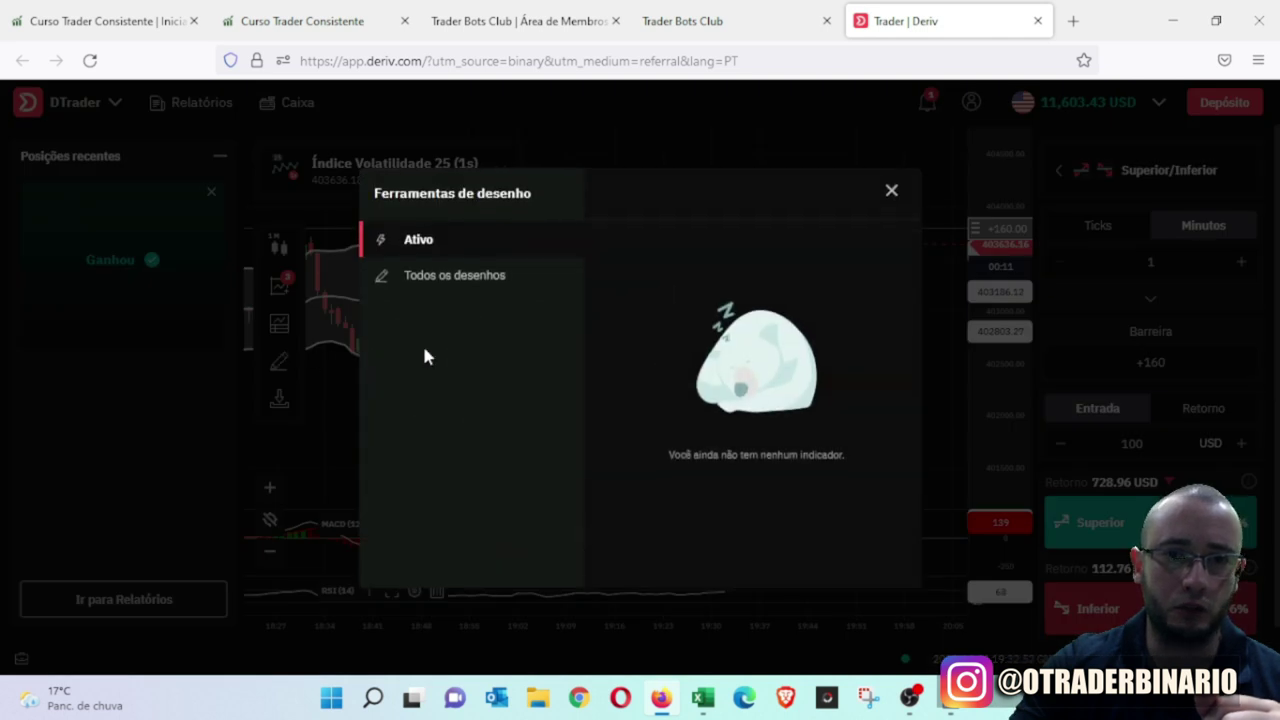
click(465, 275)
click(684, 406)
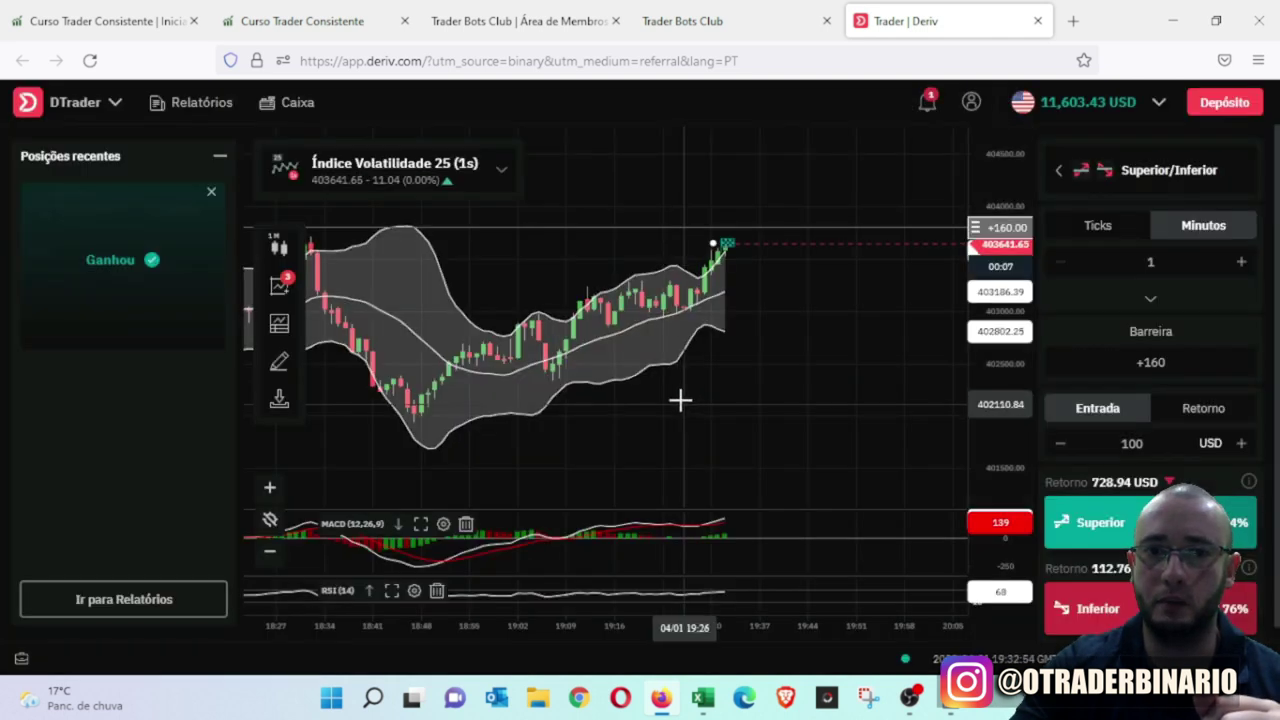
click(554, 291)
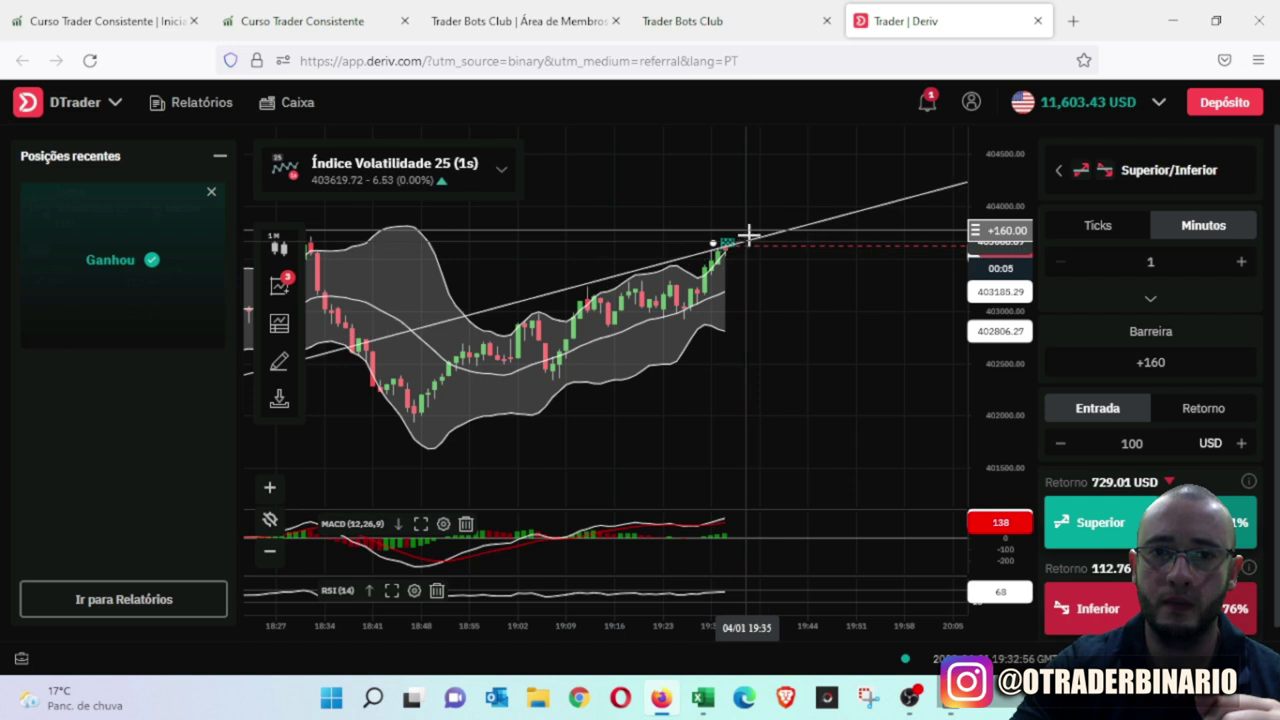
click(748, 234)
drag(551, 292, 485, 333)
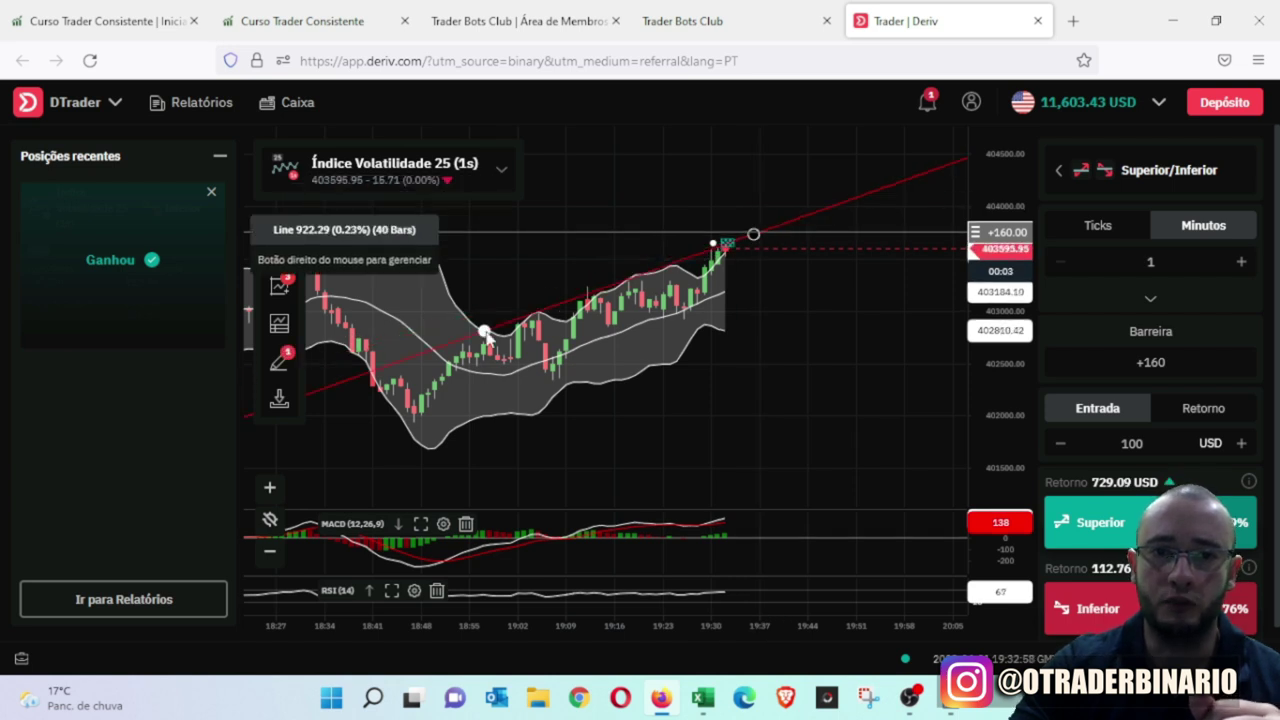
drag(751, 234, 760, 229)
Step: Raise the later end of the trend line slightly and compare the current candle with the line
scroll(809, 283, up, 5)
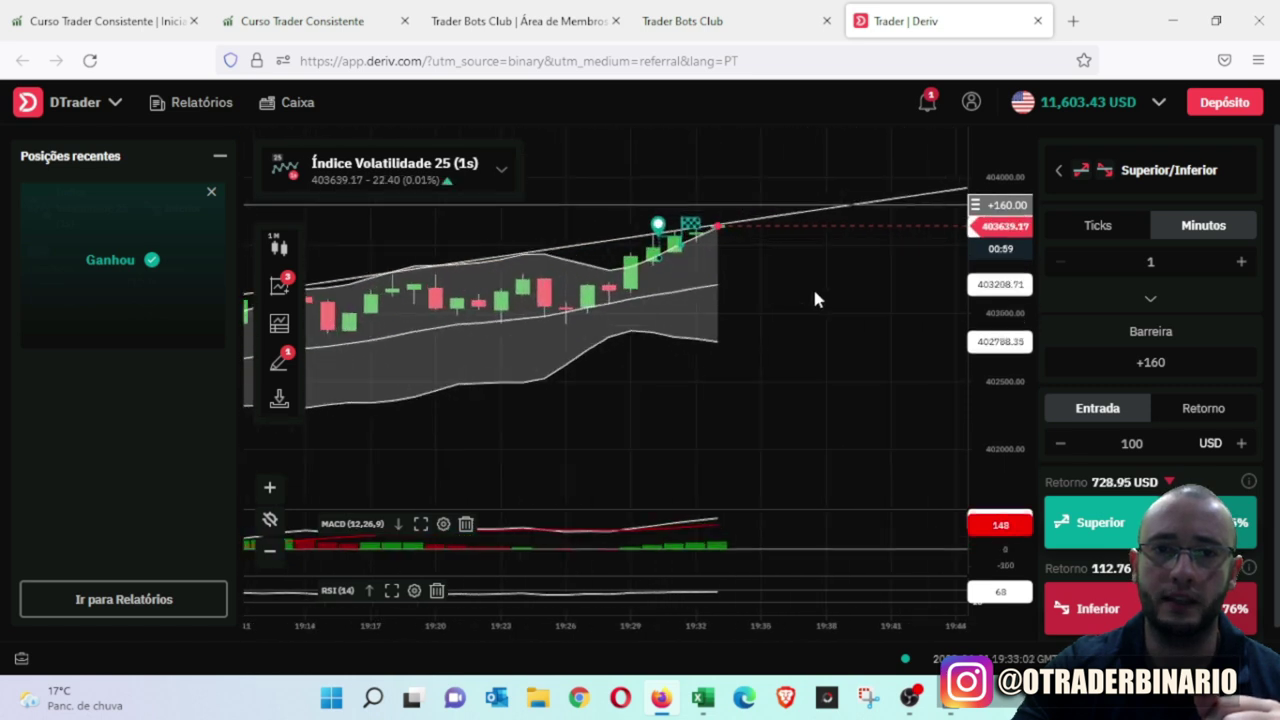
scroll(780, 300, down, 4)
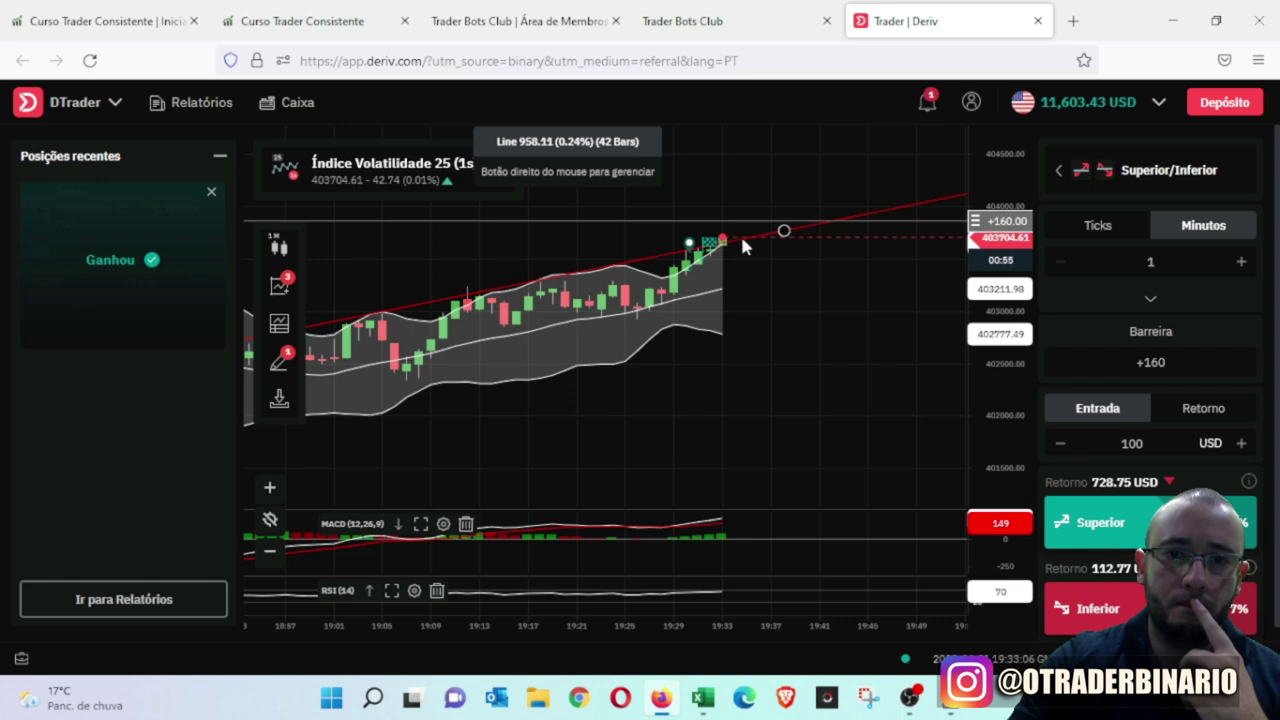
drag(785, 236, 786, 232)
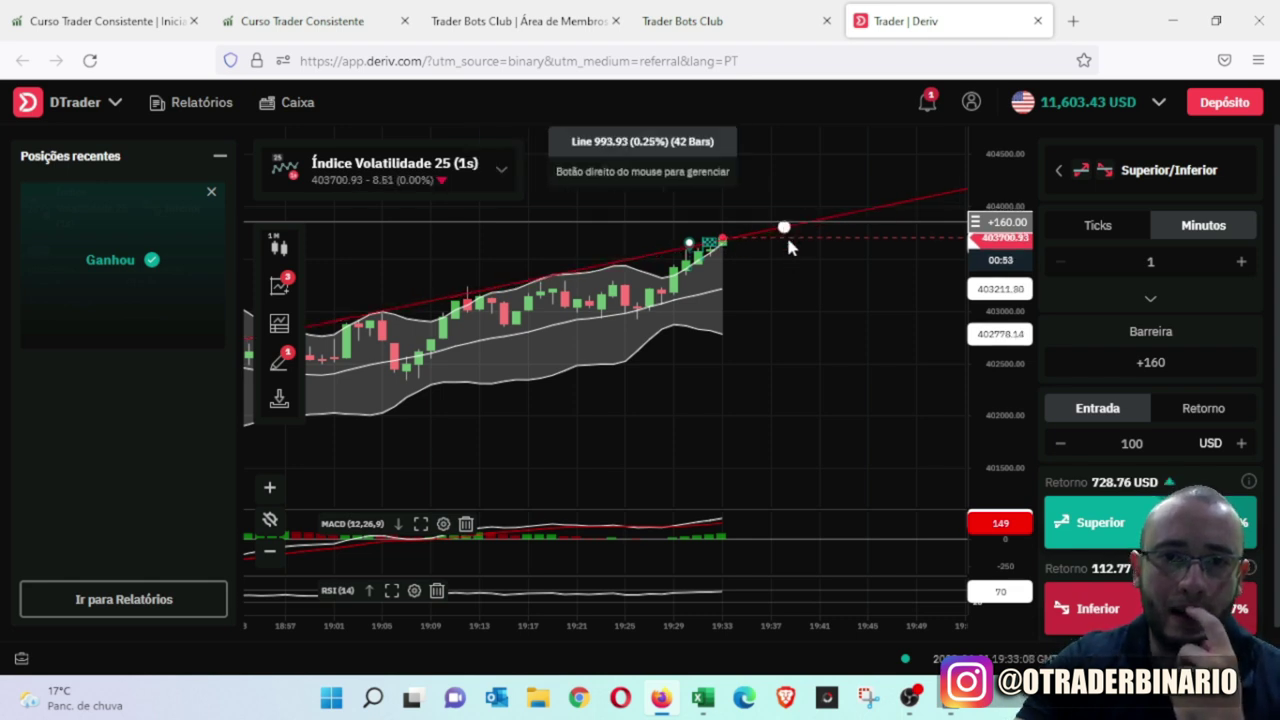
drag(677, 451, 645, 419)
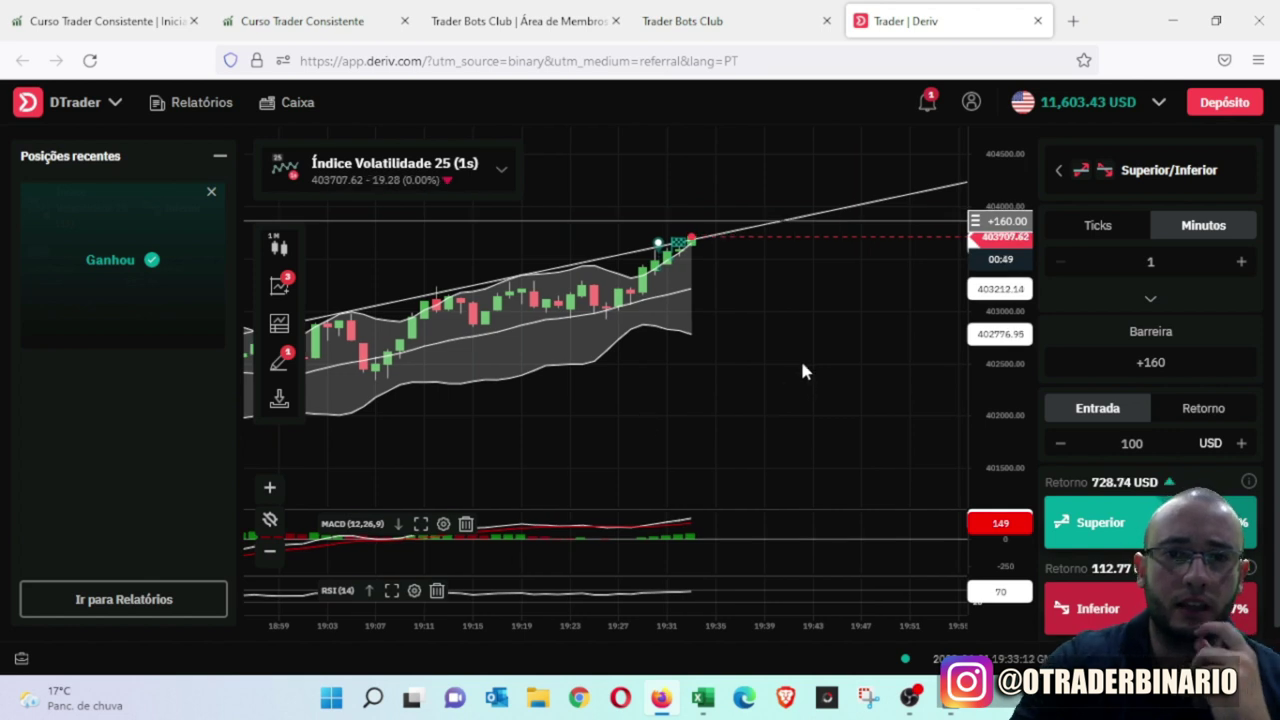
scroll(802, 360, up, 2)
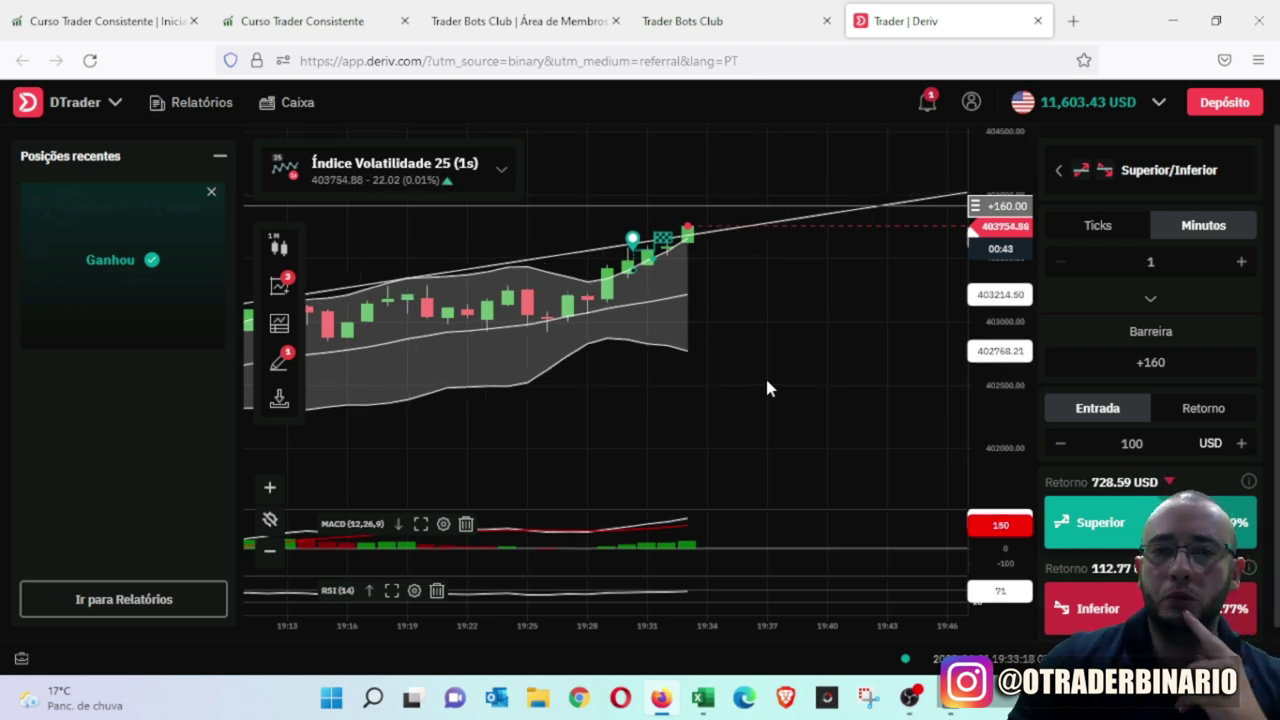
Step: Switch to Calculator and add the last contract's profit of 12,74 to the running total
mouse_move(150, 325)
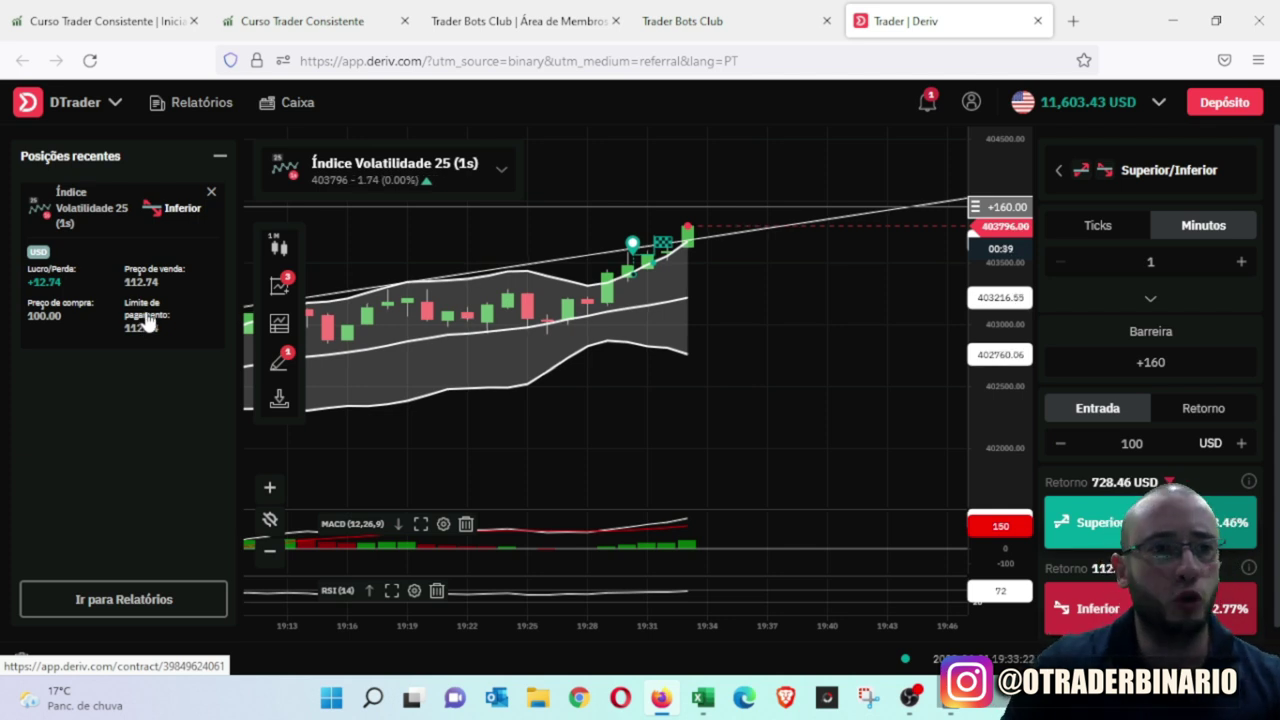
click(948, 698)
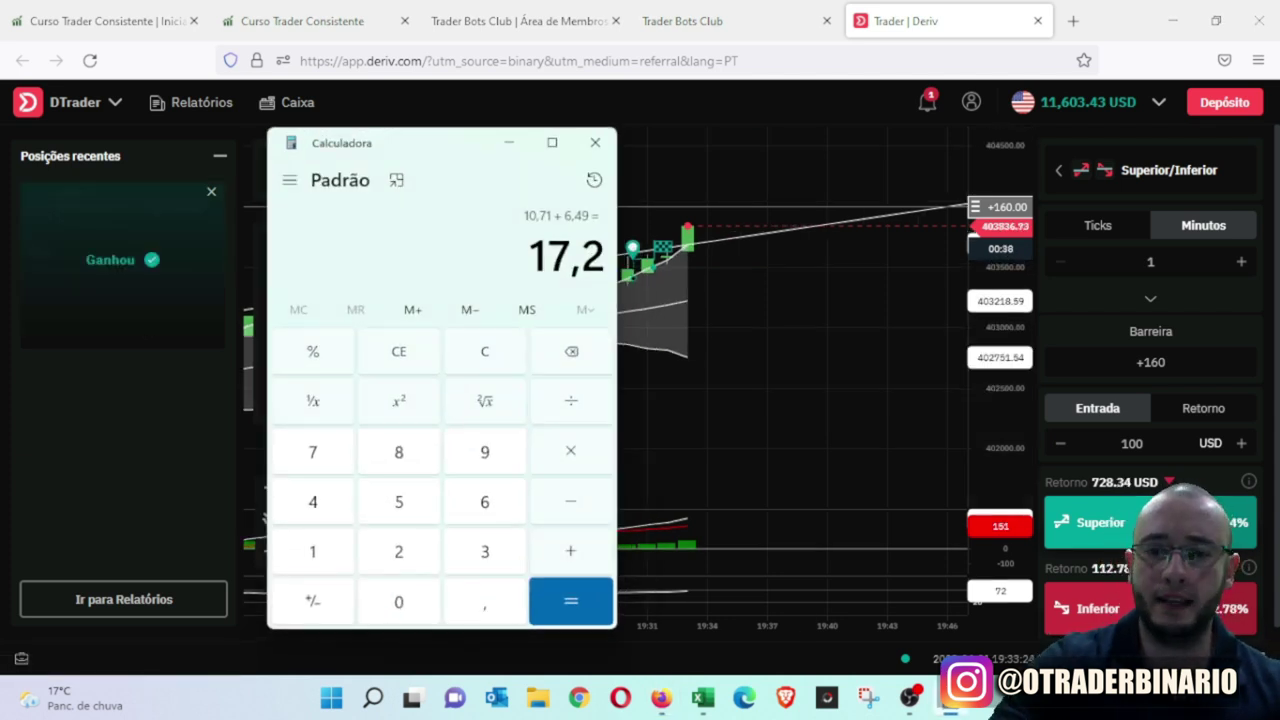
text(+ 12,7)
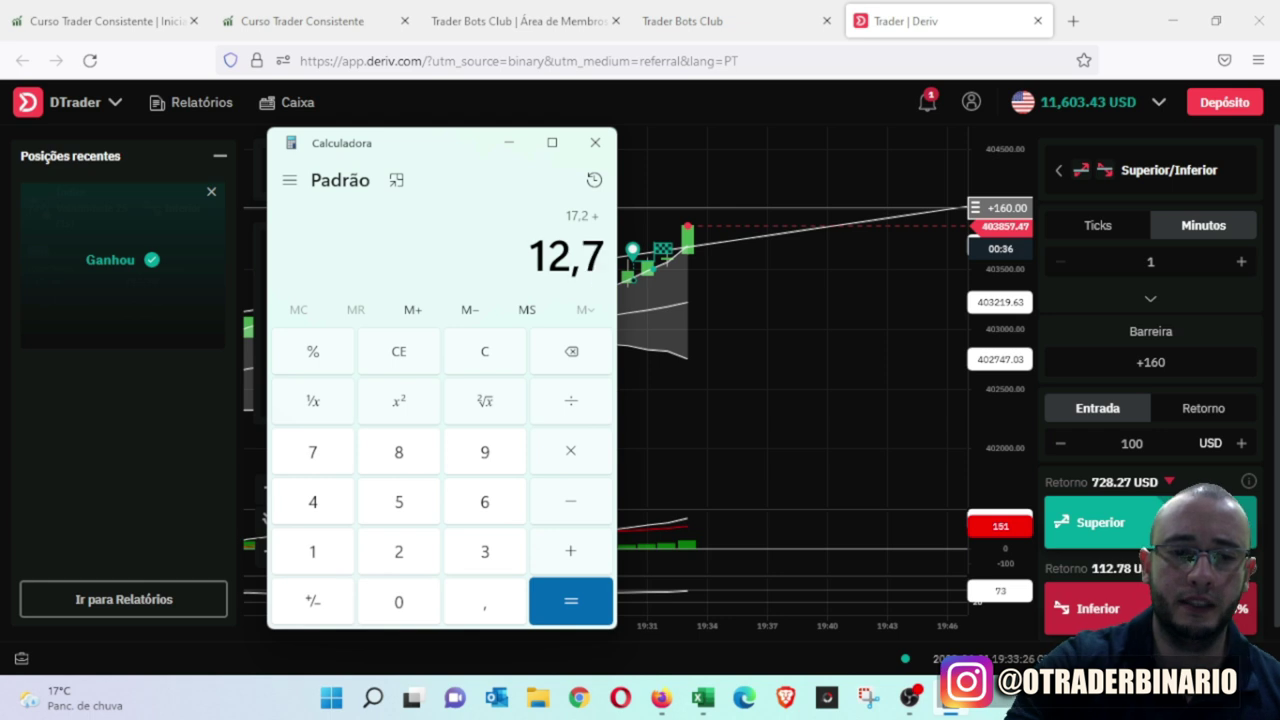
text(4)
key(Return)
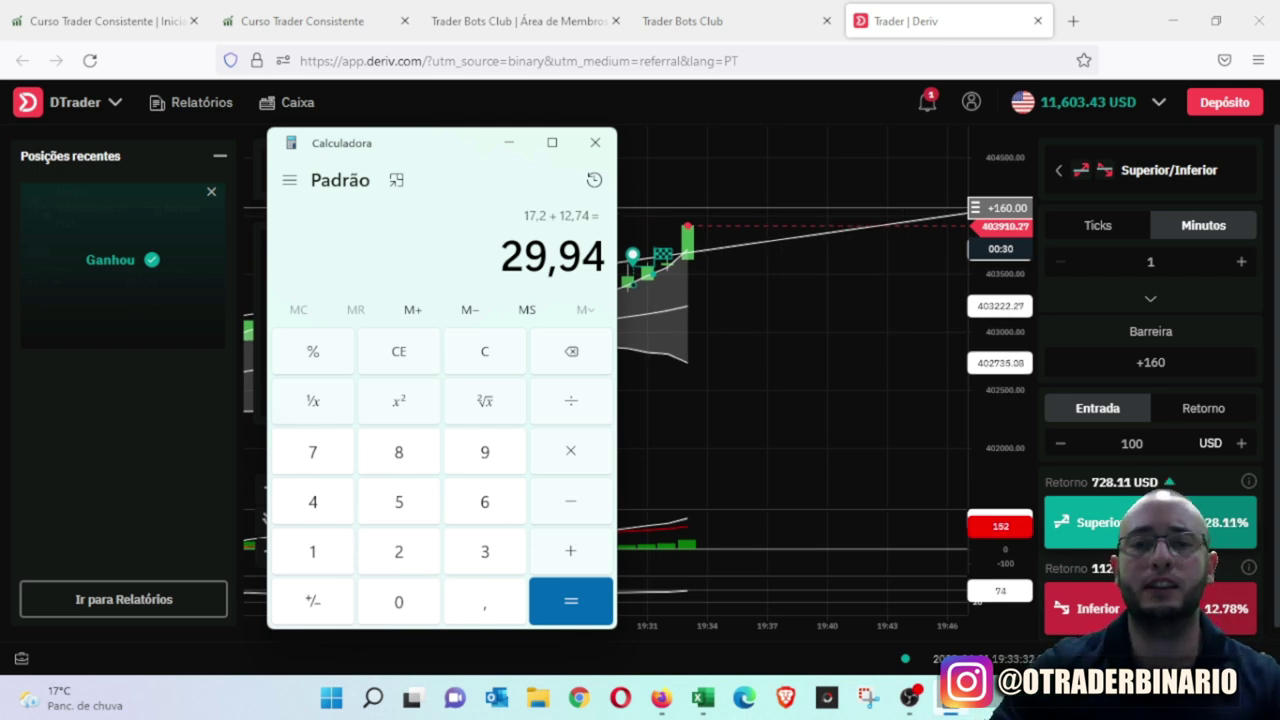
Step: In the Excel planning workbook's Abril sheet, enter 29,94 as the GANHOS value for 01/abr
click(700, 704)
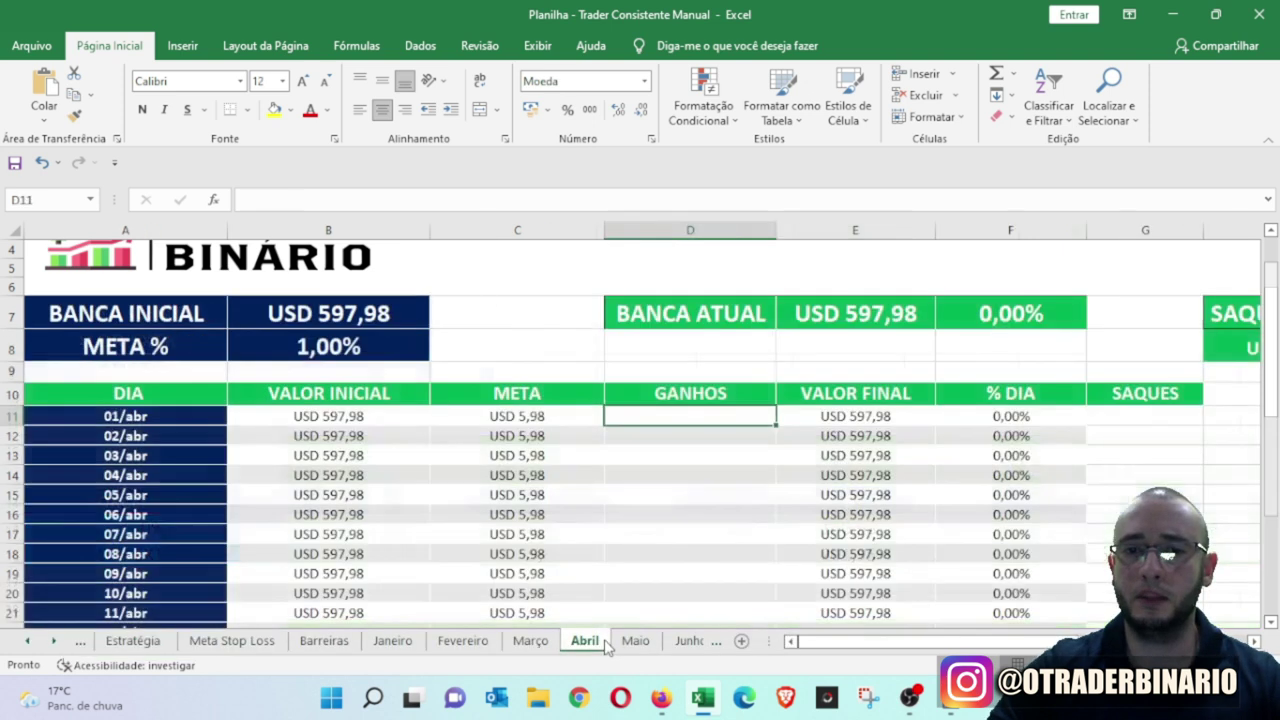
click(600, 641)
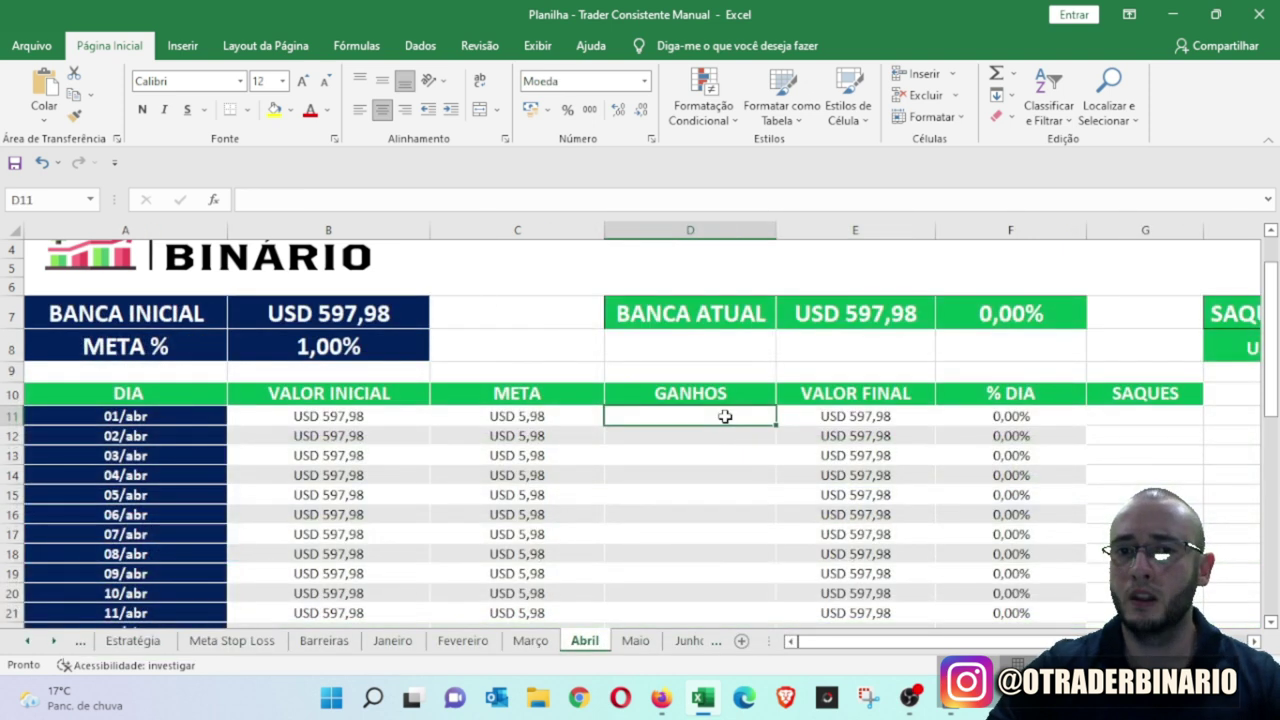
click(947, 708)
click(947, 708)
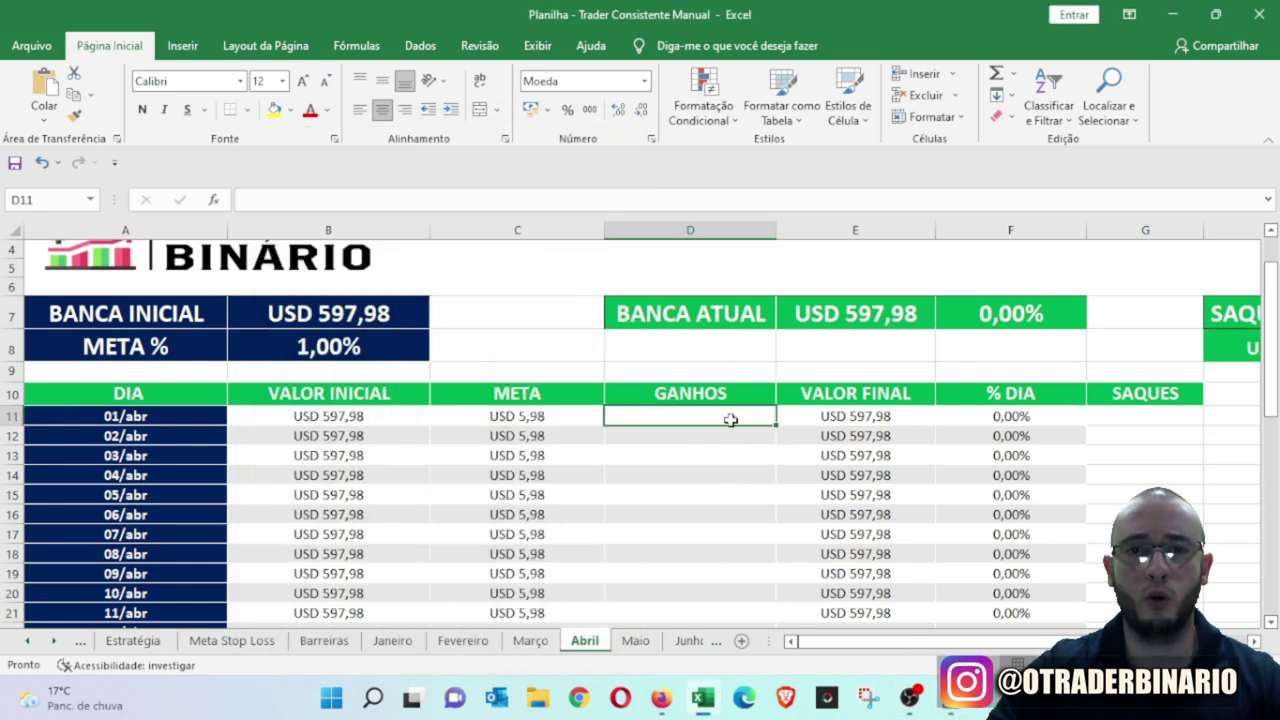
text(29,94)
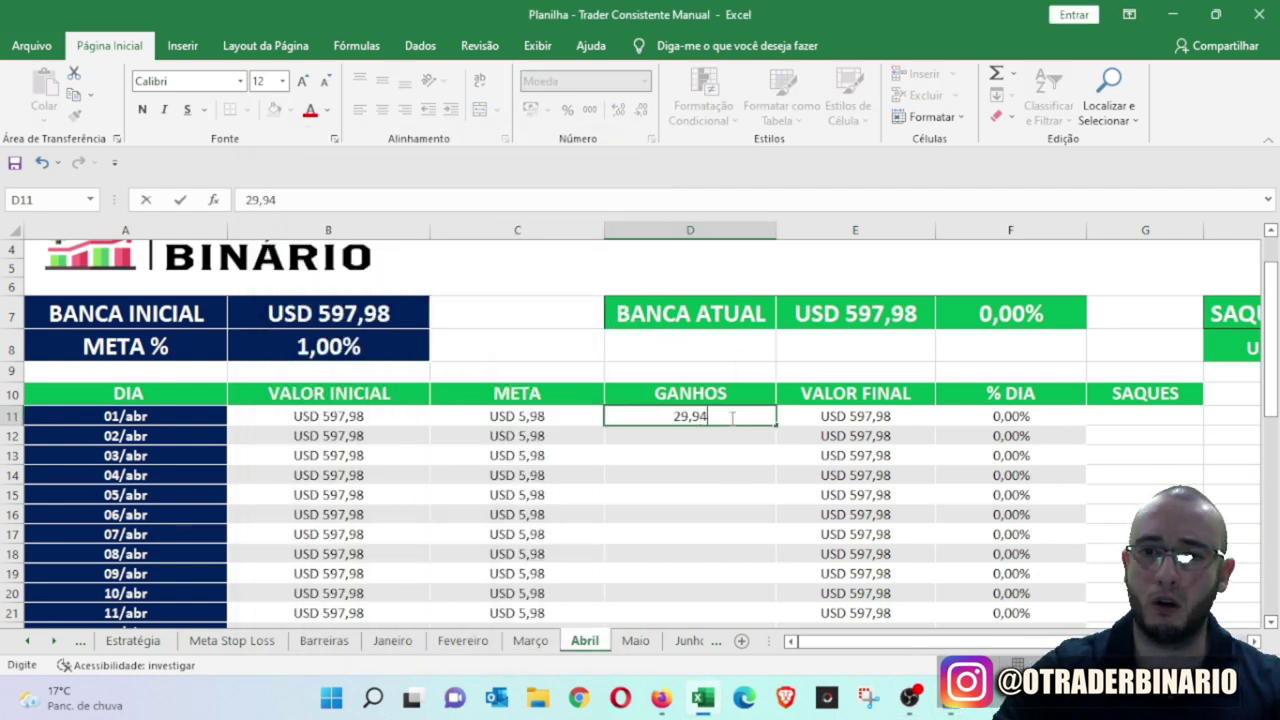
key(Tab)
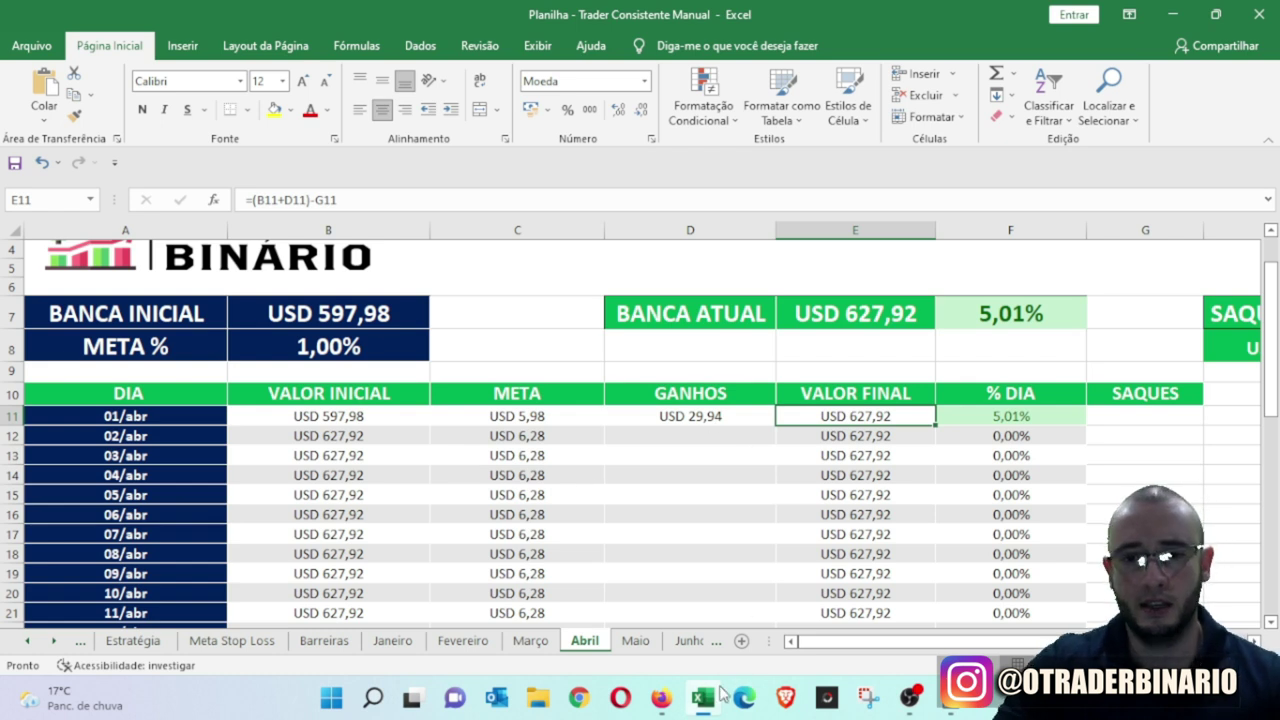
Step: Switch to Firefox and review the trade summaries of the Légolas bot and Bot Invictus
click(661, 697)
click(730, 20)
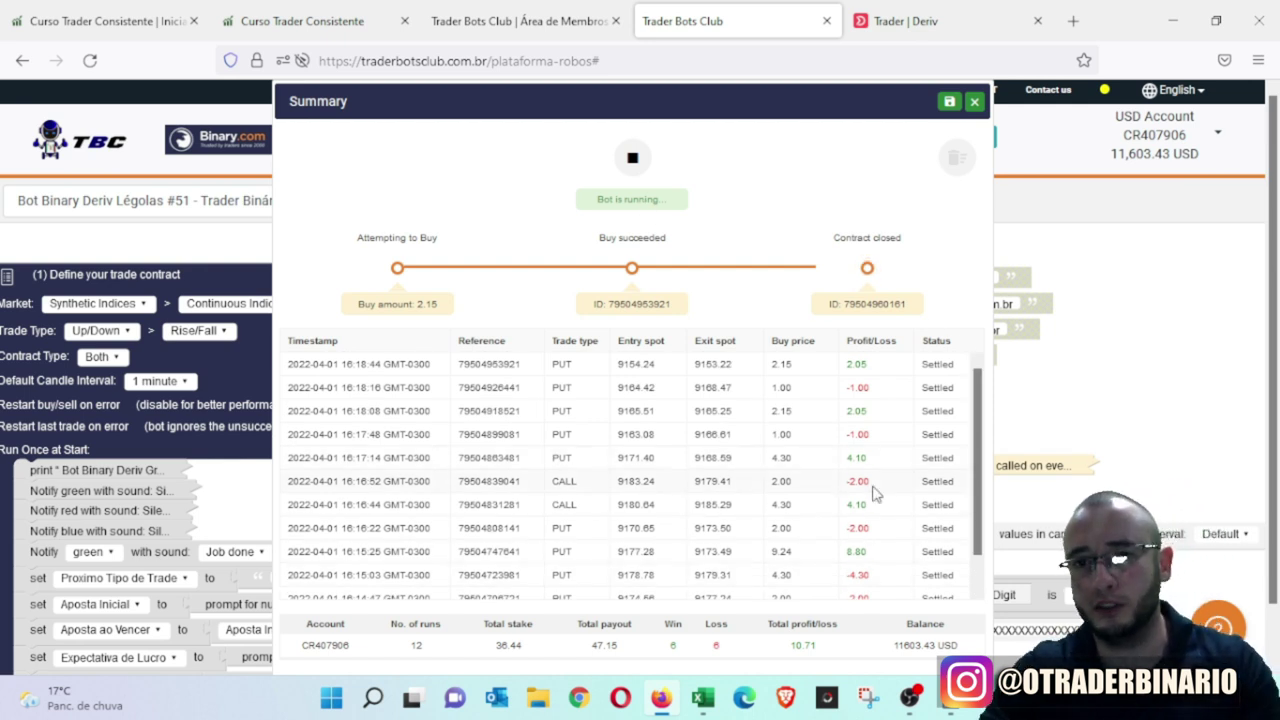
scroll(873, 492, down, 1)
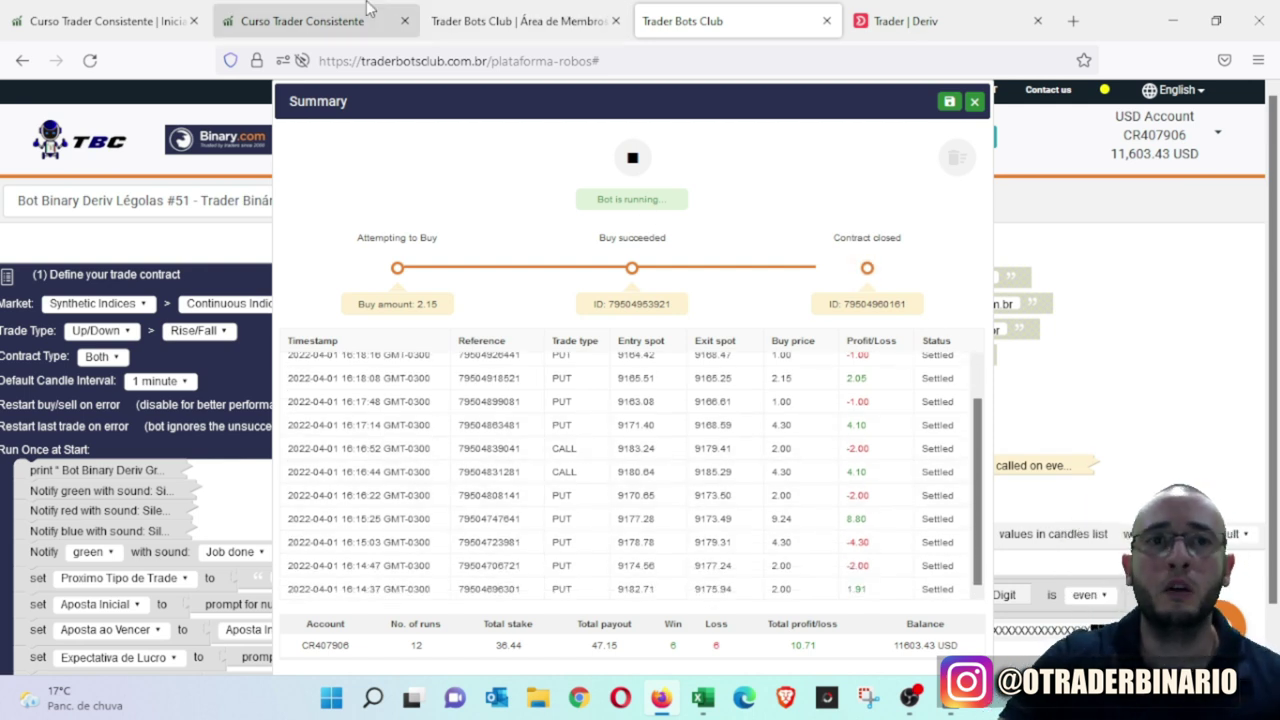
click(552, 16)
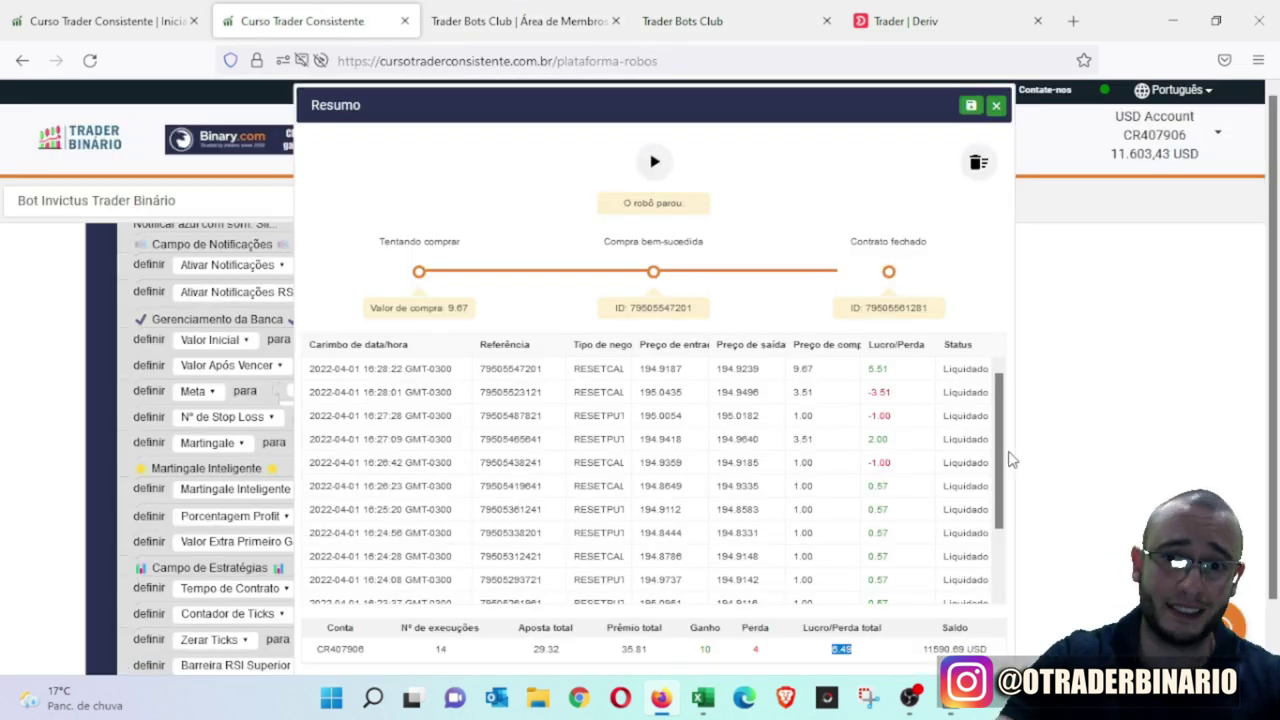
drag(1003, 466, 998, 378)
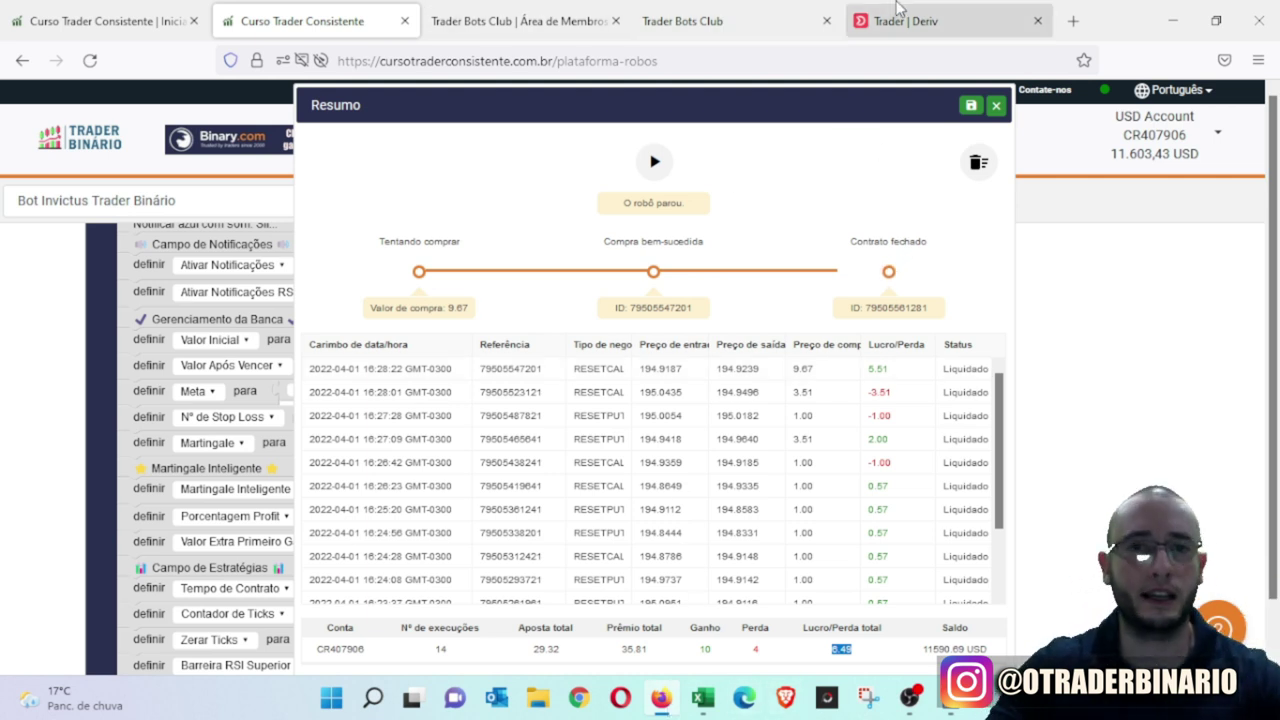
Step: Check the current candle on the Deriv chart, and review the 01/abr result in the Excel workbook
click(948, 10)
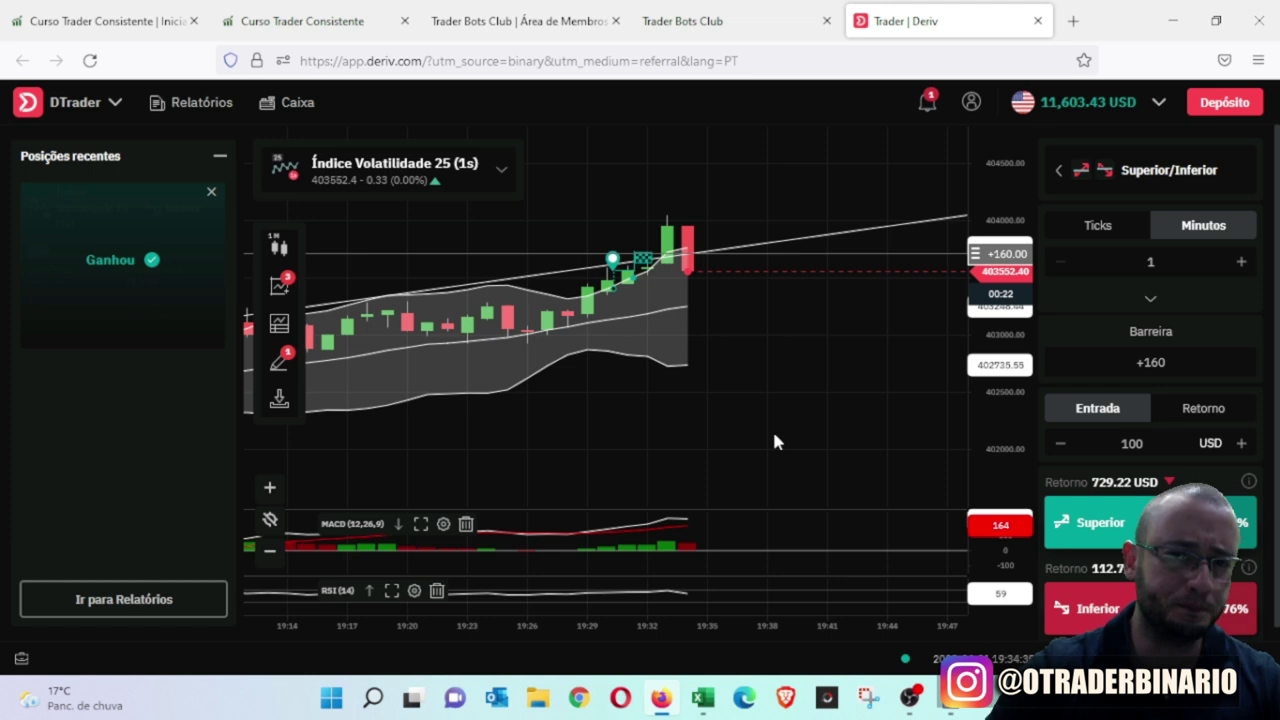
mouse_move(955, 708)
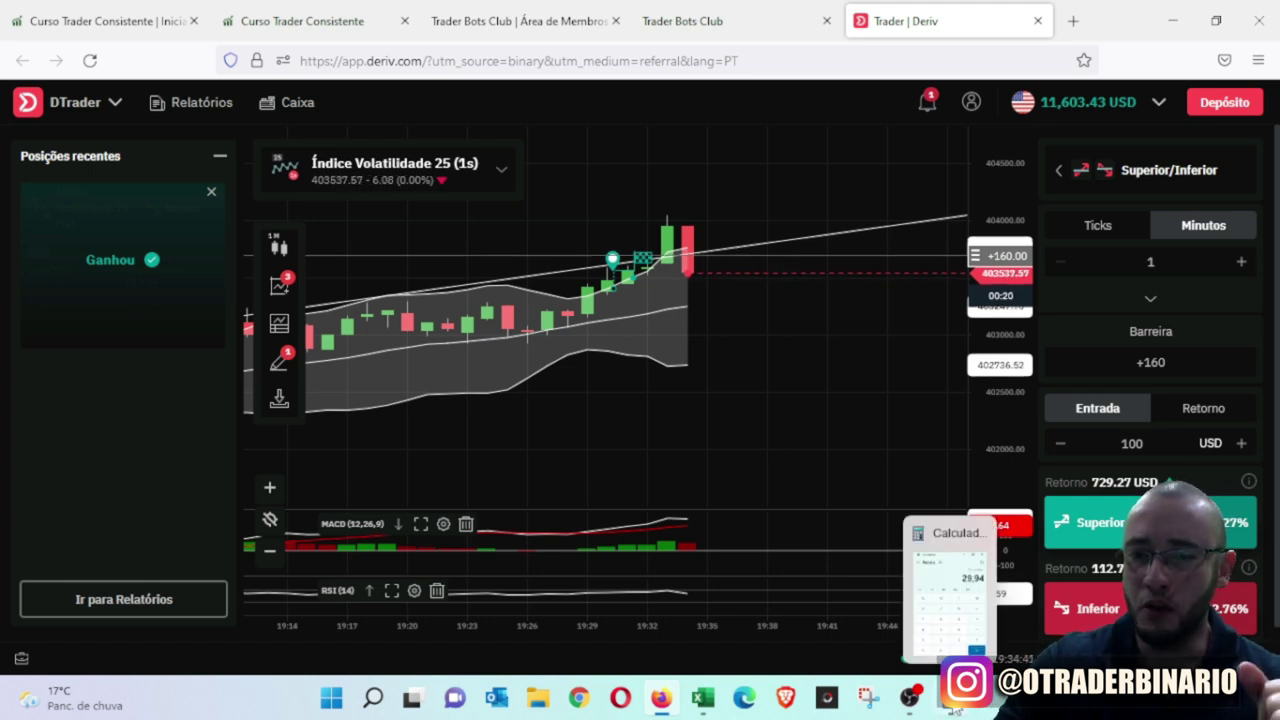
click(703, 697)
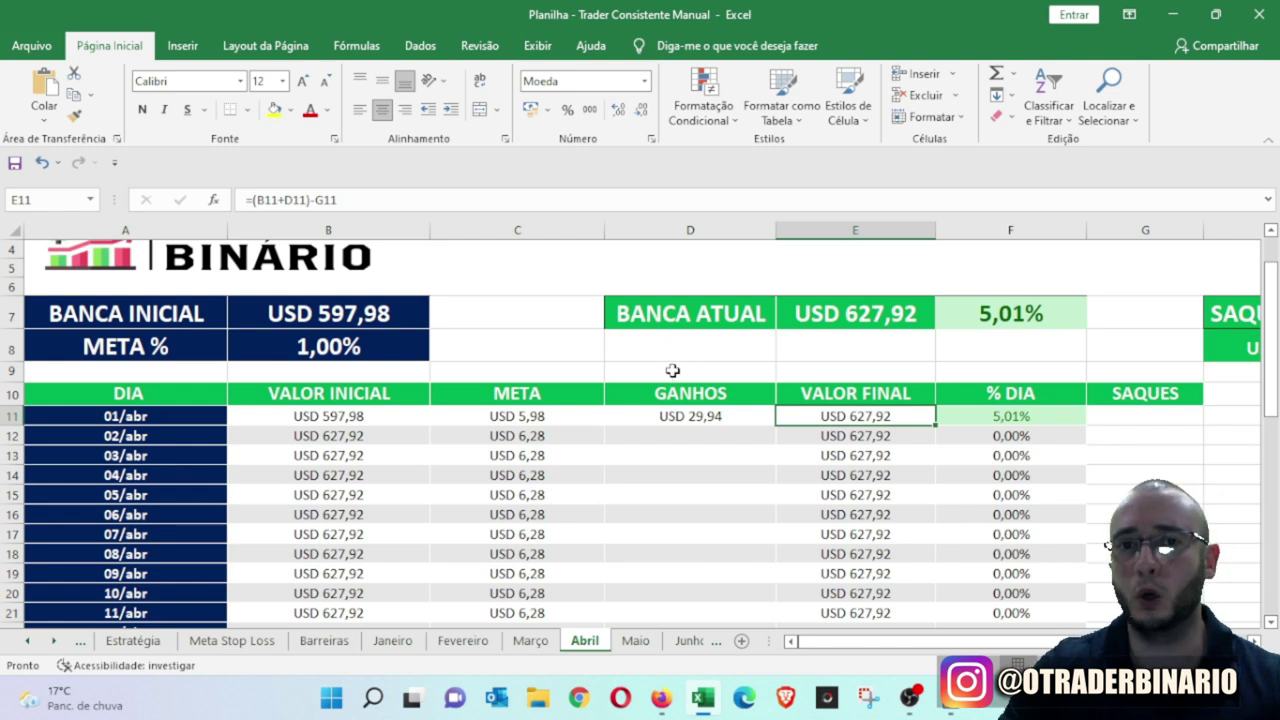
Step: Return to Firefox and open the Trader Consistente page from the Trader Bots Club members area
click(661, 697)
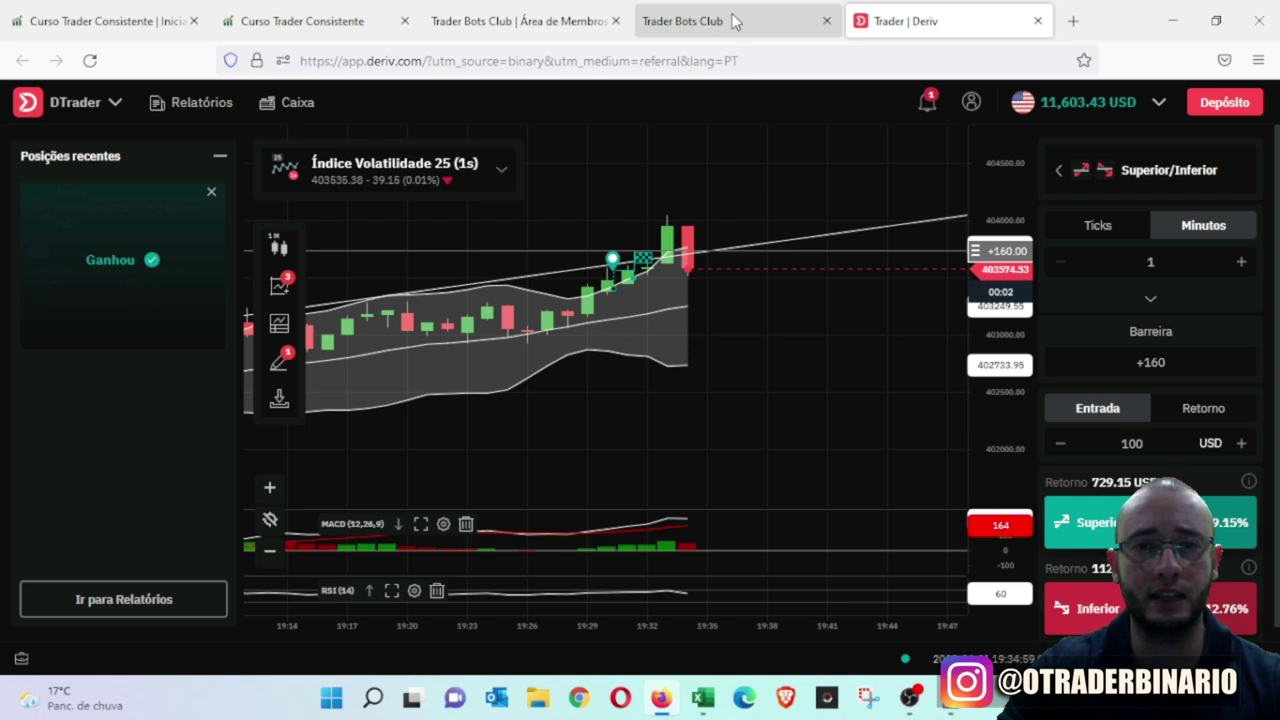
click(495, 20)
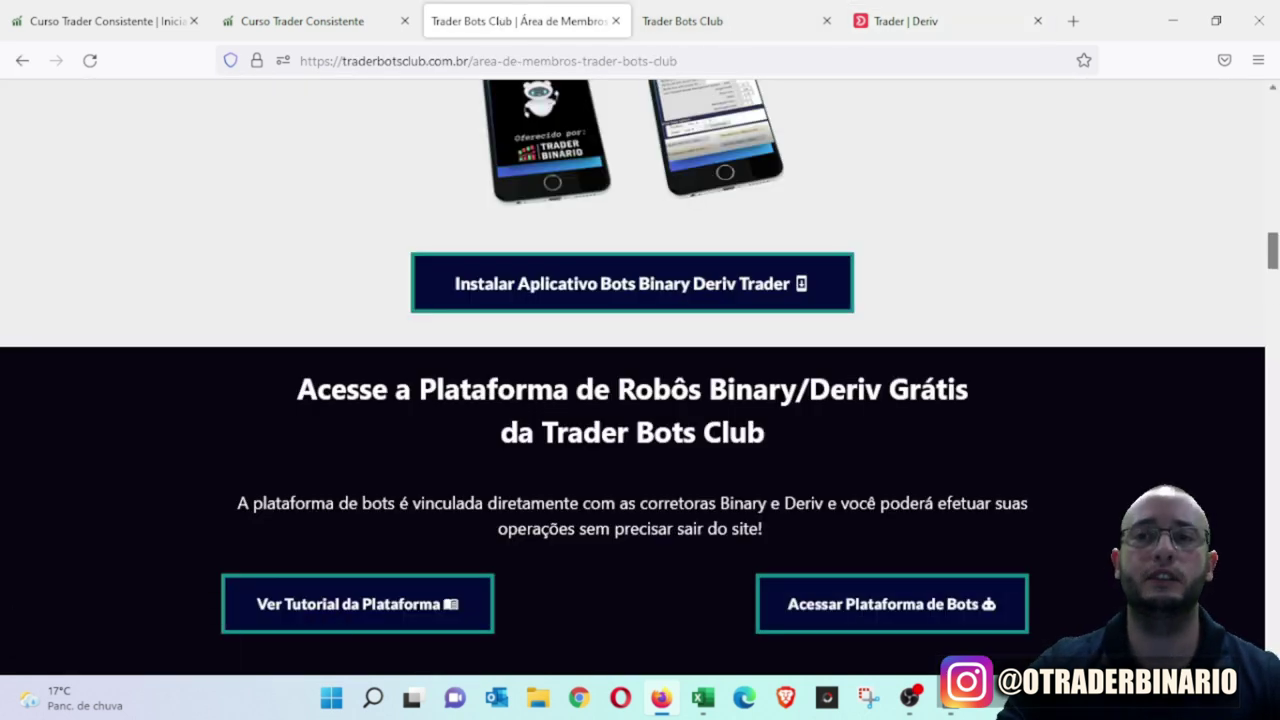
drag(1273, 258, 1157, 84)
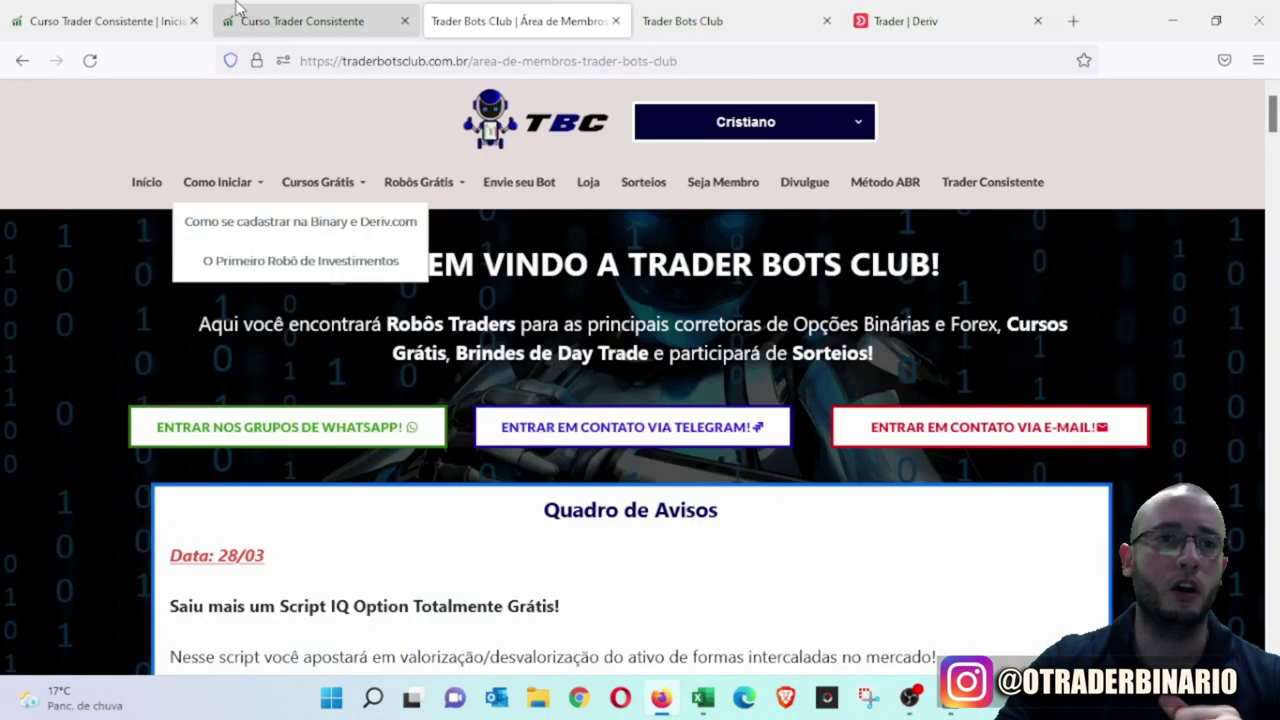
click(976, 191)
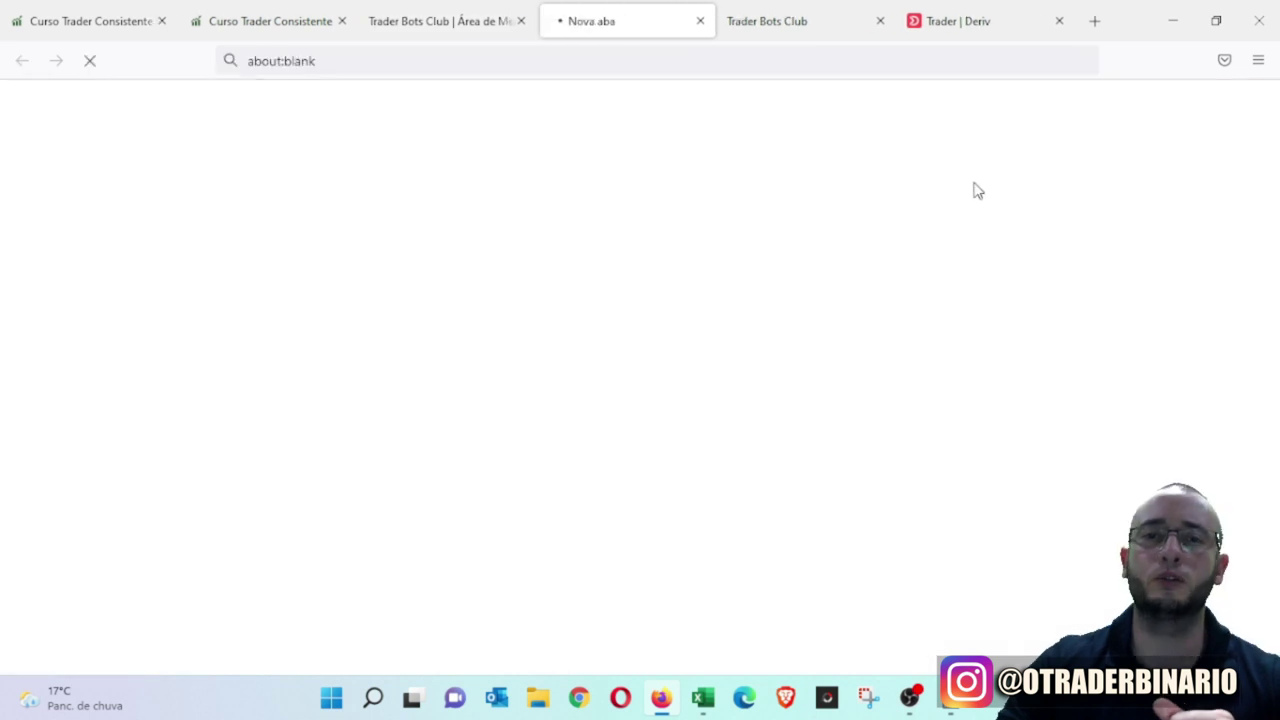